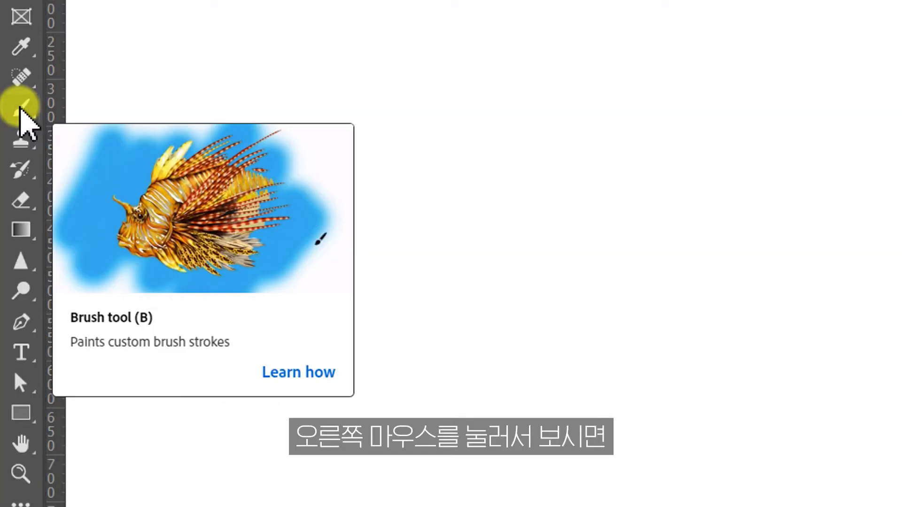
Step: Activate the Brush tool and choose the hard round preset 선명한 원 as the brush tip
{"action": "right_click", "coordinate": [19, 109]}
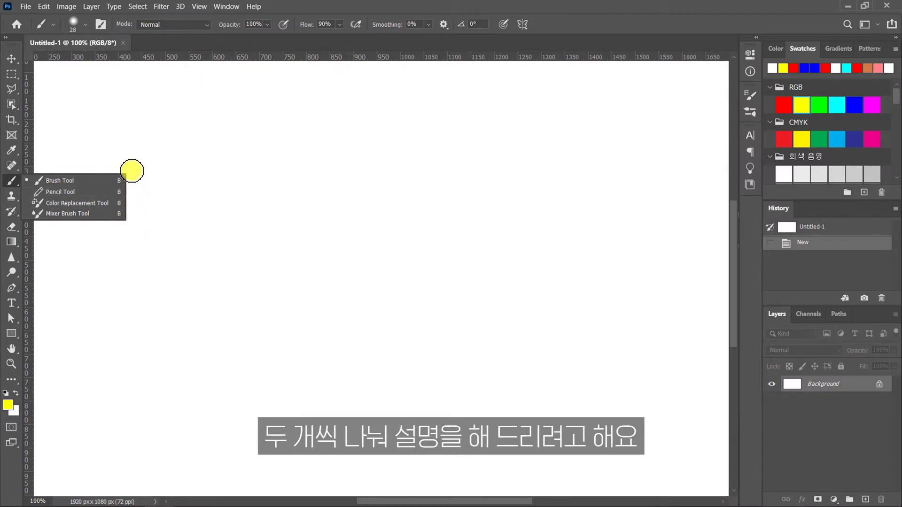
{"action": "left_click", "coordinate": [107, 184]}
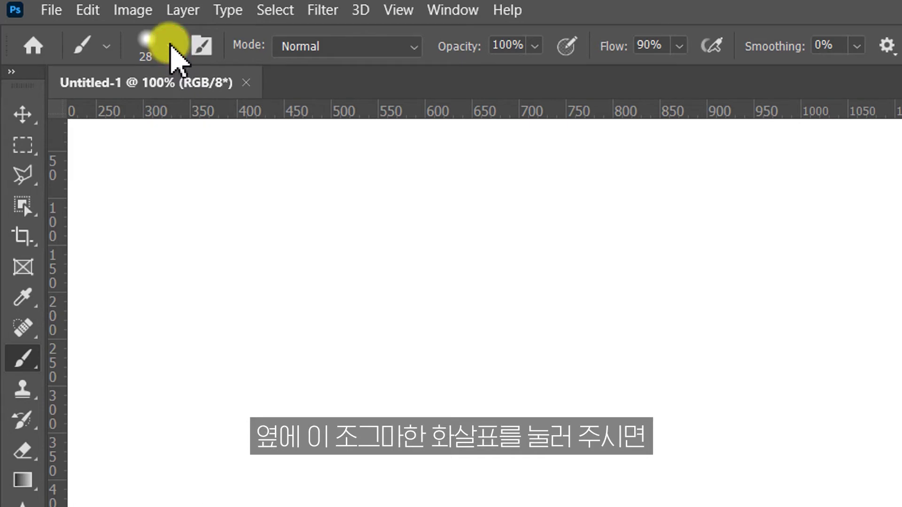
{"action": "left_click", "coordinate": [171, 47]}
{"action": "scroll", "coordinate": [86, 166], "scroll_direction": "up", "scroll_amount": 2}
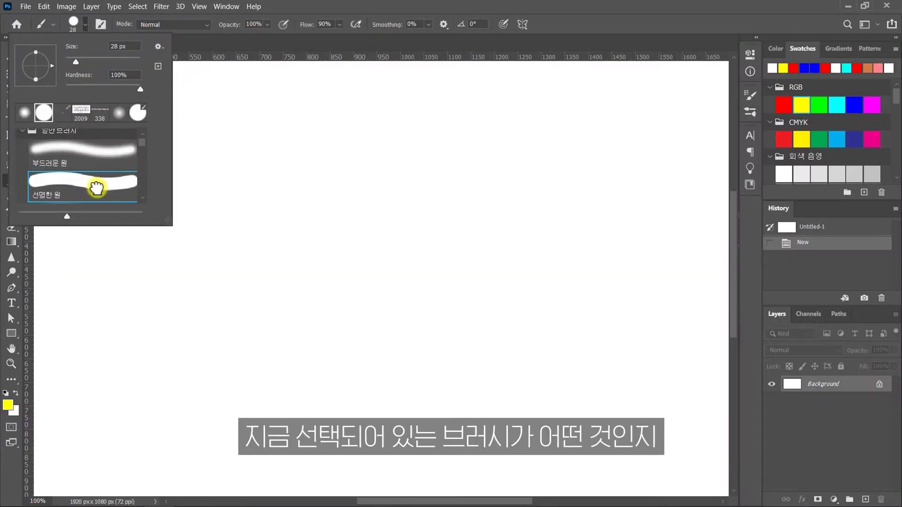
{"action": "scroll", "coordinate": [74, 178], "scroll_direction": "down", "scroll_amount": 1}
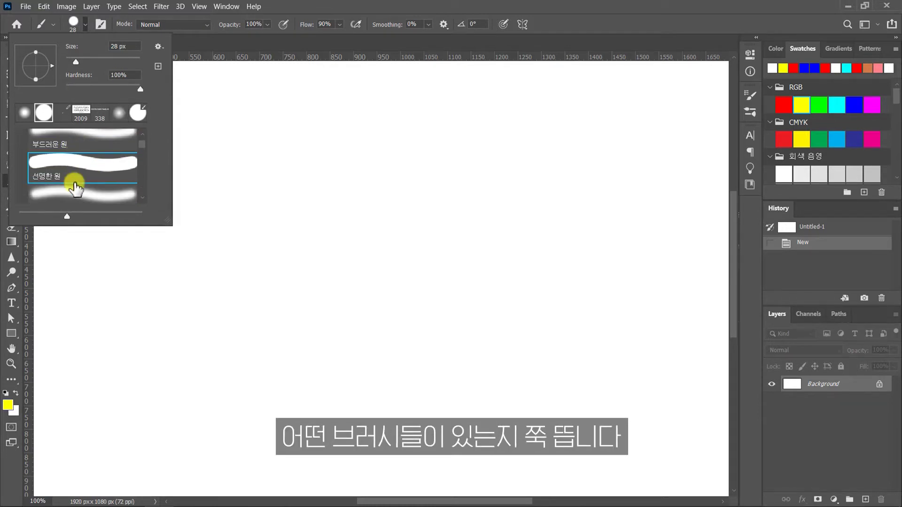
{"action": "left_click", "coordinate": [78, 192]}
{"action": "scroll", "coordinate": [82, 190], "scroll_direction": "down", "scroll_amount": 1}
{"action": "scroll", "coordinate": [84, 190], "scroll_direction": "up", "scroll_amount": 2}
{"action": "left_click", "coordinate": [59, 201]}
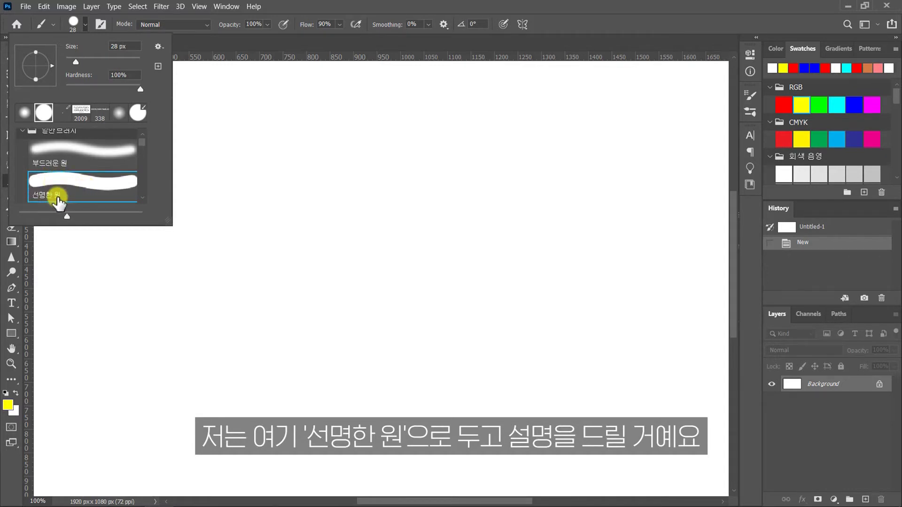
{"action": "left_click", "coordinate": [83, 29]}
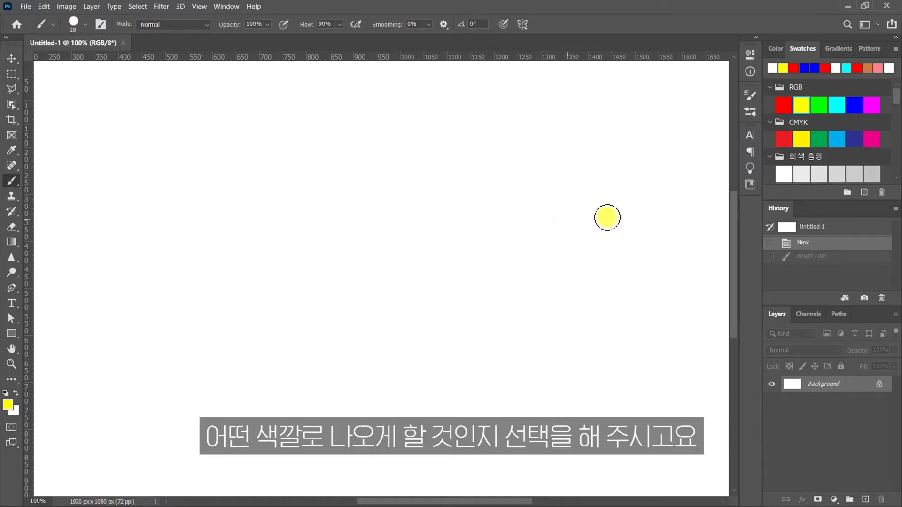
Step: Set the foreground colour to teal 00af94
{"action": "left_click", "coordinate": [7, 405]}
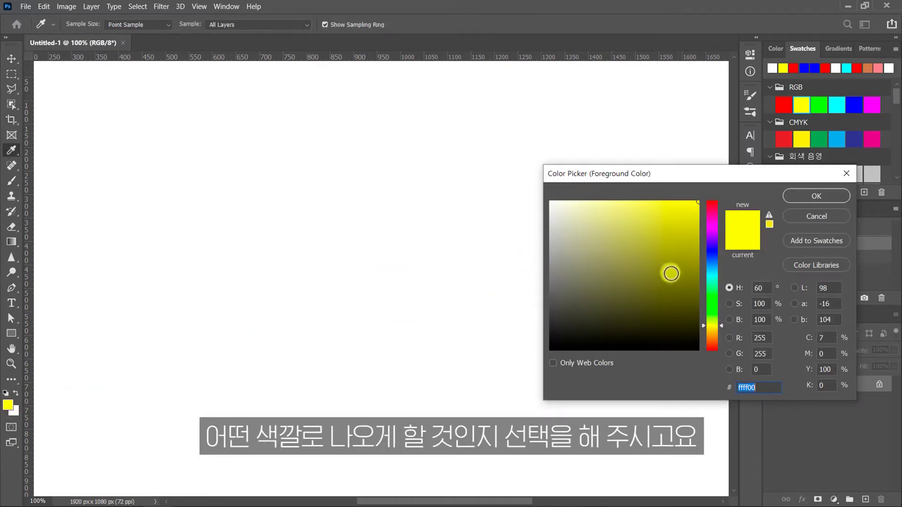
{"action": "left_click", "coordinate": [711, 281]}
{"action": "left_click_drag", "start_coordinate": [670, 292], "coordinate": [729, 247]}
{"action": "left_click", "coordinate": [805, 199]}
Step: Paint a long wavy teal stroke across the upper canvas, and check the brush's size and hardness settings
{"action": "mouse_move", "coordinate": [144, 208]}
{"action": "left_mouse_down"}
{"action": "mouse_move", "coordinate": [294, 178]}
{"action": "mouse_move", "coordinate": [396, 201]}
{"action": "mouse_move", "coordinate": [474, 173]}
{"action": "mouse_move", "coordinate": [611, 177]}
{"action": "left_mouse_up"}
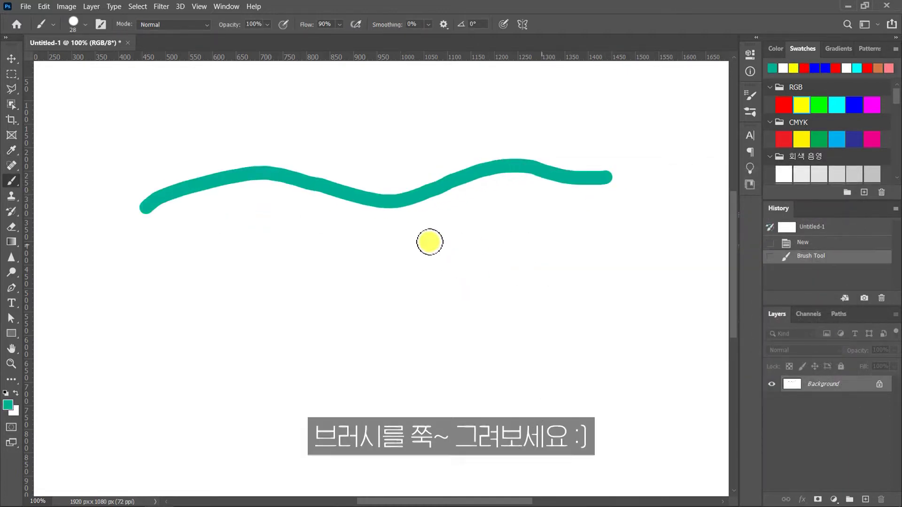
{"action": "left_click", "coordinate": [85, 27]}
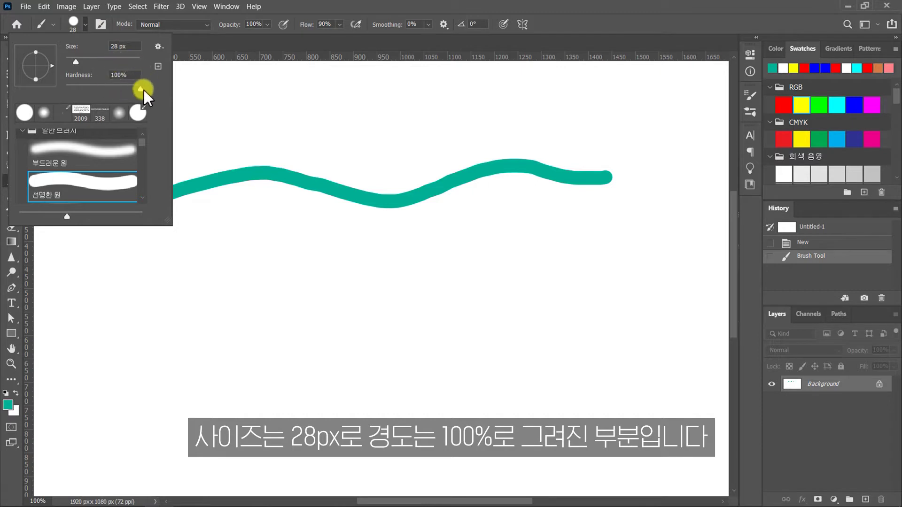
{"action": "left_click", "coordinate": [84, 24]}
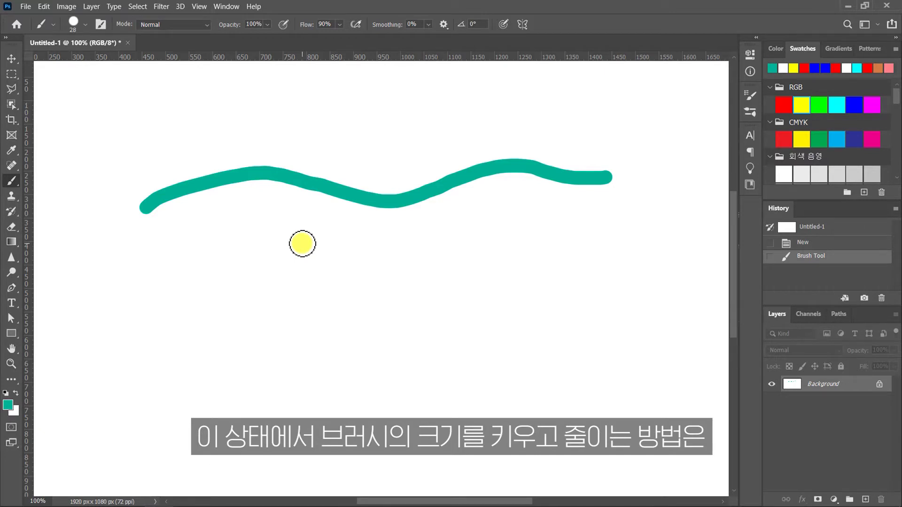
Step: Set the brush size to 130 px and paint a thick horizontal stroke below the wavy line
{"action": "left_click", "coordinate": [87, 26]}
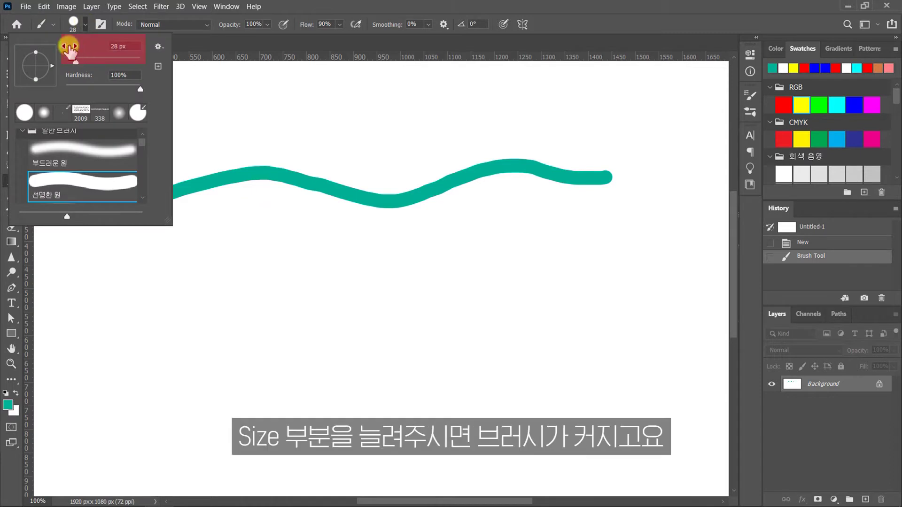
{"action": "left_click_drag", "start_coordinate": [78, 60], "coordinate": [104, 64]}
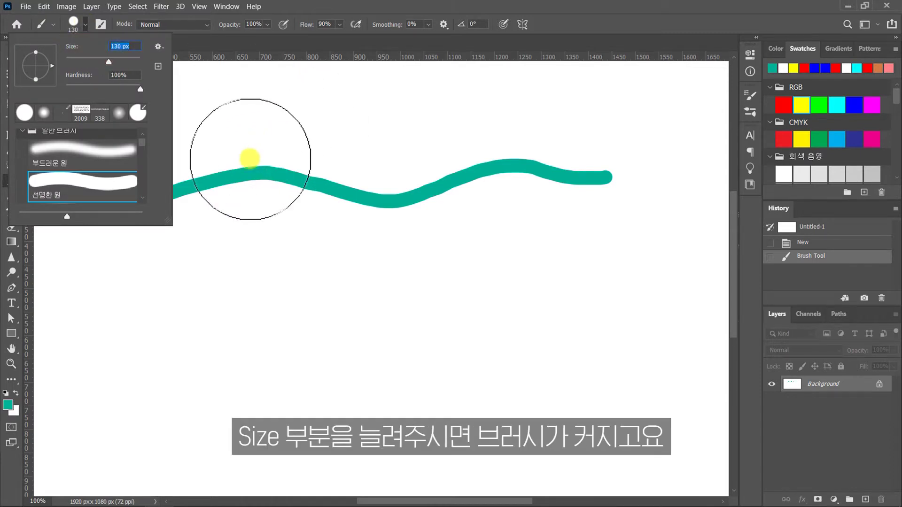
{"action": "mouse_move", "coordinate": [249, 254]}
{"action": "left_mouse_down"}
{"action": "mouse_move", "coordinate": [361, 263]}
{"action": "mouse_move", "coordinate": [490, 258]}
{"action": "left_mouse_up"}
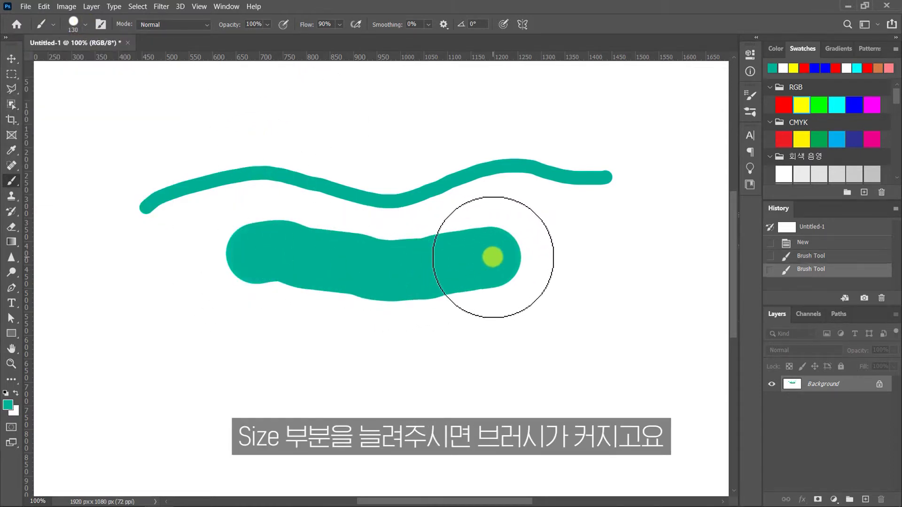
Step: Reduce the brush size and paint a thinner stroke above the wavy line
{"action": "left_click", "coordinate": [85, 25]}
{"action": "left_click_drag", "start_coordinate": [106, 60], "coordinate": [100, 60]}
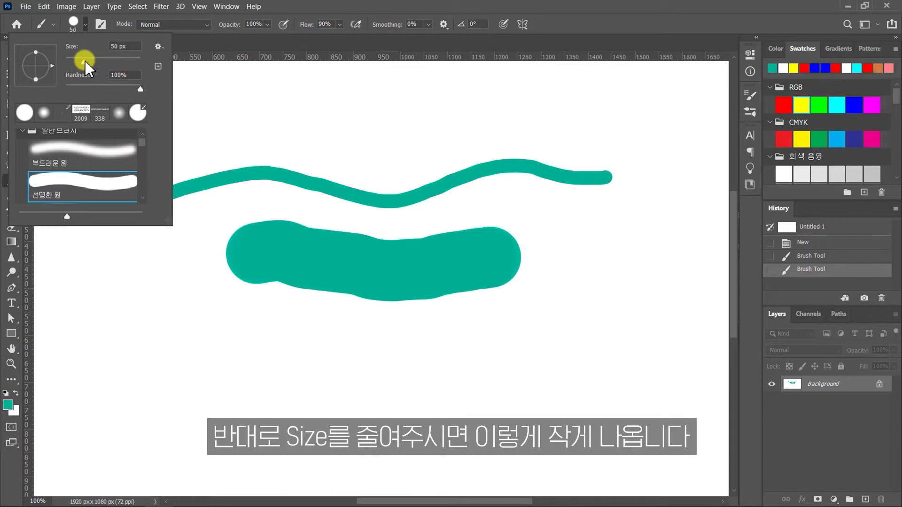
{"action": "mouse_move", "coordinate": [227, 121]}
{"action": "left_mouse_down"}
{"action": "mouse_move", "coordinate": [328, 122]}
{"action": "mouse_move", "coordinate": [488, 96]}
{"action": "left_mouse_up"}
Step: Undo the three test brush strokes to clear the canvas
{"action": "key", "text": "ctrl+z"}
{"action": "key", "text": "ctrl+z"}
{"action": "key", "text": "ctrl+z"}
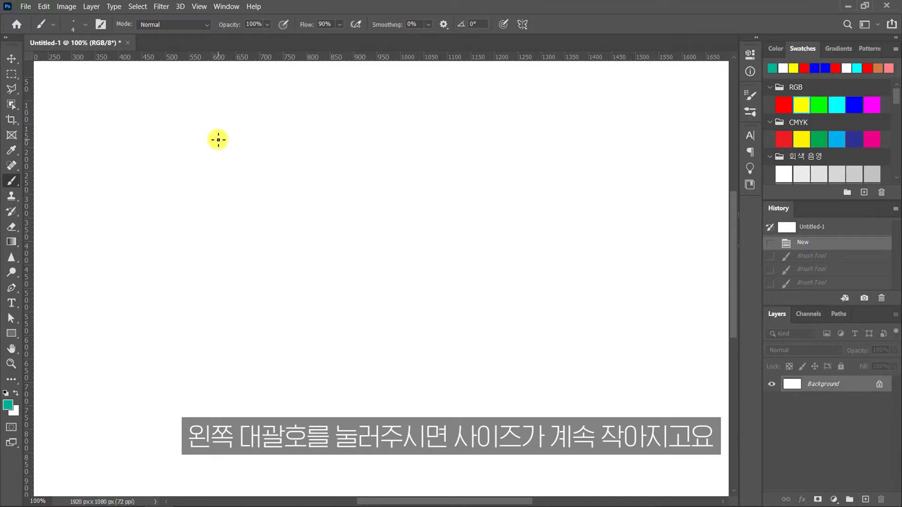
Step: Enlarge the brush step by step to 80 px
{"action": "key", "text": "bracketright"}
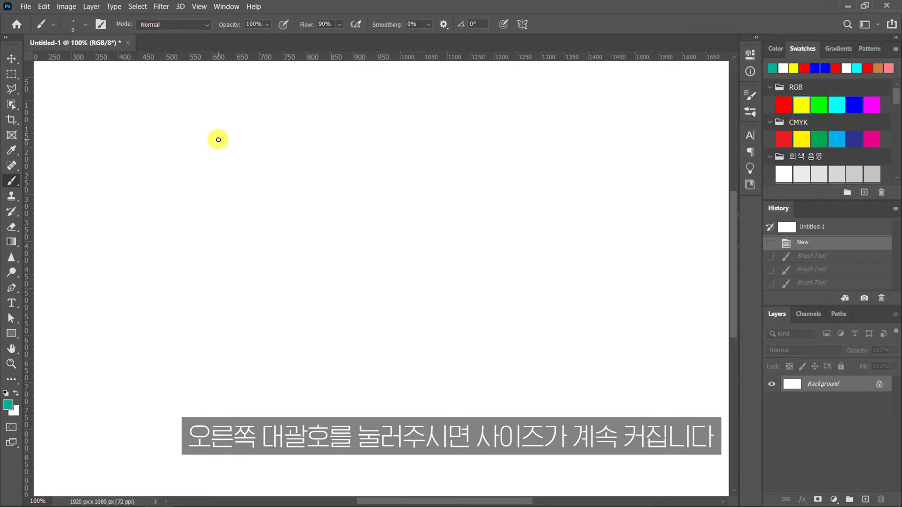
{"action": "key", "text": "bracketright"}
{"action": "key", "text": "bracketright"}
{"action": "key", "text": "bracketright"}
{"action": "key", "text": "bracketright"}
{"action": "key", "text": "bracketright"}
{"action": "key", "text": "bracketright"}
{"action": "key", "text": "bracketright"}
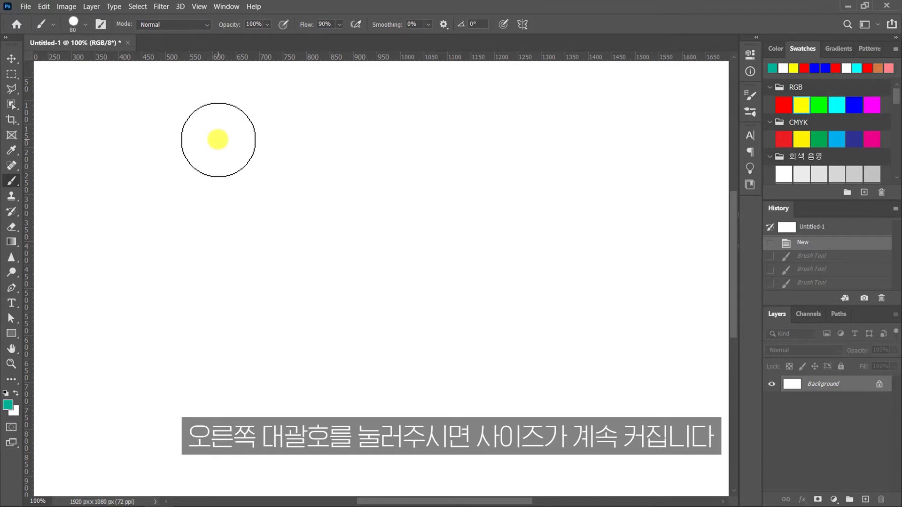
Step: Shrink the brush step by step to 45 px
{"action": "key", "text": "bracketleft"}
{"action": "key", "text": "bracketleft"}
{"action": "key", "text": "bracketleft"}
{"action": "key", "text": "bracketleft"}
{"action": "key", "text": "bracketleft"}
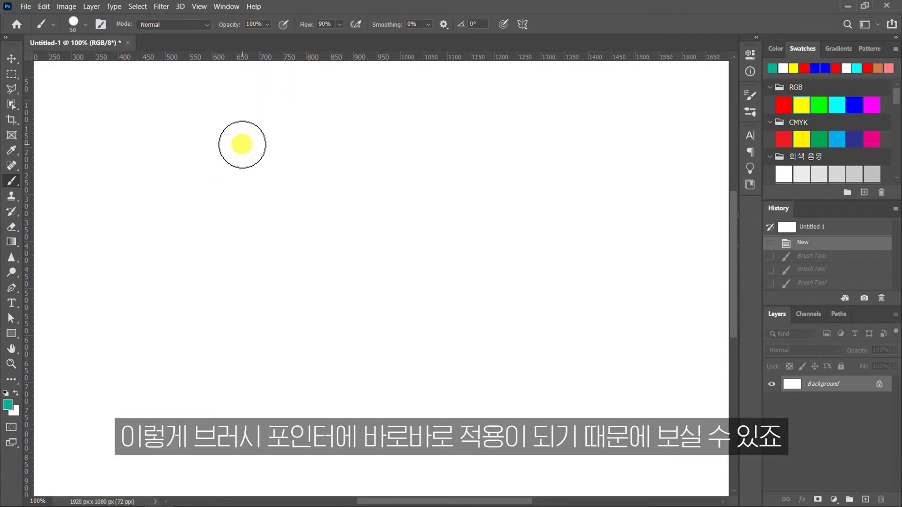
{"action": "key", "text": "bracketleft"}
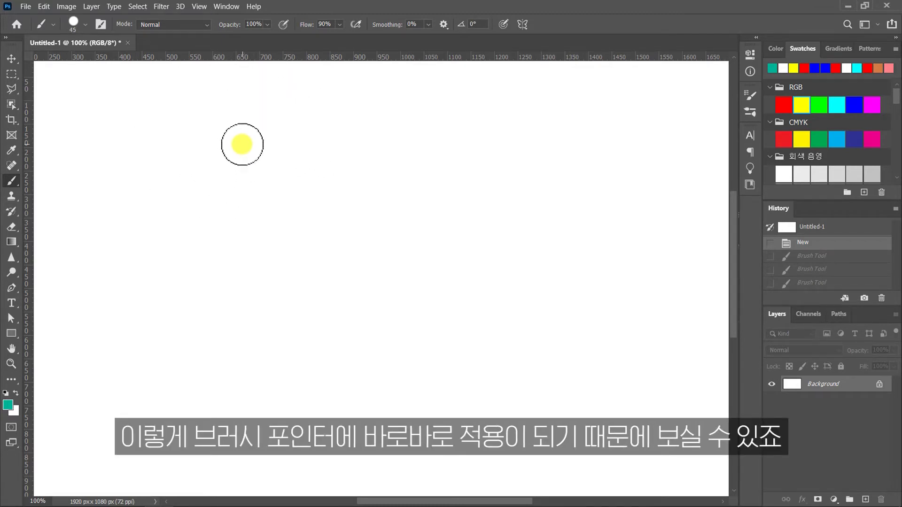
Step: Enlarge the brush to 125 px and paint two thick, slightly slanted vertical strokes side by side
{"action": "key", "text": "bracketright"}
{"action": "key", "text": "bracketright"}
{"action": "key", "text": "bracketright"}
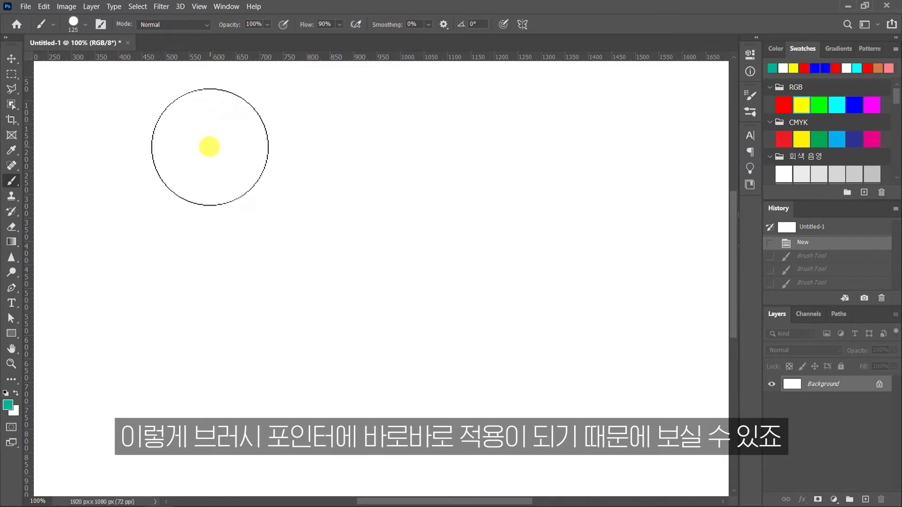
{"action": "left_click", "coordinate": [184, 137]}
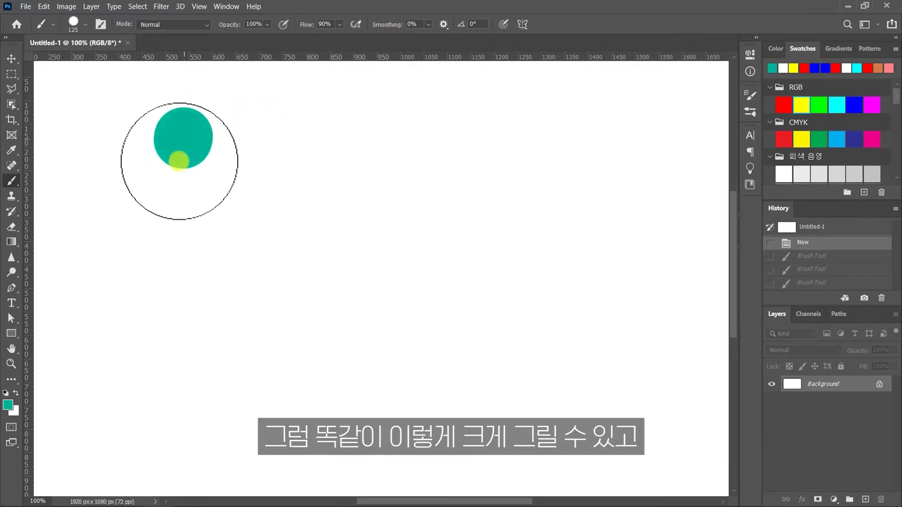
{"action": "left_click_drag", "start_coordinate": [180, 149], "coordinate": [159, 275]}
{"action": "left_click_drag", "start_coordinate": [258, 133], "coordinate": [228, 274]}
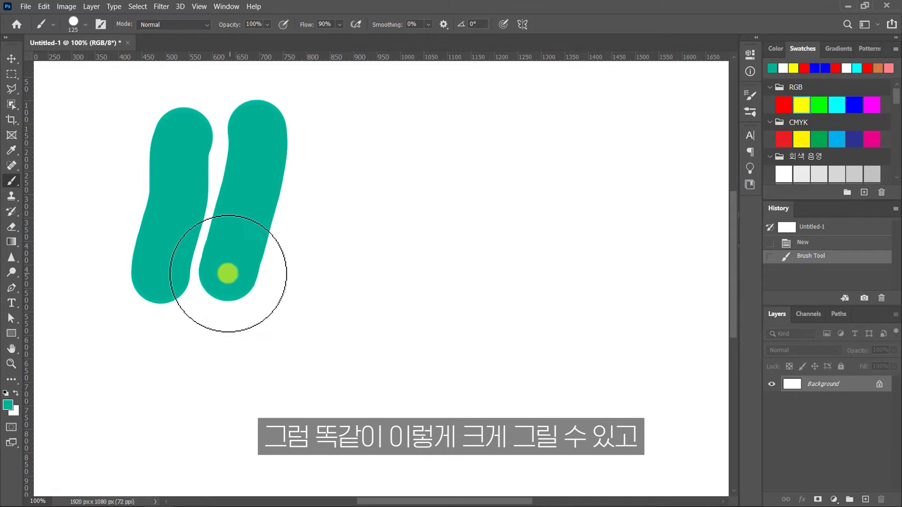
Step: Shrink the brush to 25 px and paint two thin, near-vertical strokes to the right of the thick ones
{"action": "key", "text": "bracketleft"}
{"action": "key", "text": "bracketleft"}
{"action": "key", "text": "bracketleft"}
{"action": "key", "text": "bracketleft"}
{"action": "key", "text": "bracketleft"}
{"action": "key", "text": "bracketleft"}
{"action": "key", "text": "bracketleft"}
{"action": "key", "text": "bracketleft"}
{"action": "key", "text": "bracketleft"}
{"action": "key", "text": "bracketleft"}
{"action": "key", "text": "bracketleft"}
{"action": "left_click_drag", "start_coordinate": [368, 117], "coordinate": [362, 217]}
{"action": "left_click_drag", "start_coordinate": [359, 250], "coordinate": [355, 267]}
{"action": "left_click_drag", "start_coordinate": [410, 115], "coordinate": [393, 264]}
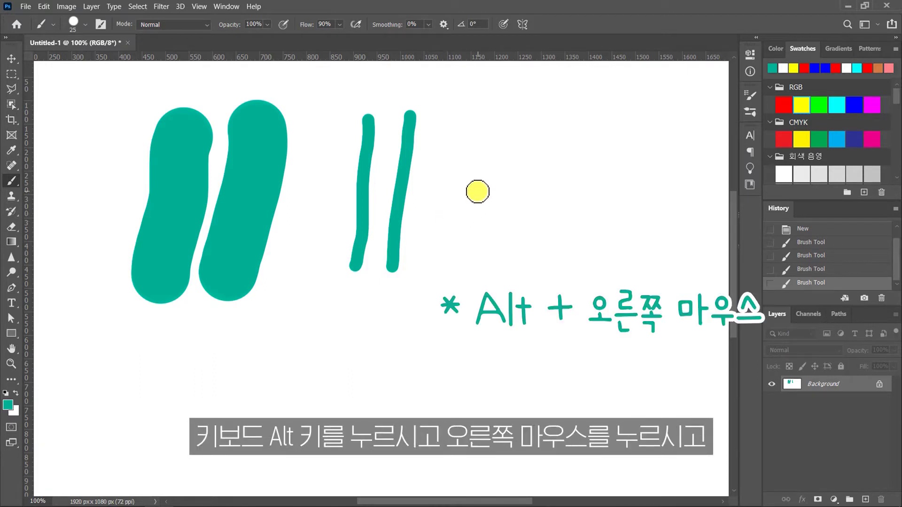
Step: Adjust the brush interactively on the canvas to a 191 px diameter and 0% hardness
{"action": "mouse_move", "coordinate": [479, 189]}
{"action": "left_mouse_down"}
{"action": "mouse_move", "coordinate": [562, 202]}
{"action": "mouse_move", "coordinate": [528, 188]}
{"action": "mouse_move", "coordinate": [478, 191]}
{"action": "mouse_move", "coordinate": [594, 193]}
{"action": "mouse_move", "coordinate": [477, 190]}
{"action": "mouse_move", "coordinate": [568, 197]}
{"action": "mouse_move", "coordinate": [477, 199]}
{"action": "mouse_move", "coordinate": [551, 204]}
{"action": "mouse_move", "coordinate": [520, 203]}
{"action": "mouse_move", "coordinate": [511, 72]}
{"action": "mouse_move", "coordinate": [512, 248]}
{"action": "left_mouse_up"}
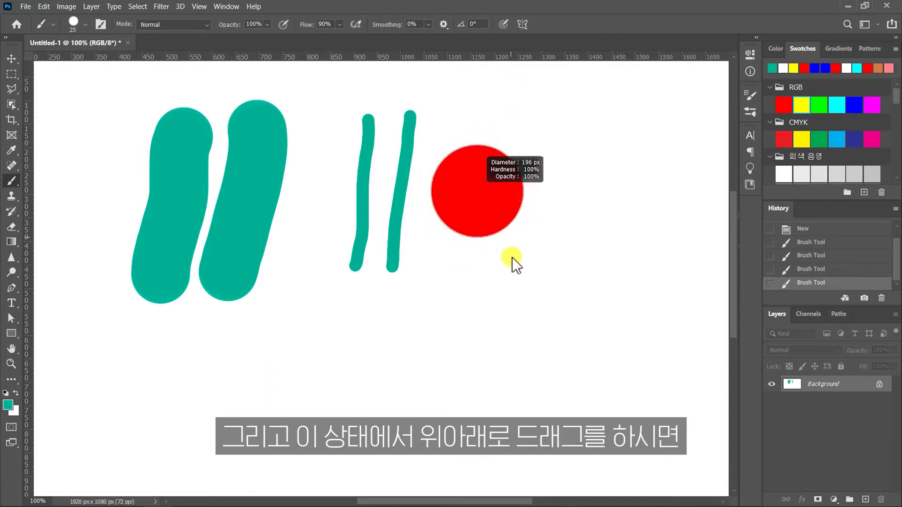
{"action": "mouse_move", "coordinate": [504, 296]}
{"action": "left_mouse_down"}
{"action": "mouse_move", "coordinate": [517, 75]}
{"action": "mouse_move", "coordinate": [546, 363]}
{"action": "mouse_move", "coordinate": [534, 121]}
{"action": "left_mouse_up"}
{"action": "mouse_move", "coordinate": [535, 77]}
{"action": "left_mouse_down"}
{"action": "mouse_move", "coordinate": [535, 200]}
{"action": "mouse_move", "coordinate": [554, 331]}
{"action": "left_mouse_up"}
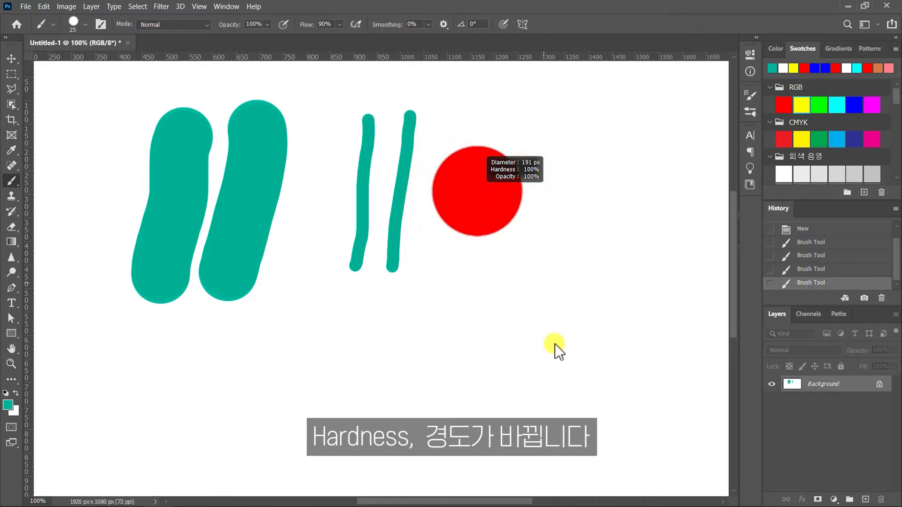
{"action": "mouse_move", "coordinate": [556, 374]}
{"action": "left_mouse_down"}
{"action": "mouse_move", "coordinate": [535, 92]}
{"action": "mouse_move", "coordinate": [543, 393]}
{"action": "left_mouse_up"}
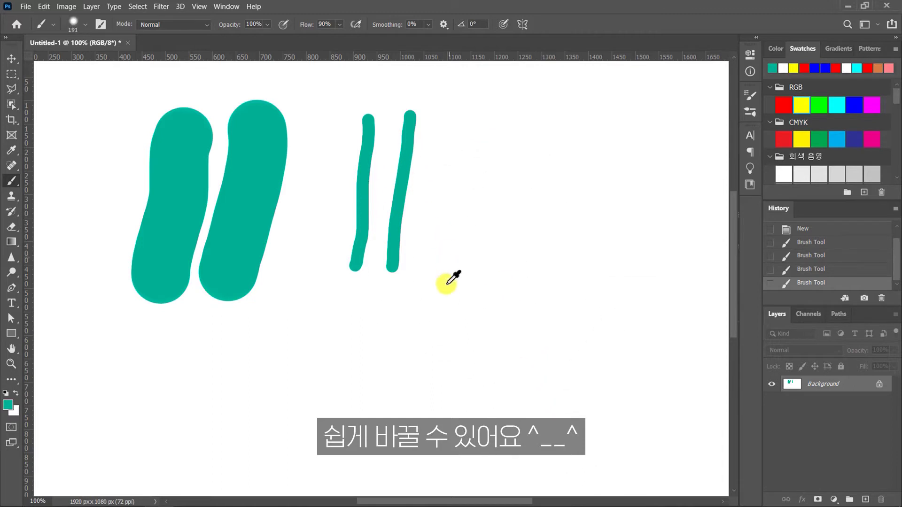
{"action": "left_click_drag", "start_coordinate": [469, 301], "coordinate": [472, 175]}
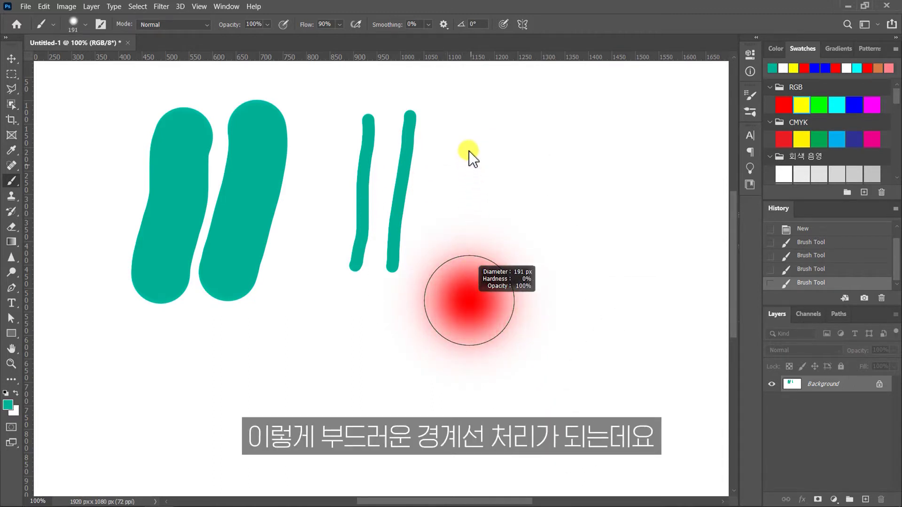
{"action": "left_click_drag", "start_coordinate": [469, 151], "coordinate": [470, 147]}
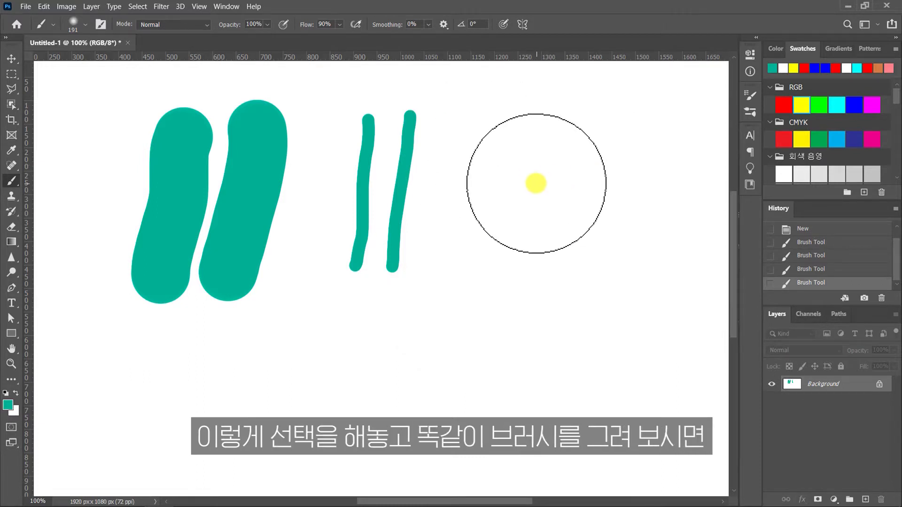
Step: Paint a soft-edged vertical stroke to the right of the thin strokes
{"action": "left_click", "coordinate": [537, 135]}
{"action": "left_click_drag", "start_coordinate": [537, 135], "coordinate": [551, 296]}
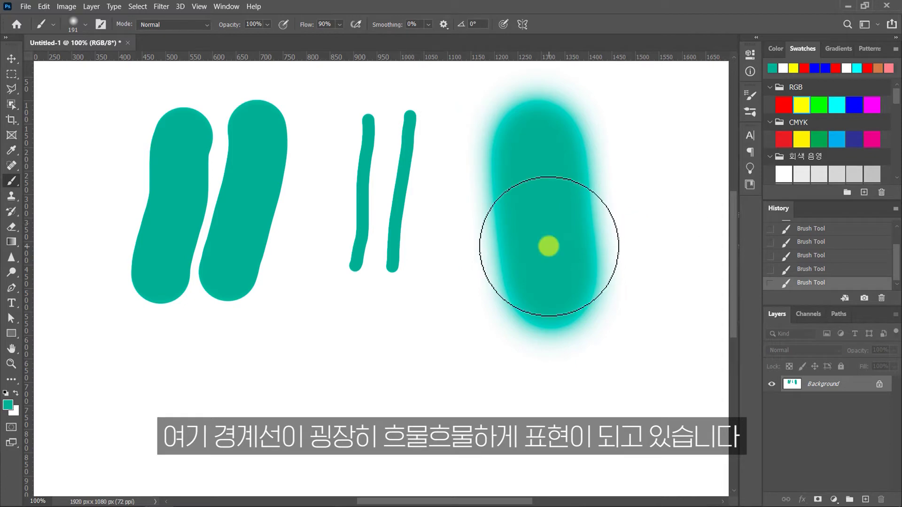
{"action": "mouse_move", "coordinate": [484, 209]}
{"action": "left_mouse_down"}
{"action": "mouse_move", "coordinate": [493, 382]}
{"action": "mouse_move", "coordinate": [478, 475]}
{"action": "mouse_move", "coordinate": [477, 467]}
{"action": "left_mouse_up"}
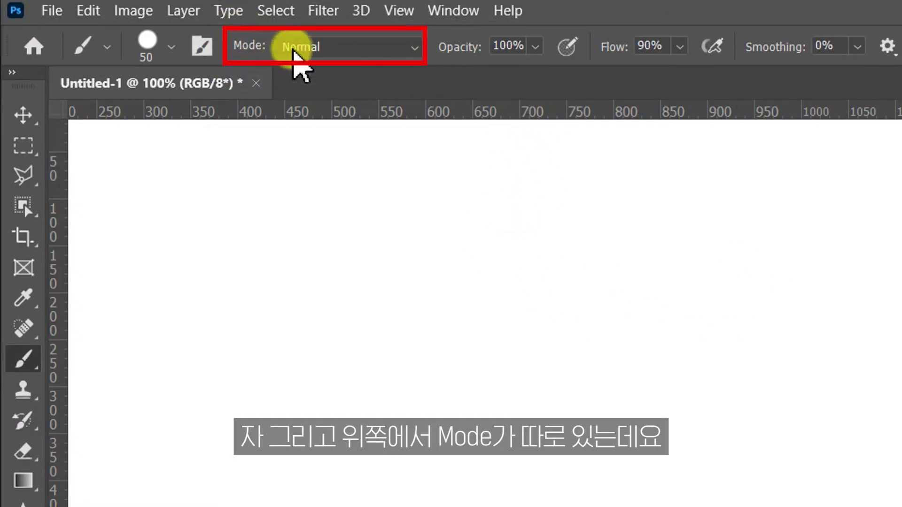
Step: Choose the Normal blending mode for the brush and paint a straight horizontal teal stroke across the upper canvas
{"action": "left_click", "coordinate": [413, 50]}
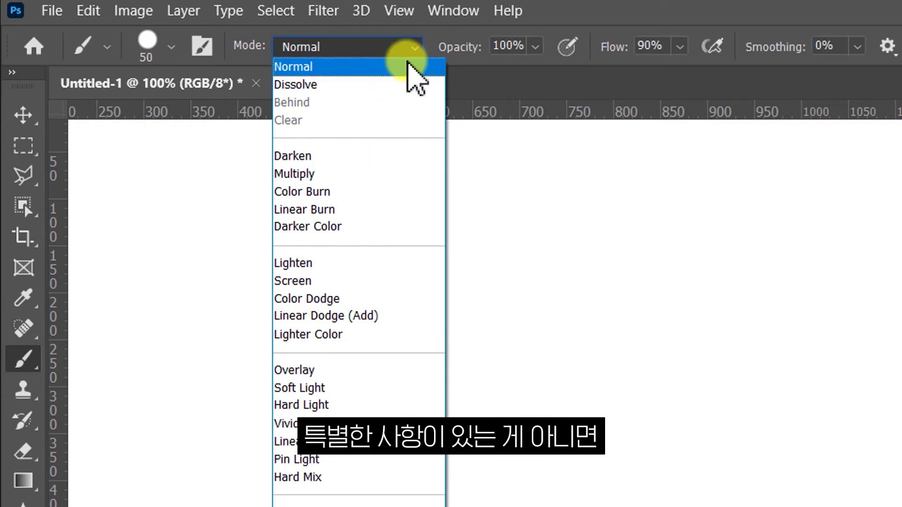
{"action": "left_click", "coordinate": [401, 70]}
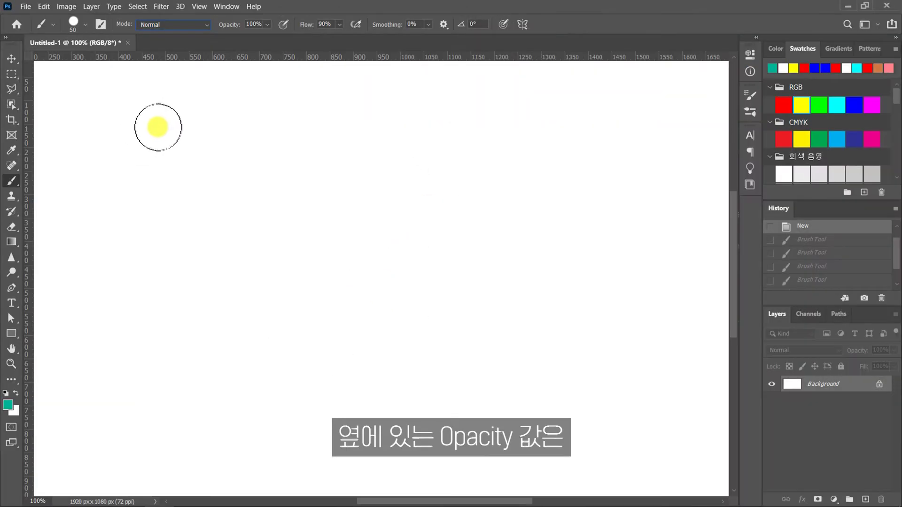
{"action": "left_click_drag", "start_coordinate": [386, 280], "coordinate": [856, 278]}
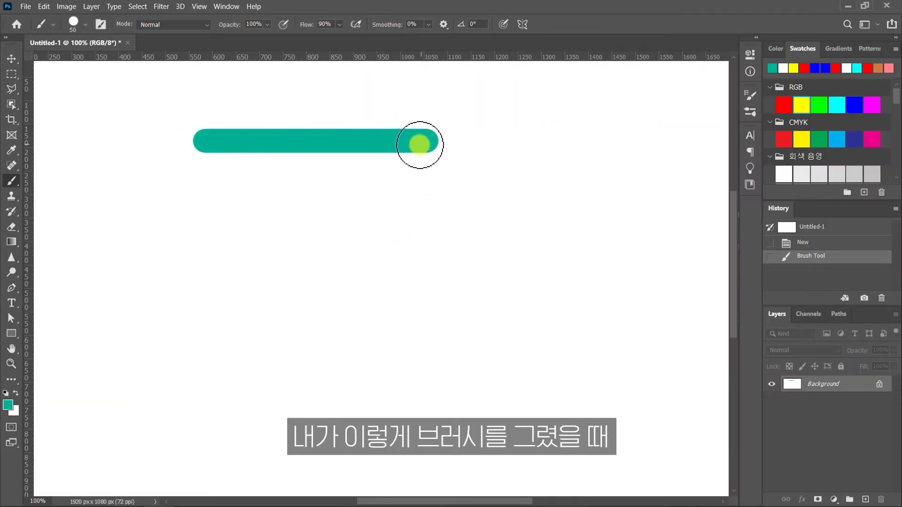
Step: Check the current foreground colour in the Color Picker without changing it
{"action": "left_click", "coordinate": [8, 407]}
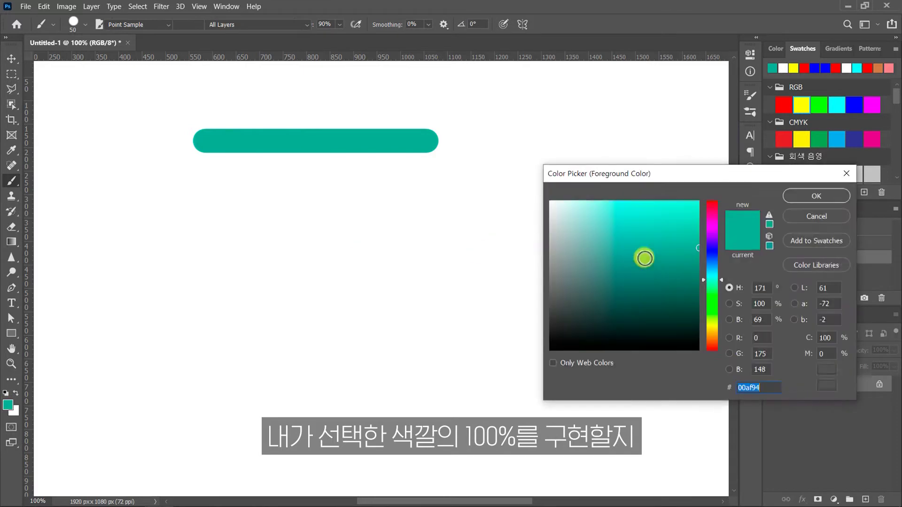
{"action": "left_click", "coordinate": [846, 174]}
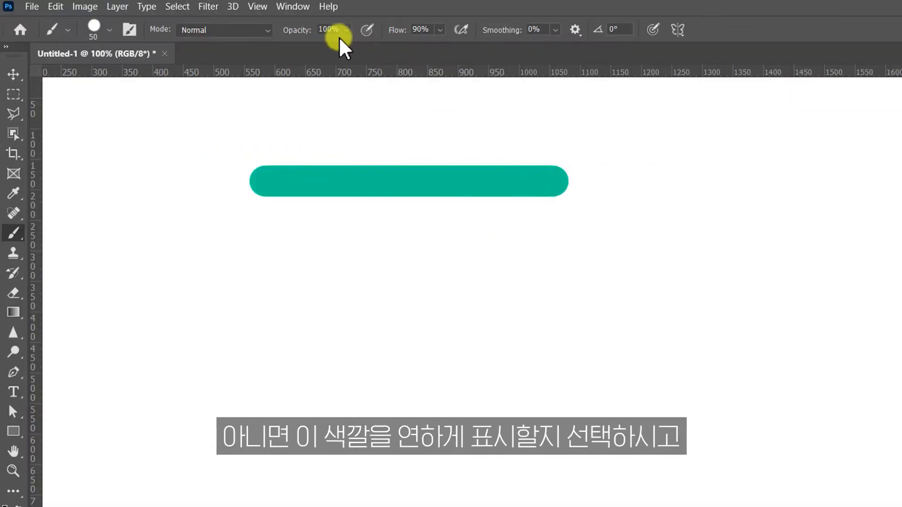
Step: Set the brush opacity to 34% and paint a horizontal stroke just below the existing teal stroke
{"action": "left_click", "coordinate": [276, 25]}
{"action": "mouse_move", "coordinate": [320, 47]}
{"action": "left_mouse_down"}
{"action": "mouse_move", "coordinate": [318, 55]}
{"action": "mouse_move", "coordinate": [315, 47]}
{"action": "left_mouse_up"}
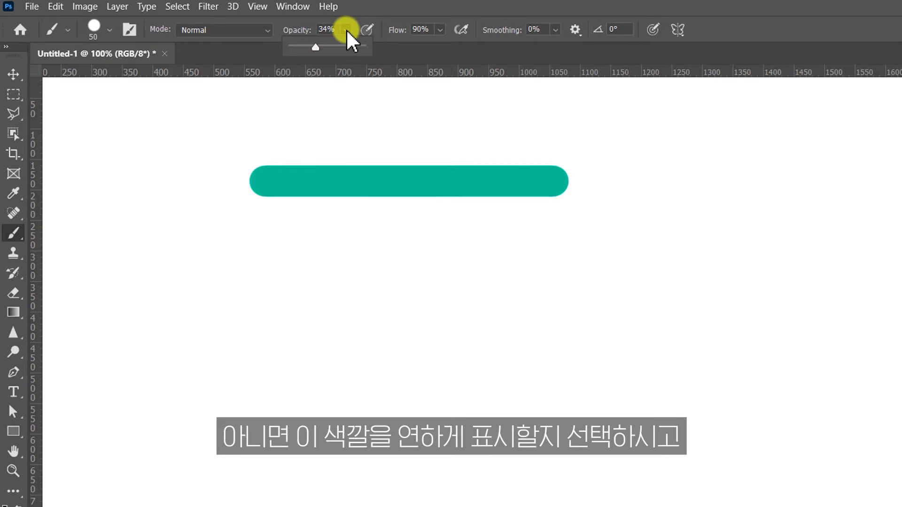
{"action": "left_click", "coordinate": [263, 250]}
{"action": "left_click_drag", "start_coordinate": [470, 258], "coordinate": [555, 250]}
Step: Paint another horizontal stroke at 74% brush opacity, and one more beneath it at a lower opacity
{"action": "left_click", "coordinate": [347, 30]}
{"action": "left_click_drag", "start_coordinate": [358, 47], "coordinate": [383, 47]}
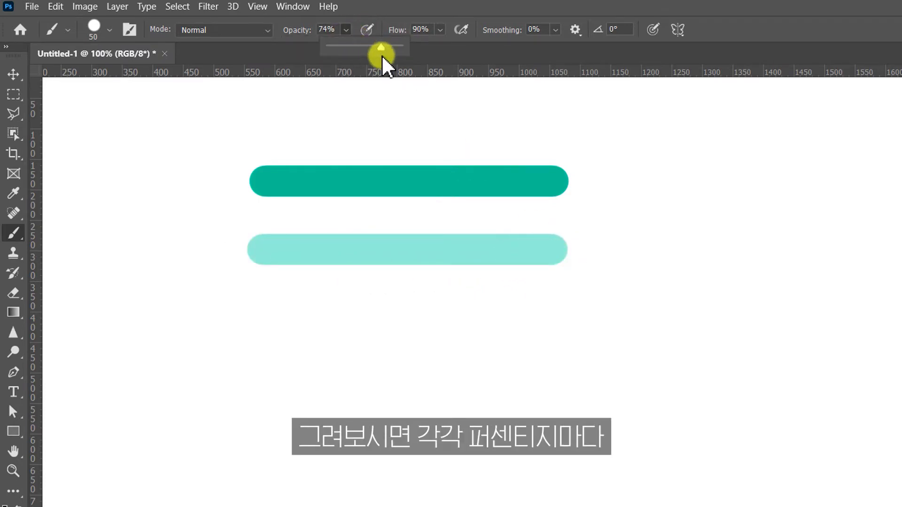
{"action": "left_click_drag", "start_coordinate": [272, 321], "coordinate": [550, 308]}
{"action": "mouse_move", "coordinate": [356, 27]}
{"action": "left_mouse_down"}
{"action": "mouse_move", "coordinate": [329, 53]}
{"action": "mouse_move", "coordinate": [312, 52]}
{"action": "left_mouse_up"}
{"action": "left_click_drag", "start_coordinate": [256, 398], "coordinate": [501, 397]}
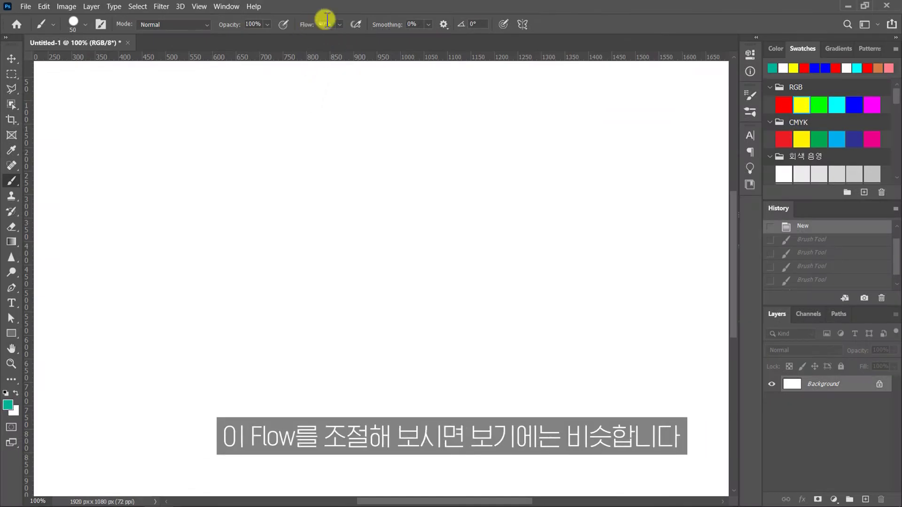
Step: Paint a horizontal stroke across the upper canvas, and a second one below it with the flow set to 43%
{"action": "left_click_drag", "start_coordinate": [283, 124], "coordinate": [431, 124]}
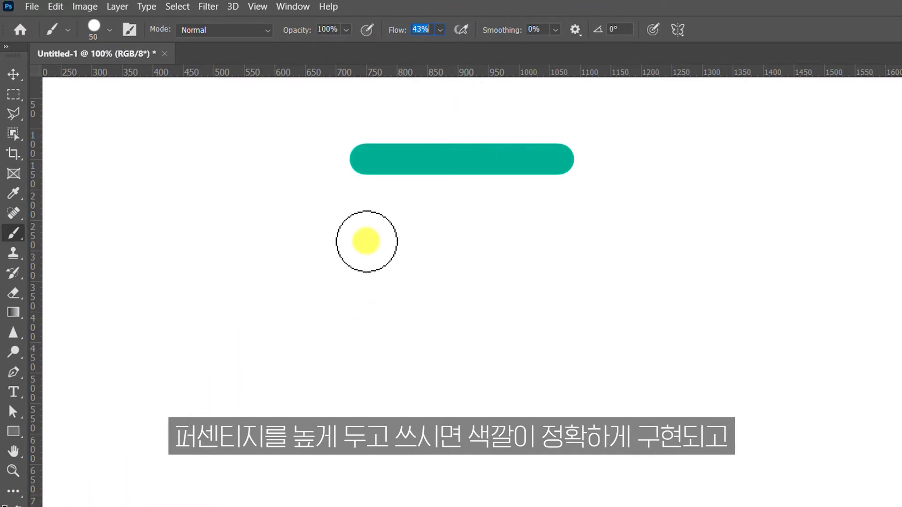
{"action": "left_click_drag", "start_coordinate": [366, 241], "coordinate": [489, 240]}
{"action": "key", "text": "ctrl+z"}
{"action": "left_click_drag", "start_coordinate": [361, 242], "coordinate": [548, 243]}
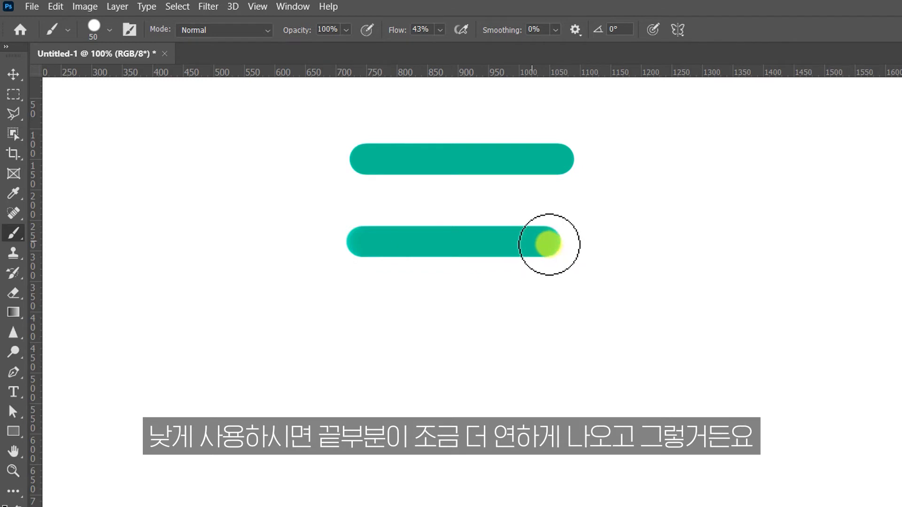
Step: Set the brush flow to 14% and paint a third horizontal stroke beneath the other two
{"action": "left_click", "coordinate": [440, 29]}
{"action": "left_click", "coordinate": [426, 48]}
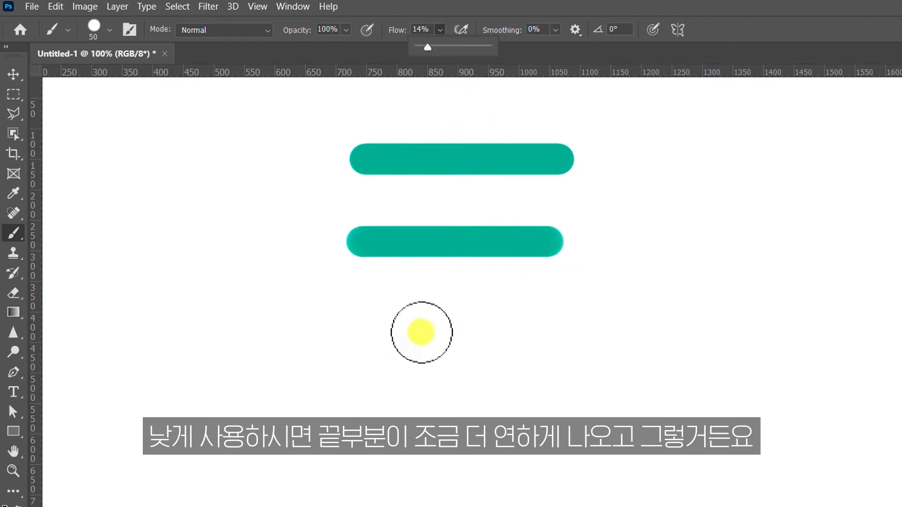
{"action": "left_click_drag", "start_coordinate": [361, 329], "coordinate": [558, 329]}
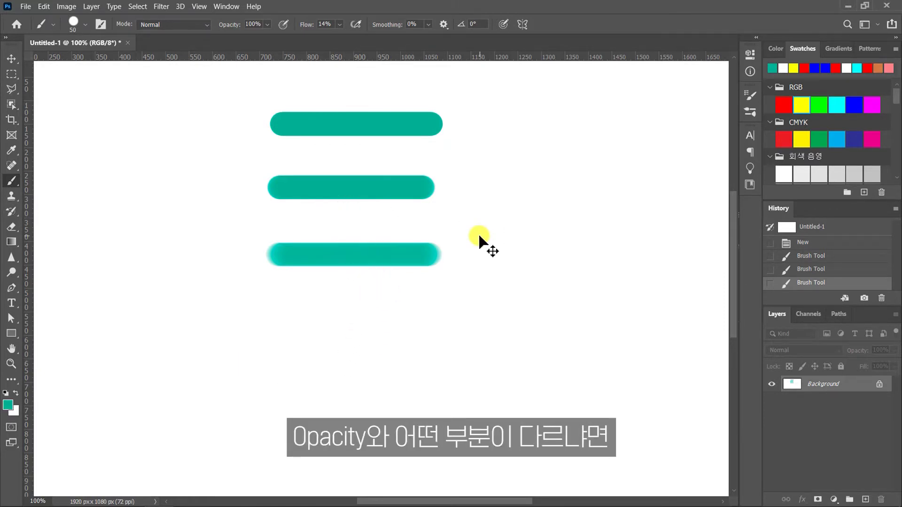
Step: Undo the three flow test strokes and set the brush flow to 90%
{"action": "key", "text": "ctrl+z"}
{"action": "key", "text": "ctrl+z"}
{"action": "key", "text": "ctrl+z"}
{"action": "key", "text": "shift+9"}
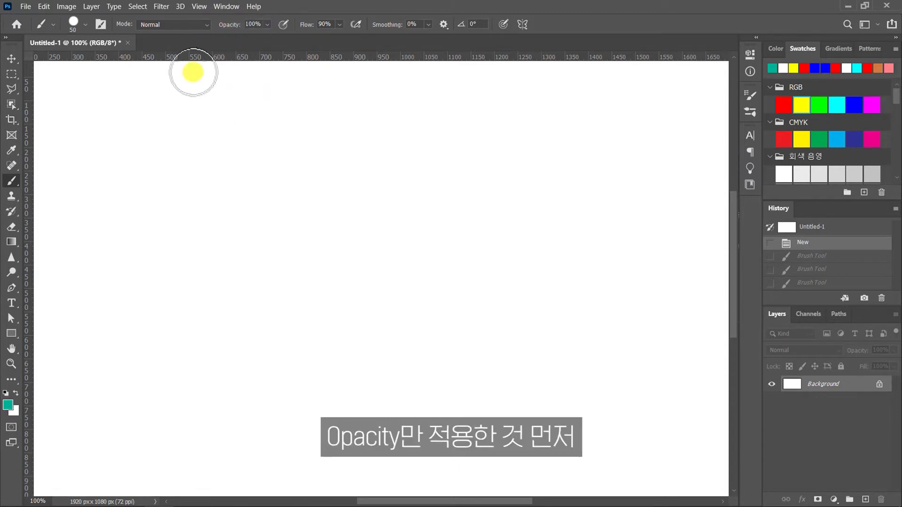
Step: Paint three stacked horizontal strokes on the left of the canvas, using brush opacities of 100%, 50% and 20%
{"action": "left_click_drag", "start_coordinate": [150, 150], "coordinate": [264, 147]}
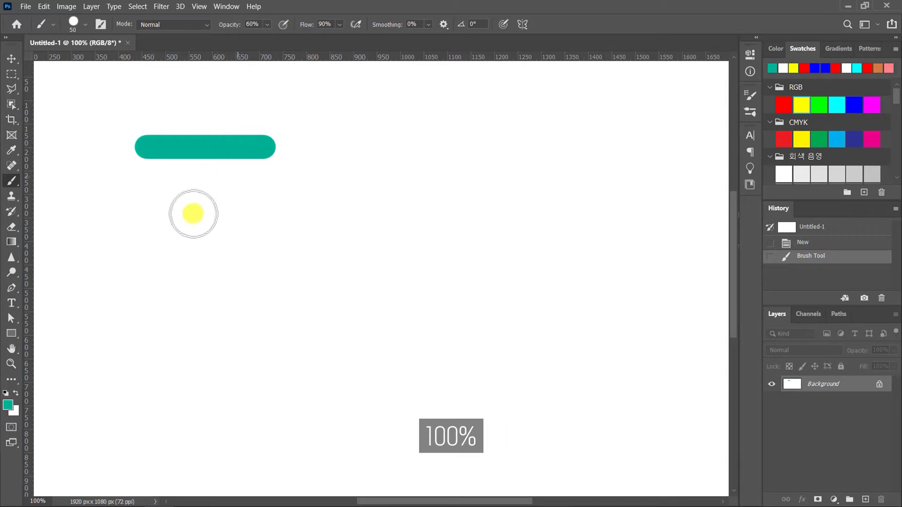
{"action": "key", "text": "5"}
{"action": "left_click_drag", "start_coordinate": [145, 220], "coordinate": [267, 221]}
{"action": "key", "text": "2"}
{"action": "left_click_drag", "start_coordinate": [144, 305], "coordinate": [267, 304]}
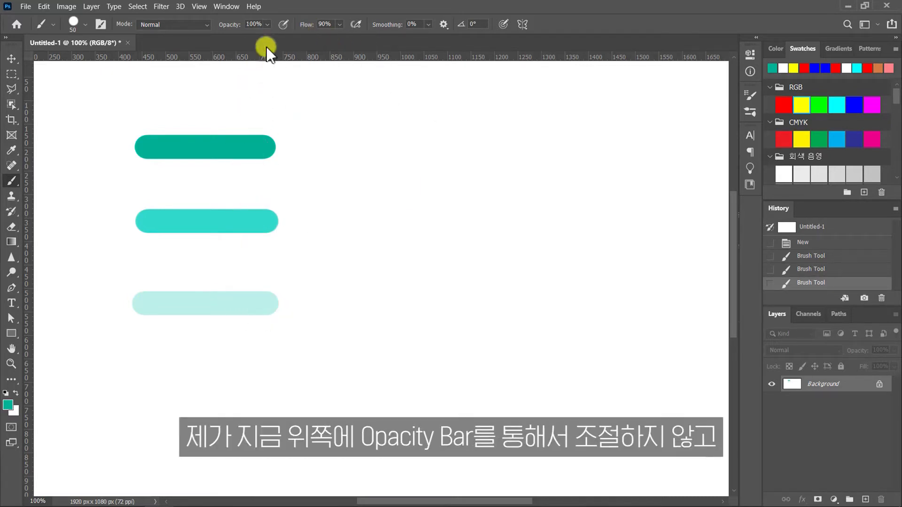
Step: Try out brush opacity values such as 10%, 50% and 99% without painting
{"action": "left_click_drag", "start_coordinate": [267, 23], "coordinate": [278, 39]}
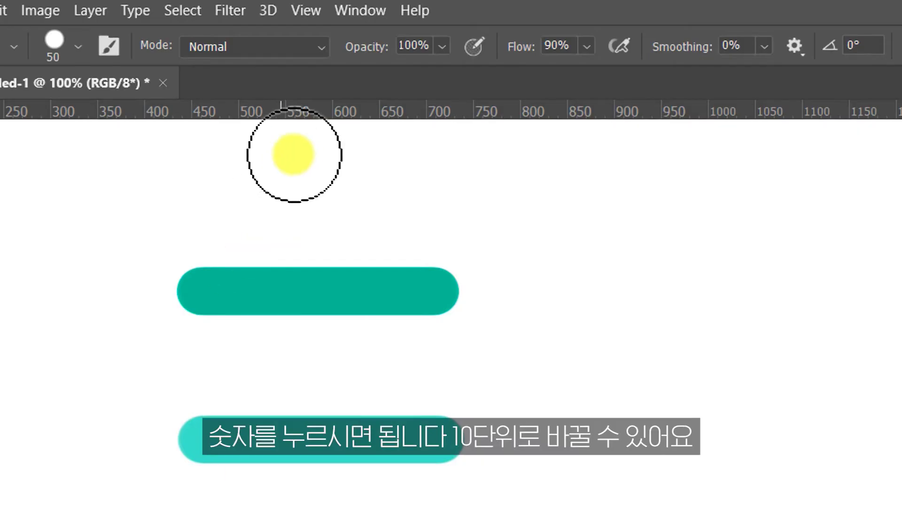
{"action": "key", "text": "1"}
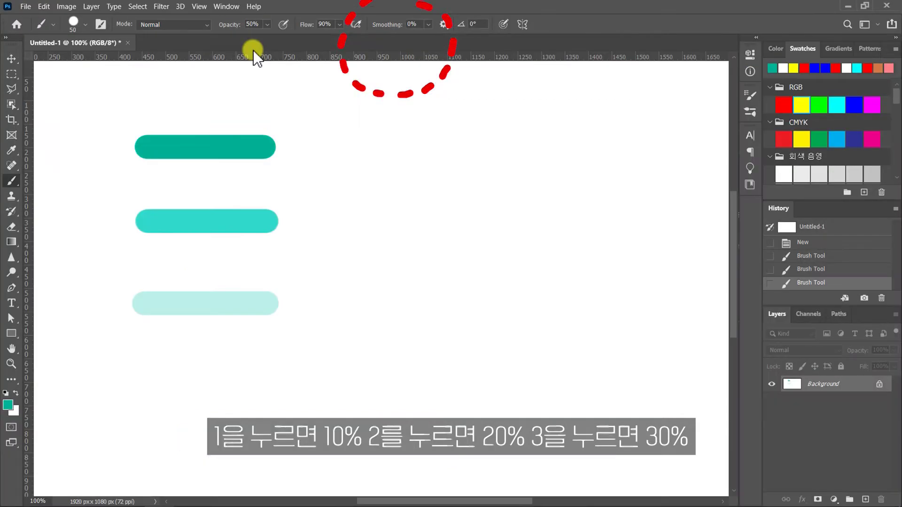
{"action": "key", "text": "5"}
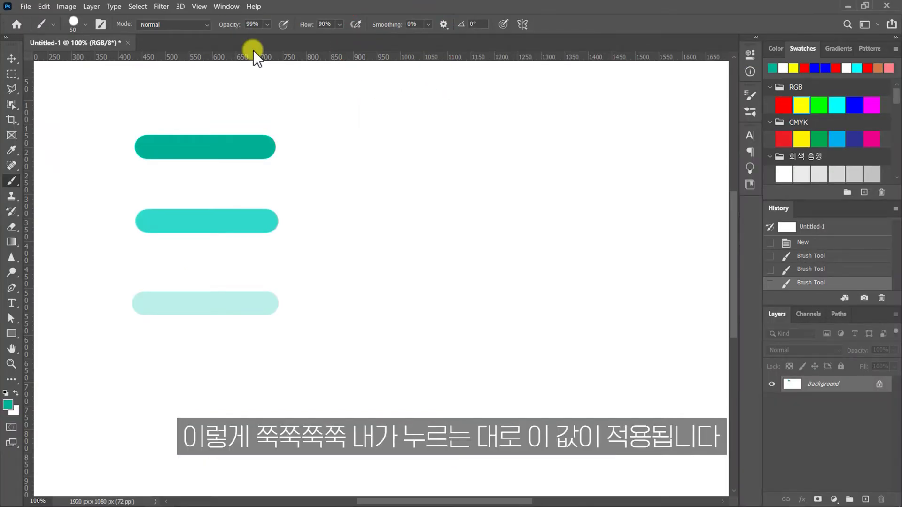
{"action": "key", "text": "9"}
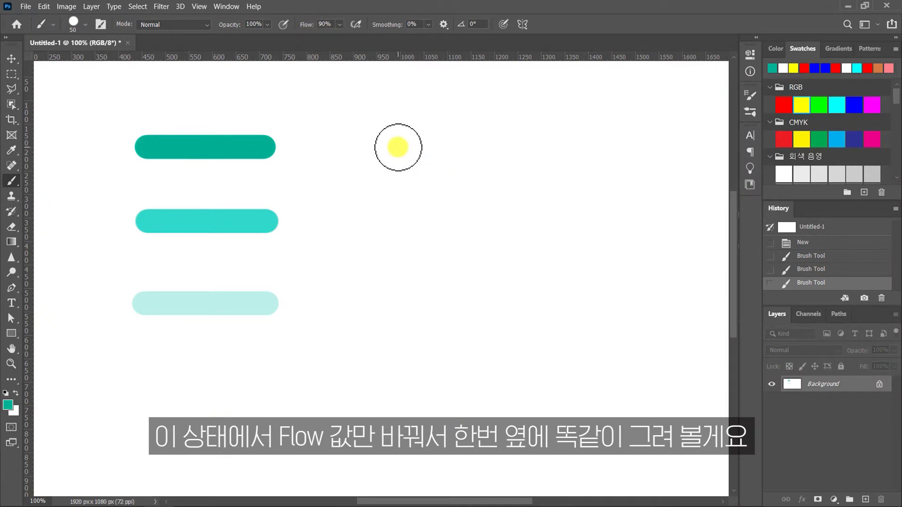
Step: Paint three horizontal strokes beside the opacity samples at 100% opacity, using flow values of 100%, 50% and 20%
{"action": "left_click_drag", "start_coordinate": [351, 38], "coordinate": [377, 38]}
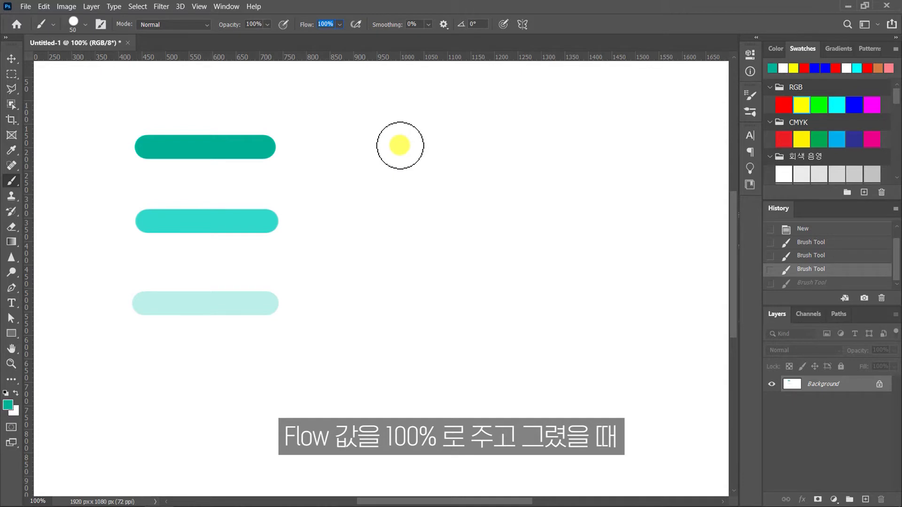
{"action": "key", "text": "Return"}
{"action": "left_click_drag", "start_coordinate": [399, 146], "coordinate": [503, 143]}
{"action": "left_click", "coordinate": [339, 25]}
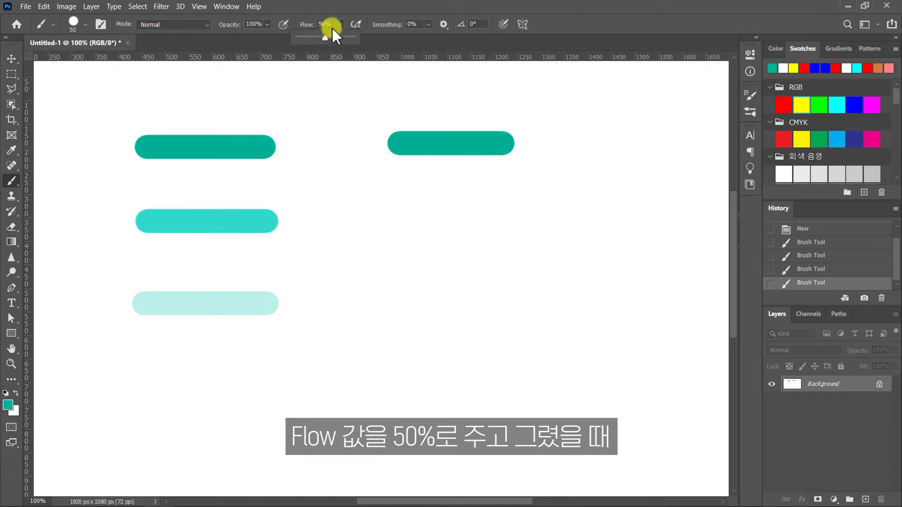
{"action": "left_click", "coordinate": [395, 222]}
{"action": "left_click_drag", "start_coordinate": [395, 222], "coordinate": [507, 222]}
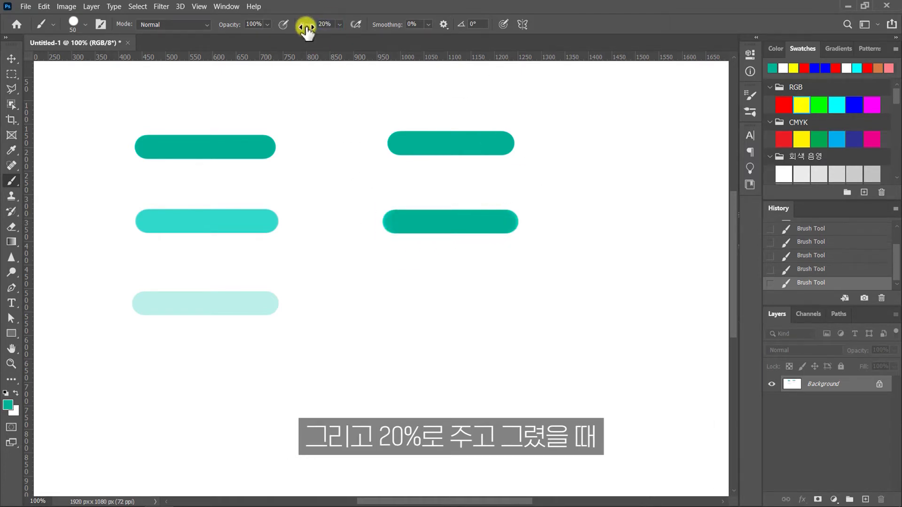
{"action": "left_click_drag", "start_coordinate": [397, 304], "coordinate": [510, 305]}
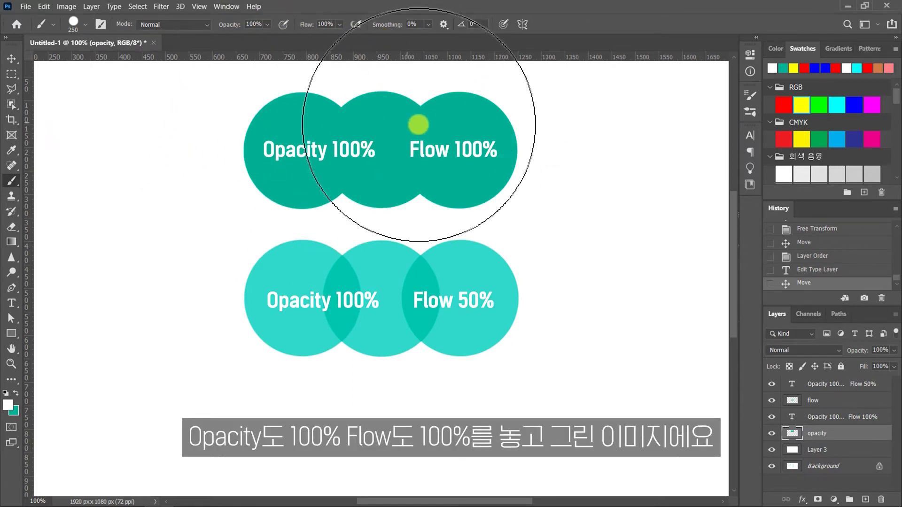
Step: Reduce the brush size to 60 px over the overlapping circle samples, and switch to the Move tool
{"action": "key", "text": "bracketleft"}
{"action": "key", "text": "bracketleft"}
{"action": "key", "text": "bracketleft"}
{"action": "key", "text": "bracketleft"}
{"action": "key", "text": "bracketleft"}
{"action": "key", "text": "bracketleft"}
{"action": "key", "text": "bracketleft"}
{"action": "key", "text": "bracketleft"}
{"action": "key", "text": "bracketleft"}
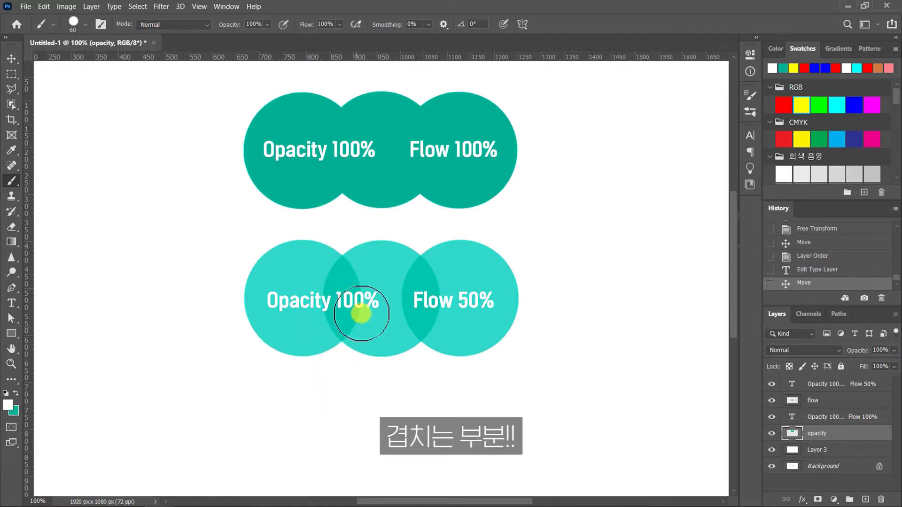
{"action": "key", "text": "v"}
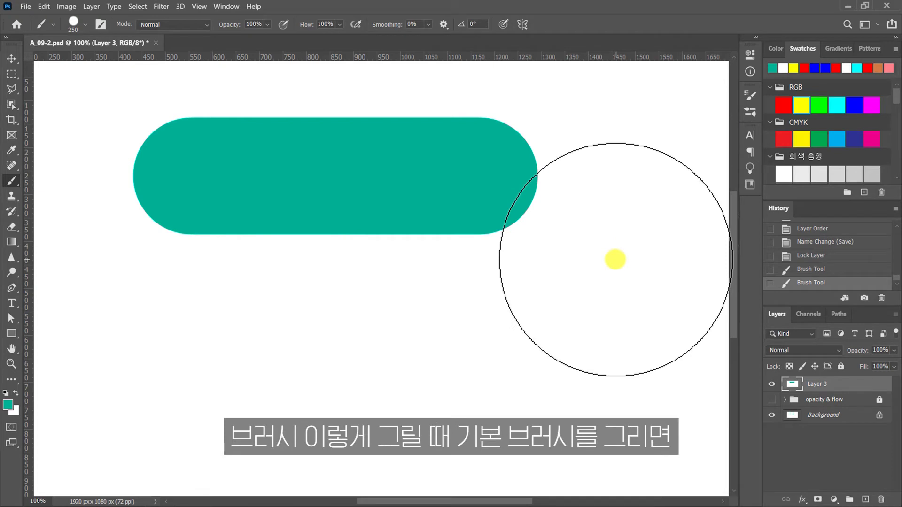
Step: Activate the Brush tool and open its Brush Settings
{"action": "key", "text": "v"}
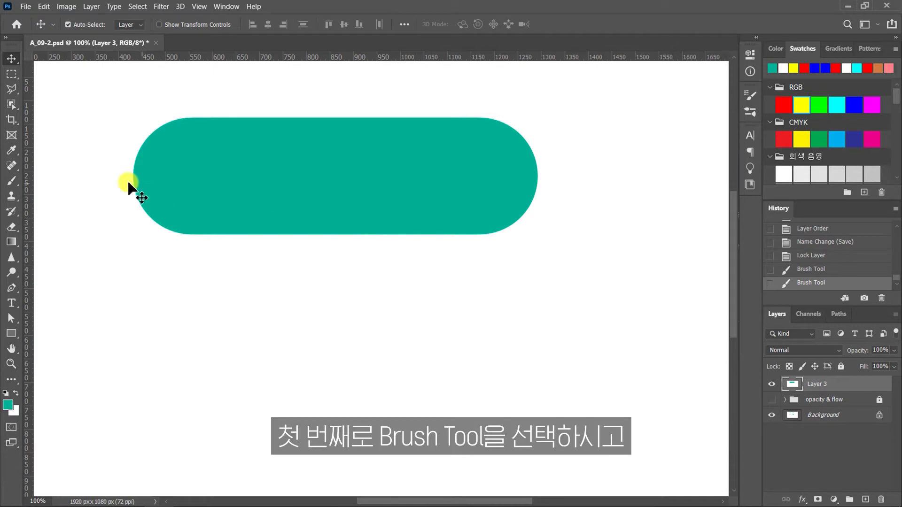
{"action": "left_click", "coordinate": [15, 179]}
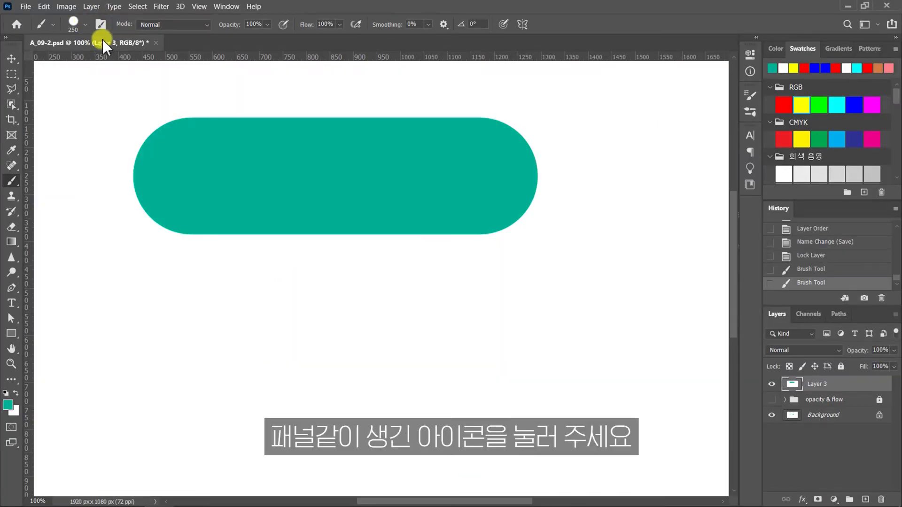
{"action": "left_click", "coordinate": [103, 26]}
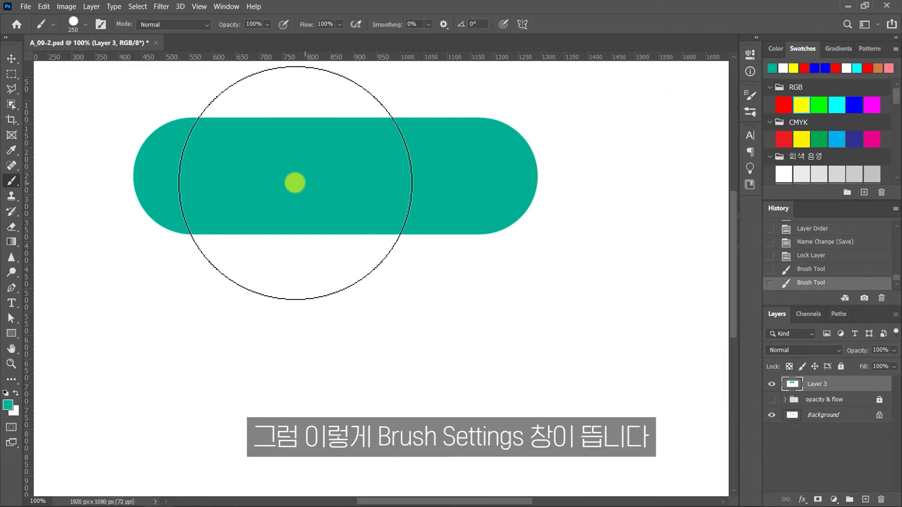
Step: Open the Brush Settings with the Move tool active, and reactivate the Brush tool to make them editable
{"action": "key", "text": "v"}
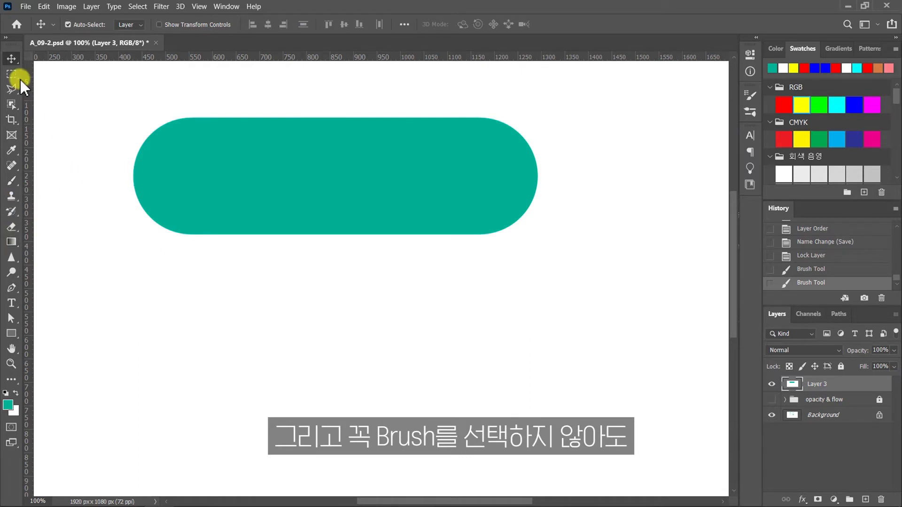
{"action": "left_click", "coordinate": [10, 90]}
{"action": "left_click", "coordinate": [11, 59]}
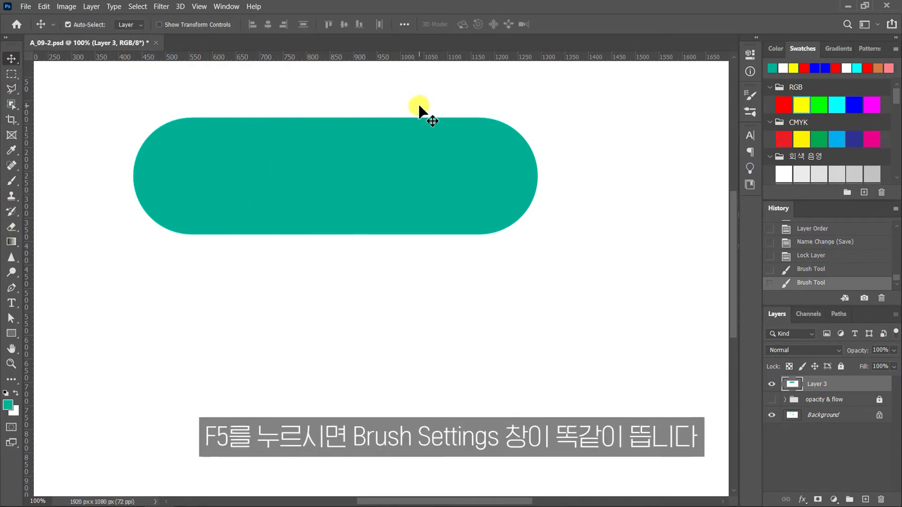
{"action": "key", "text": "F5"}
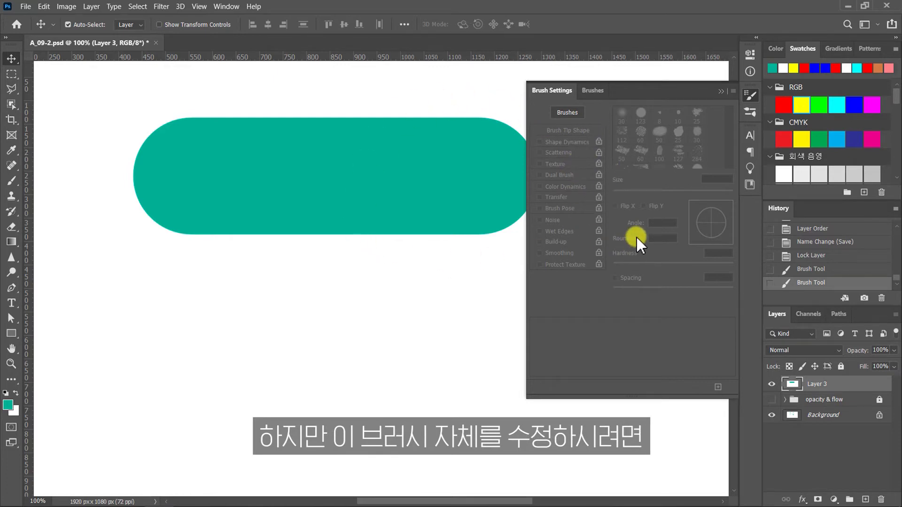
{"action": "key", "text": "b"}
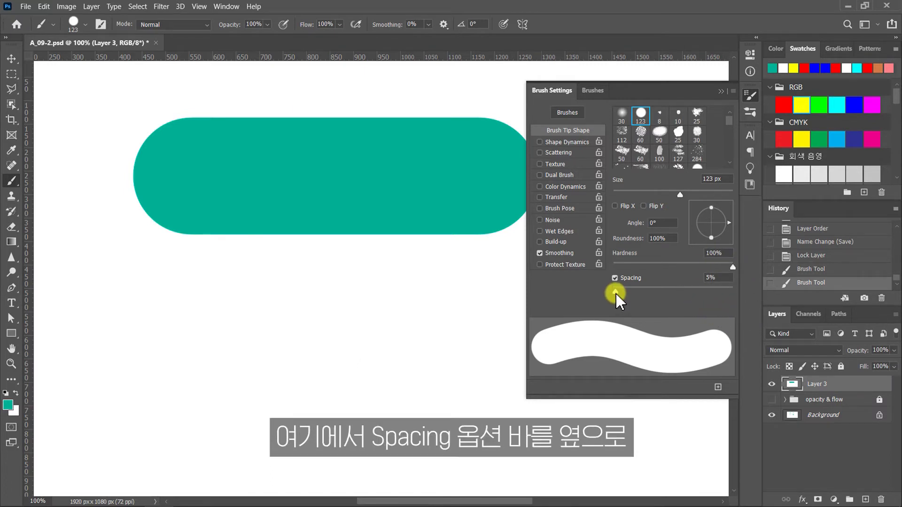
Step: Try a 159% brush spacing with a row of separate dots below the large teal stroke, and undo the dots
{"action": "mouse_move", "coordinate": [618, 295]}
{"action": "left_mouse_down"}
{"action": "mouse_move", "coordinate": [705, 299]}
{"action": "mouse_move", "coordinate": [612, 295]}
{"action": "mouse_move", "coordinate": [690, 291]}
{"action": "left_mouse_up"}
{"action": "mouse_move", "coordinate": [98, 330]}
{"action": "left_mouse_down"}
{"action": "mouse_move", "coordinate": [220, 346]}
{"action": "mouse_move", "coordinate": [519, 338]}
{"action": "mouse_move", "coordinate": [621, 364]}
{"action": "left_mouse_up"}
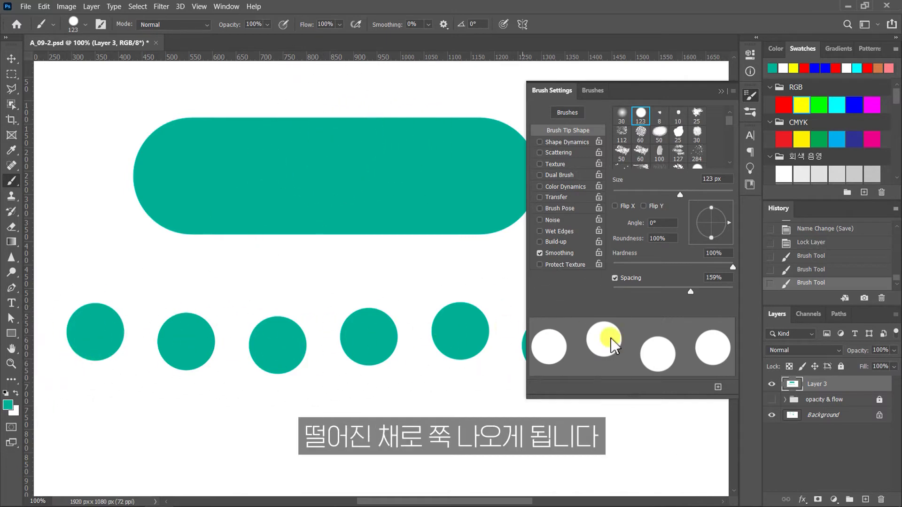
{"action": "key", "text": "ctrl+z"}
Step: Set the brush spacing to 1% and paint a continuous horizontal stroke below the large teal stroke
{"action": "mouse_move", "coordinate": [690, 291]}
{"action": "left_mouse_down"}
{"action": "mouse_move", "coordinate": [606, 289]}
{"action": "mouse_move", "coordinate": [662, 278]}
{"action": "mouse_move", "coordinate": [711, 288]}
{"action": "mouse_move", "coordinate": [598, 289]}
{"action": "left_mouse_up"}
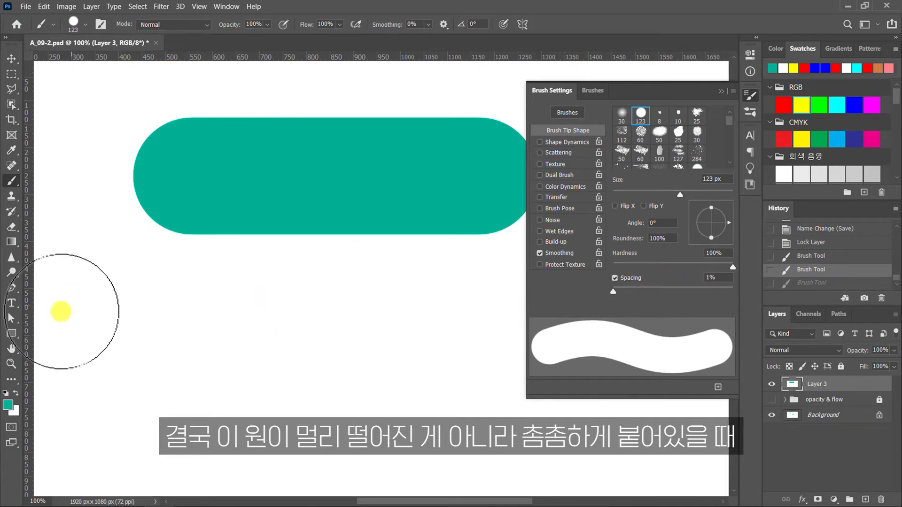
{"action": "mouse_move", "coordinate": [104, 328]}
{"action": "left_mouse_down"}
{"action": "mouse_move", "coordinate": [157, 318]}
{"action": "mouse_move", "coordinate": [300, 334]}
{"action": "mouse_move", "coordinate": [369, 312]}
{"action": "mouse_move", "coordinate": [451, 325]}
{"action": "left_mouse_up"}
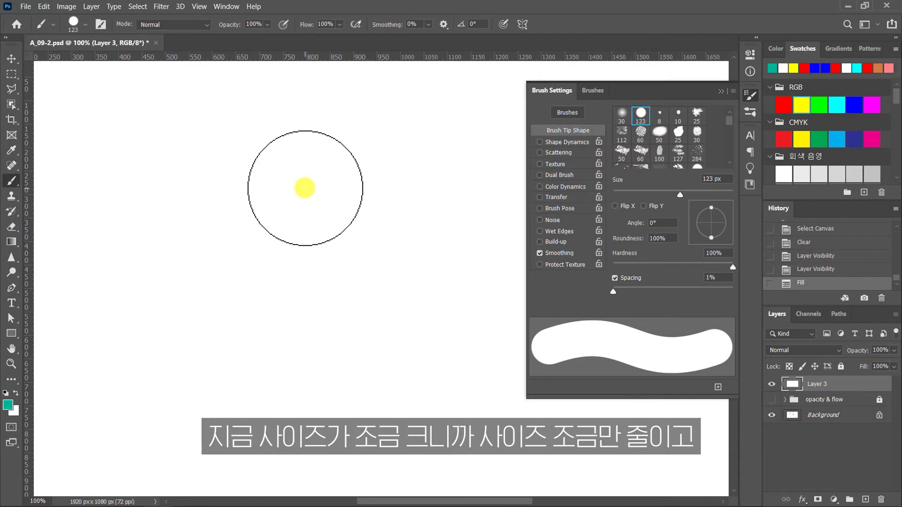
Step: Set the brush size to 60 px and paint a horizontal stroke across the upper part of the empty canvas
{"action": "left_click_drag", "start_coordinate": [679, 195], "coordinate": [642, 189]}
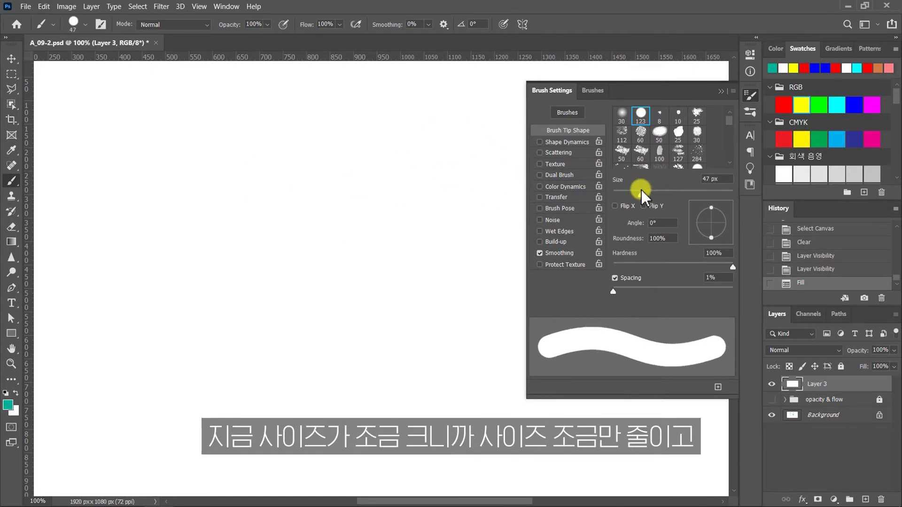
{"action": "key", "text": "bracketright"}
{"action": "key", "text": "bracketright"}
{"action": "left_click_drag", "start_coordinate": [183, 131], "coordinate": [421, 124]}
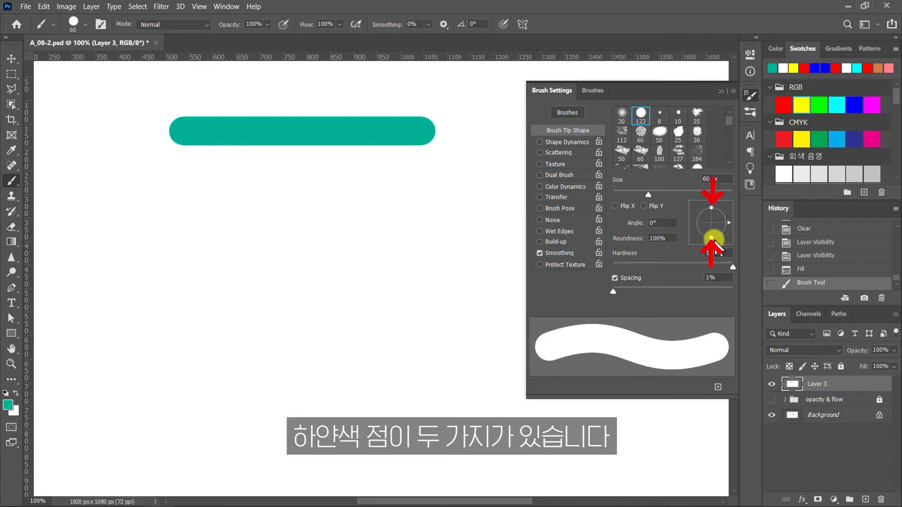
Step: Flatten the brush tip to 23% roundness and paint a thin horizontal stroke below the thick one
{"action": "mouse_move", "coordinate": [712, 238]}
{"action": "left_mouse_down"}
{"action": "mouse_move", "coordinate": [711, 229]}
{"action": "mouse_move", "coordinate": [728, 258]}
{"action": "mouse_move", "coordinate": [717, 224]}
{"action": "mouse_move", "coordinate": [715, 260]}
{"action": "left_mouse_up"}
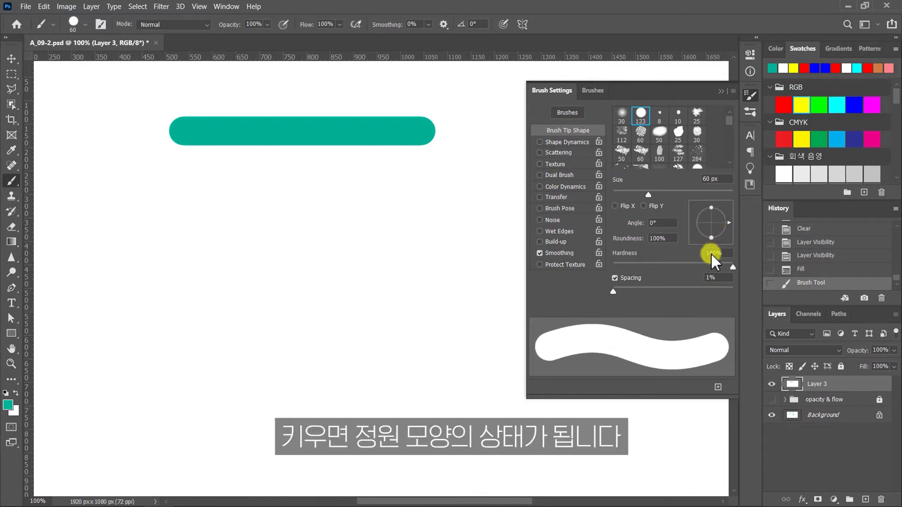
{"action": "left_click_drag", "start_coordinate": [713, 256], "coordinate": [712, 227]}
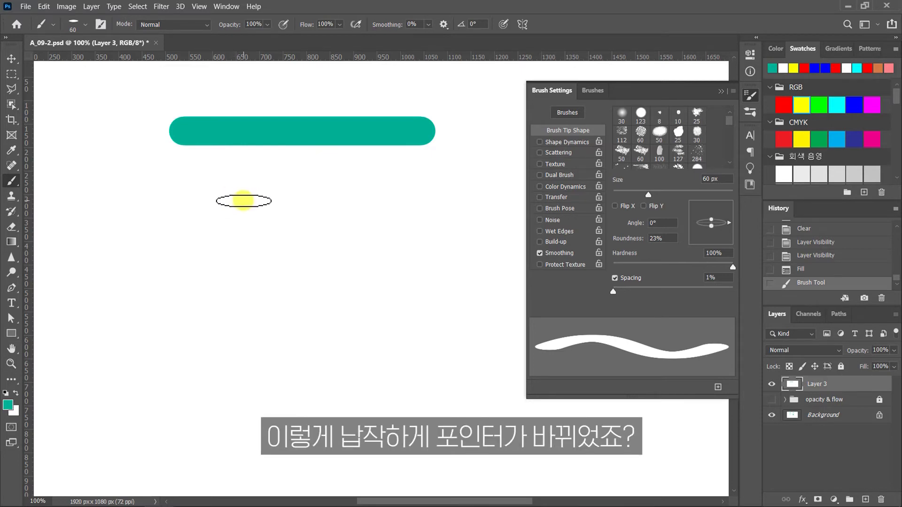
{"action": "left_click_drag", "start_coordinate": [164, 183], "coordinate": [448, 183]}
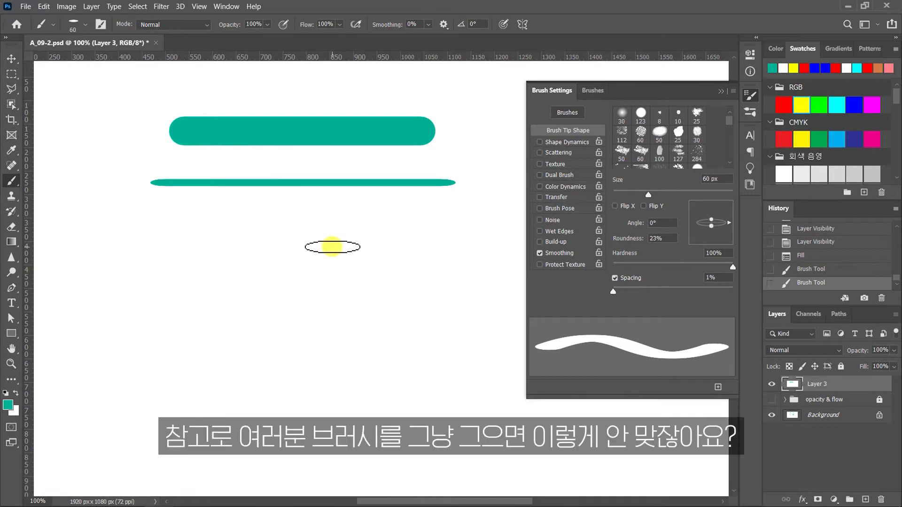
Step: Try a freehand horizontal stroke below the thin stroke, and undo it
{"action": "mouse_move", "coordinate": [111, 243]}
{"action": "left_mouse_down"}
{"action": "mouse_move", "coordinate": [146, 232]}
{"action": "mouse_move", "coordinate": [362, 223]}
{"action": "mouse_move", "coordinate": [485, 238]}
{"action": "left_mouse_up"}
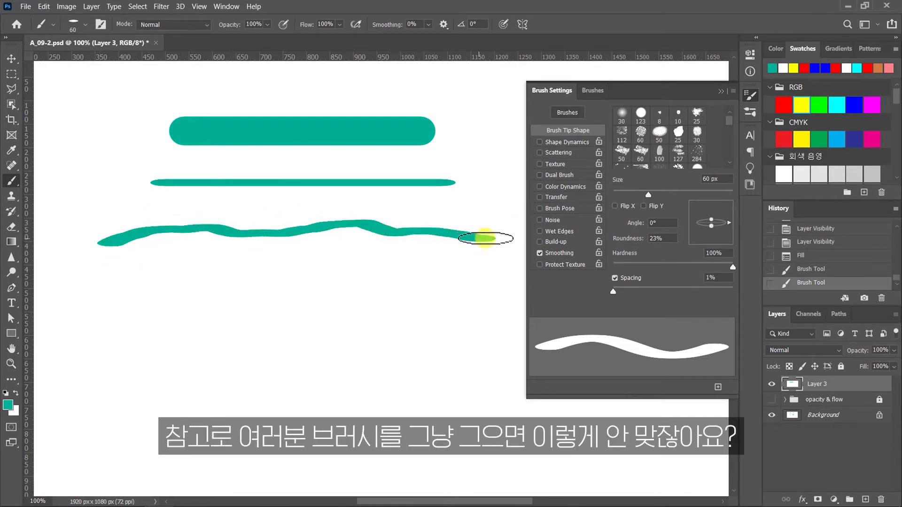
{"action": "key", "text": "ctrl+z"}
{"action": "key", "text": "ctrl+z"}
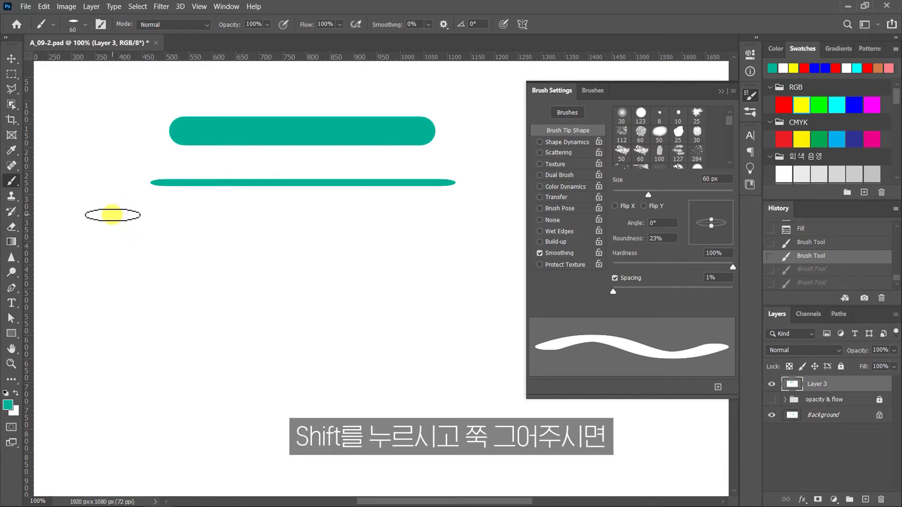
Step: Paint a perfectly straight horizontal stroke below the thin one and a straight vertical stroke beneath it with the flattened brush
{"action": "left_click_drag", "start_coordinate": [112, 215], "coordinate": [473, 218]}
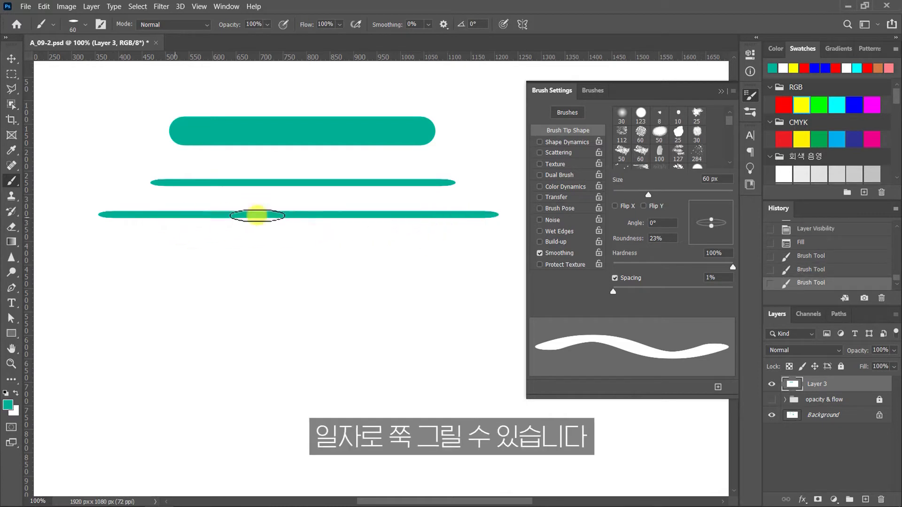
{"action": "key", "text": "ctrl+z"}
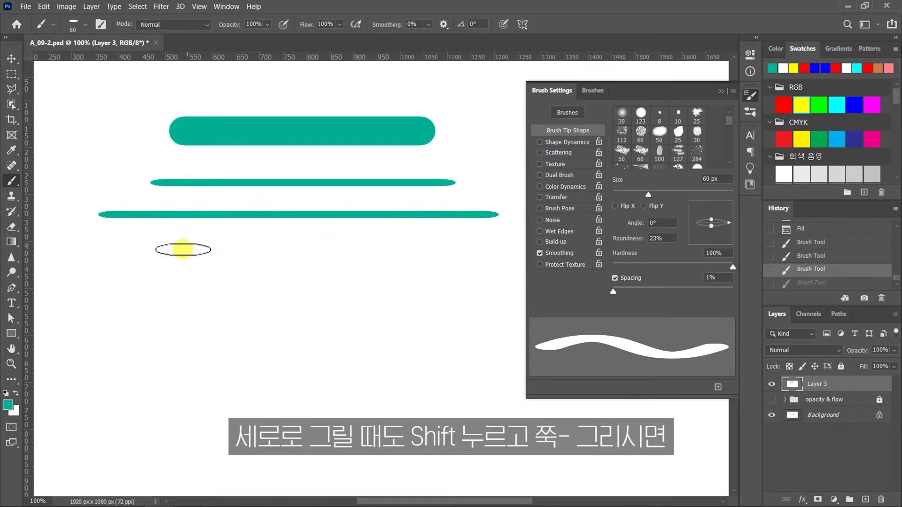
{"action": "mouse_move", "coordinate": [169, 240]}
{"action": "left_mouse_down"}
{"action": "mouse_move", "coordinate": [169, 383]}
{"action": "mouse_move", "coordinate": [156, 391]}
{"action": "mouse_move", "coordinate": [182, 389]}
{"action": "mouse_move", "coordinate": [155, 400]}
{"action": "mouse_move", "coordinate": [170, 412]}
{"action": "left_mouse_up"}
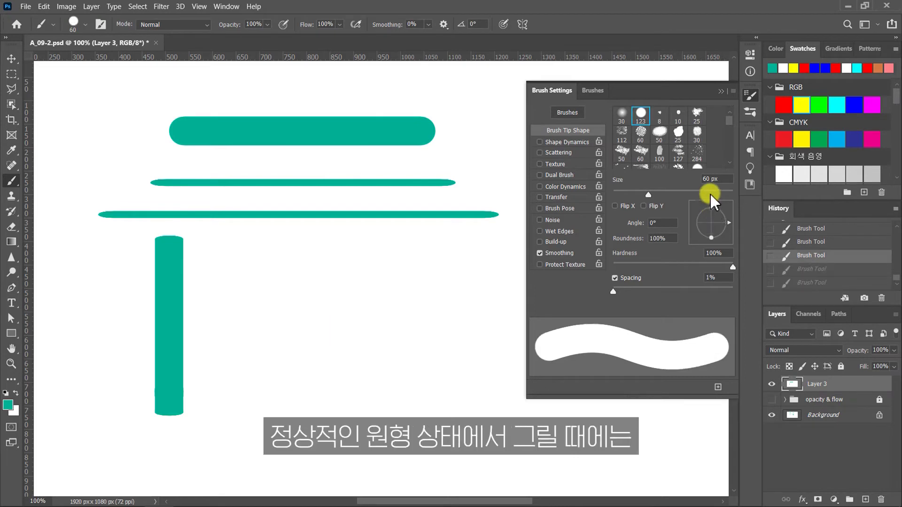
Step: Try a brush tip of 100% roundness with a straight vertical stroke beside the existing vertical one, and undo the stroke
{"action": "key", "text": "ctrl+shift+z"}
{"action": "left_click_drag", "start_coordinate": [337, 254], "coordinate": [337, 380]}
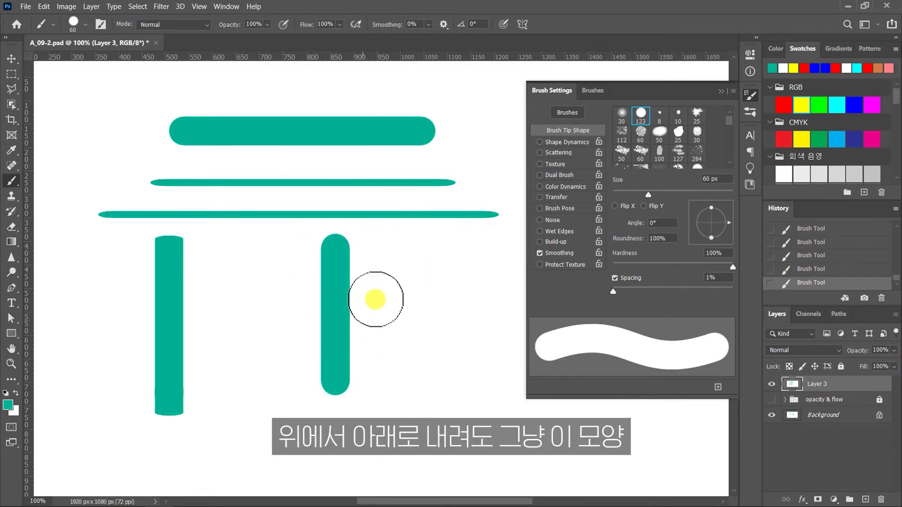
{"action": "left_click_drag", "start_coordinate": [265, 302], "coordinate": [412, 302]}
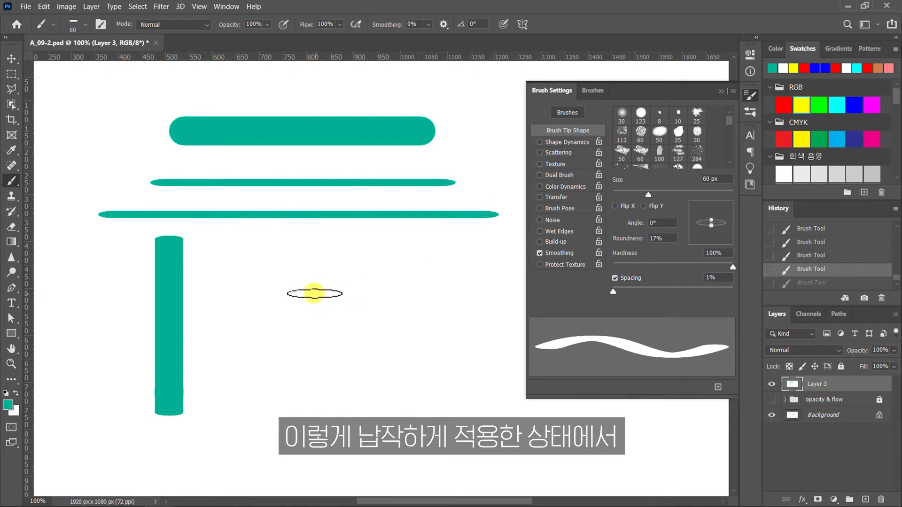
Step: Flatten the brush tip to 17% roundness, test it with a thin horizontal and a vertical stroke, and clear the canvas
{"action": "left_click_drag", "start_coordinate": [312, 292], "coordinate": [440, 292]}
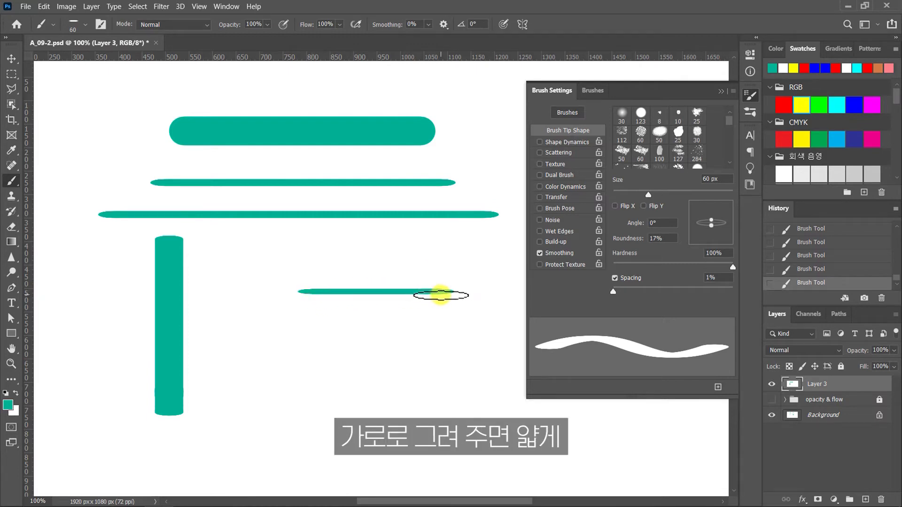
{"action": "left_click_drag", "start_coordinate": [381, 238], "coordinate": [381, 371]}
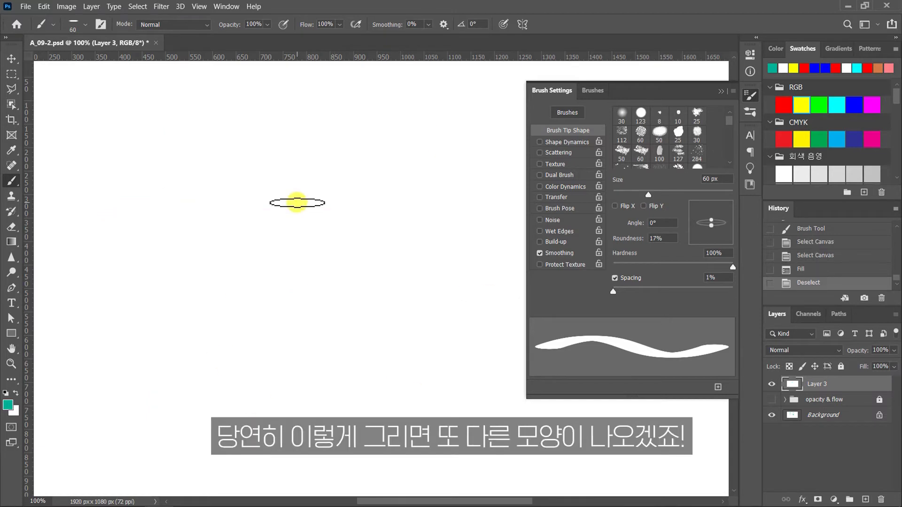
Step: Paint a zigzag test stroke across the empty canvas with the flat brush, and undo it
{"action": "mouse_move", "coordinate": [128, 154]}
{"action": "left_mouse_down"}
{"action": "mouse_move", "coordinate": [153, 220]}
{"action": "mouse_move", "coordinate": [199, 150]}
{"action": "mouse_move", "coordinate": [229, 224]}
{"action": "mouse_move", "coordinate": [281, 165]}
{"action": "mouse_move", "coordinate": [329, 202]}
{"action": "mouse_move", "coordinate": [350, 169]}
{"action": "mouse_move", "coordinate": [419, 210]}
{"action": "mouse_move", "coordinate": [453, 212]}
{"action": "mouse_move", "coordinate": [499, 141]}
{"action": "left_mouse_up"}
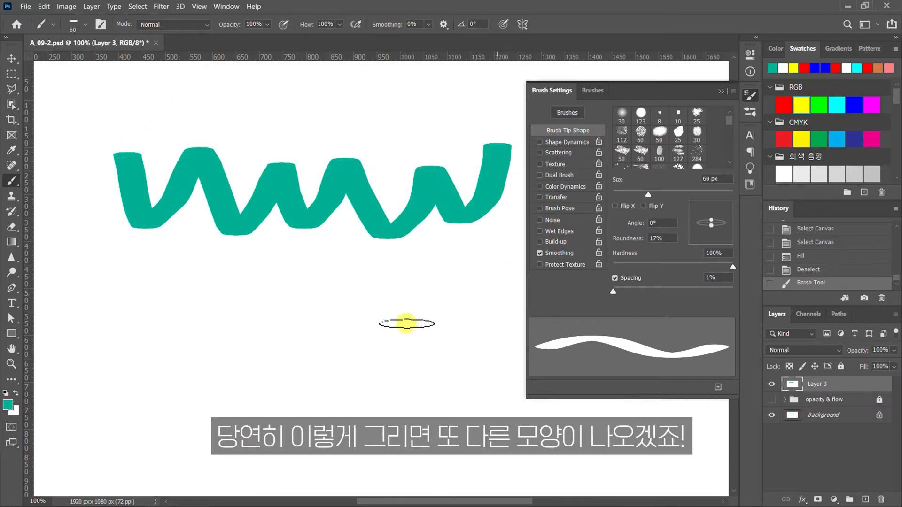
{"action": "mouse_move", "coordinate": [177, 302]}
{"action": "left_mouse_down"}
{"action": "mouse_move", "coordinate": [273, 305]}
{"action": "mouse_move", "coordinate": [263, 290]}
{"action": "mouse_move", "coordinate": [308, 338]}
{"action": "mouse_move", "coordinate": [449, 344]}
{"action": "mouse_move", "coordinate": [521, 294]}
{"action": "mouse_move", "coordinate": [744, 295]}
{"action": "left_mouse_up"}
{"action": "key", "text": "ctrl+z"}
{"action": "key", "text": "ctrl+z"}
Step: Try a 1000% brush spacing with a wavy row of separate dashes, undo the dashes and return the spacing to 1%
{"action": "mouse_move", "coordinate": [91, 212]}
{"action": "left_mouse_down"}
{"action": "mouse_move", "coordinate": [107, 191]}
{"action": "mouse_move", "coordinate": [177, 187]}
{"action": "mouse_move", "coordinate": [251, 219]}
{"action": "mouse_move", "coordinate": [332, 152]}
{"action": "mouse_move", "coordinate": [382, 223]}
{"action": "mouse_move", "coordinate": [447, 176]}
{"action": "left_mouse_up"}
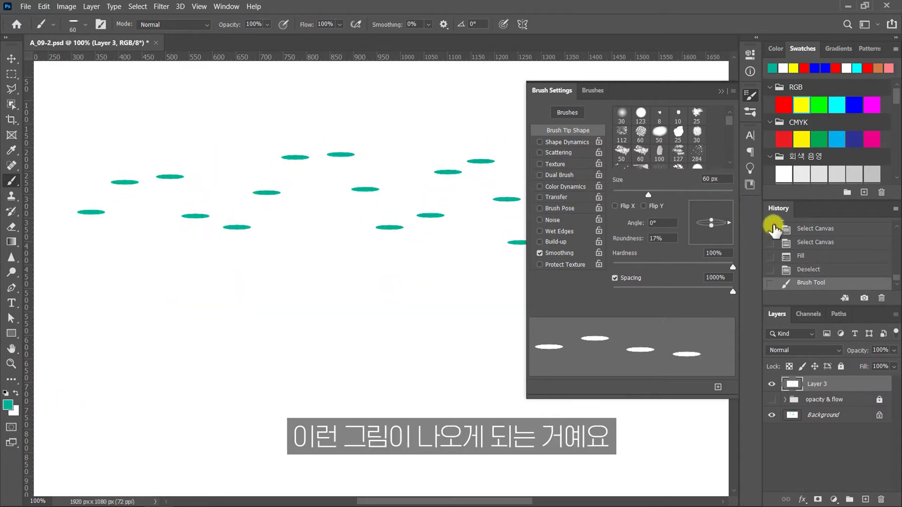
{"action": "left_click", "coordinate": [789, 257]}
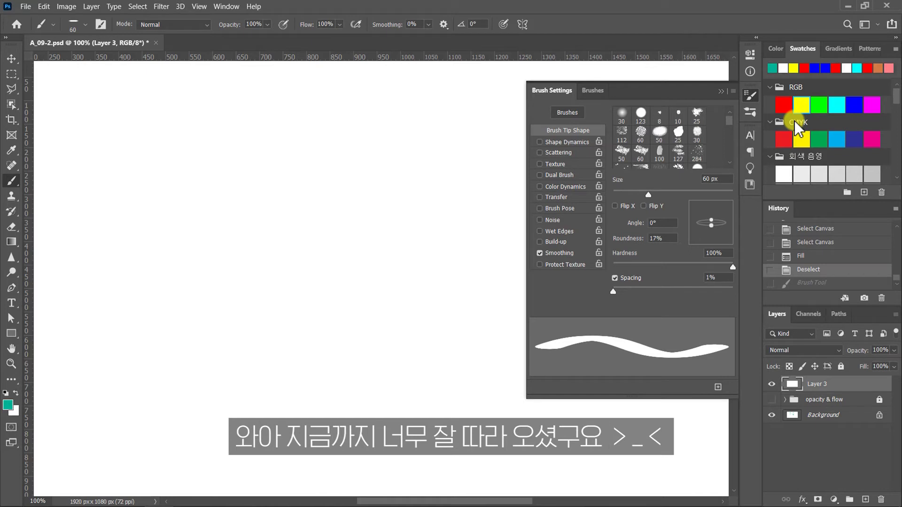
Step: Paint a looping spiral stroke across the upper part of the canvas with the flat brush
{"action": "mouse_move", "coordinate": [172, 130]}
{"action": "left_mouse_down"}
{"action": "mouse_move", "coordinate": [158, 213]}
{"action": "mouse_move", "coordinate": [247, 122]}
{"action": "left_mouse_up"}
{"action": "mouse_move", "coordinate": [230, 155]}
{"action": "left_mouse_down"}
{"action": "mouse_move", "coordinate": [297, 235]}
{"action": "mouse_move", "coordinate": [406, 160]}
{"action": "mouse_move", "coordinate": [383, 127]}
{"action": "mouse_move", "coordinate": [363, 223]}
{"action": "mouse_move", "coordinate": [472, 190]}
{"action": "mouse_move", "coordinate": [466, 132]}
{"action": "mouse_move", "coordinate": [490, 218]}
{"action": "mouse_move", "coordinate": [558, 149]}
{"action": "left_mouse_up"}
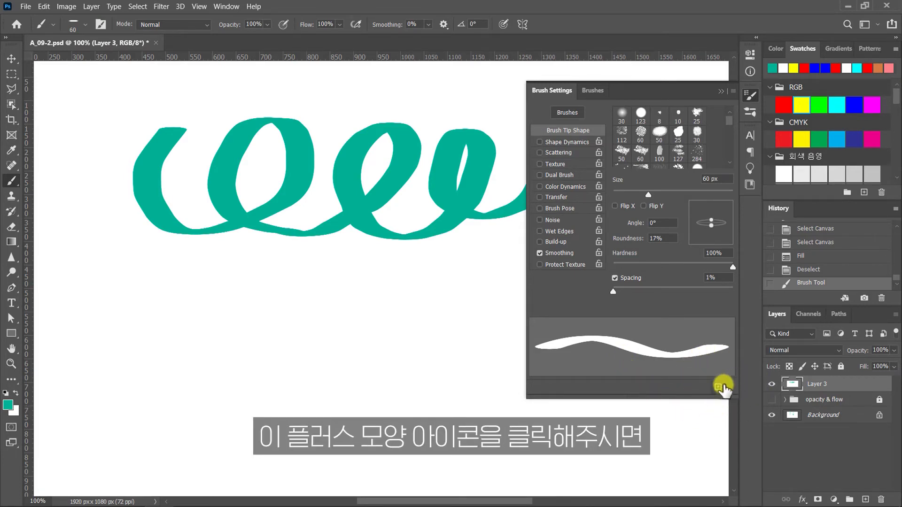
Step: Save the current flat brush as a new brush preset named 납작이, including its tool settings
{"action": "left_click", "coordinate": [719, 388]}
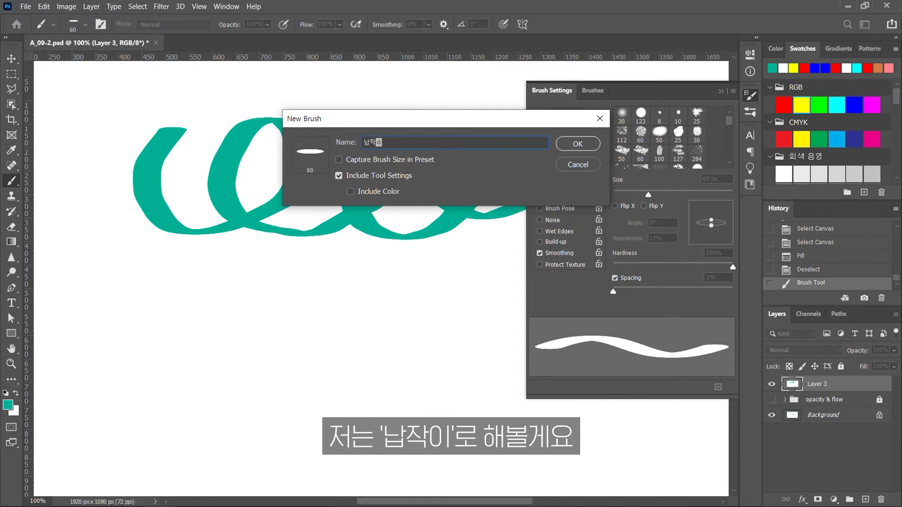
{"action": "type", "text": "ㅣ"}
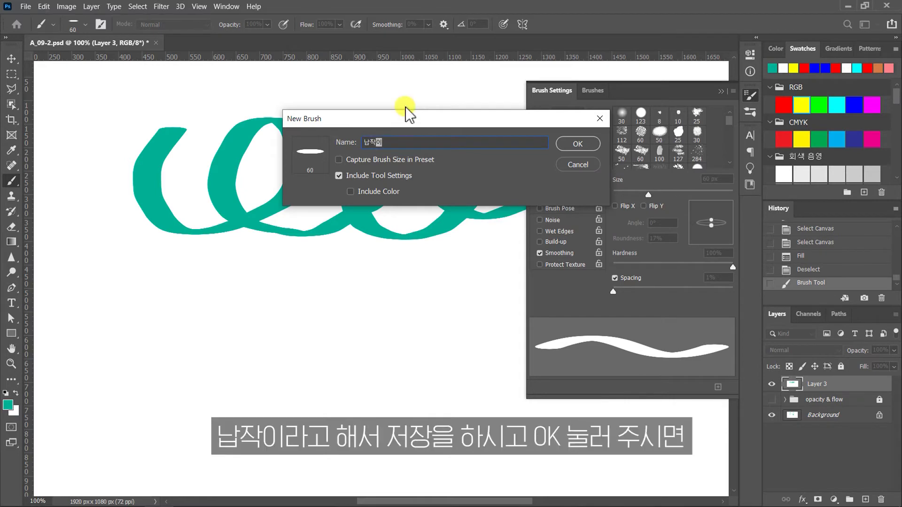
{"action": "left_click", "coordinate": [591, 145]}
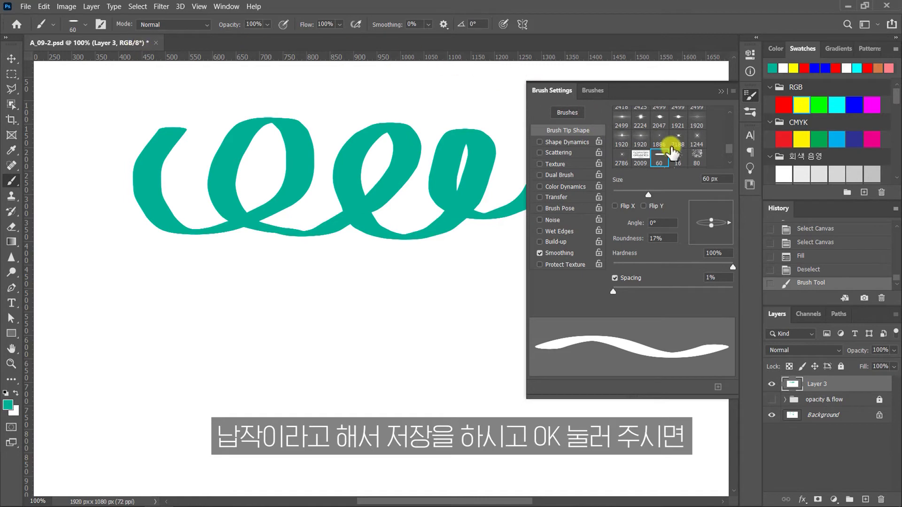
Step: Close the brush settings and locate the saved 납작이 brush among the brush presets
{"action": "left_click", "coordinate": [721, 92]}
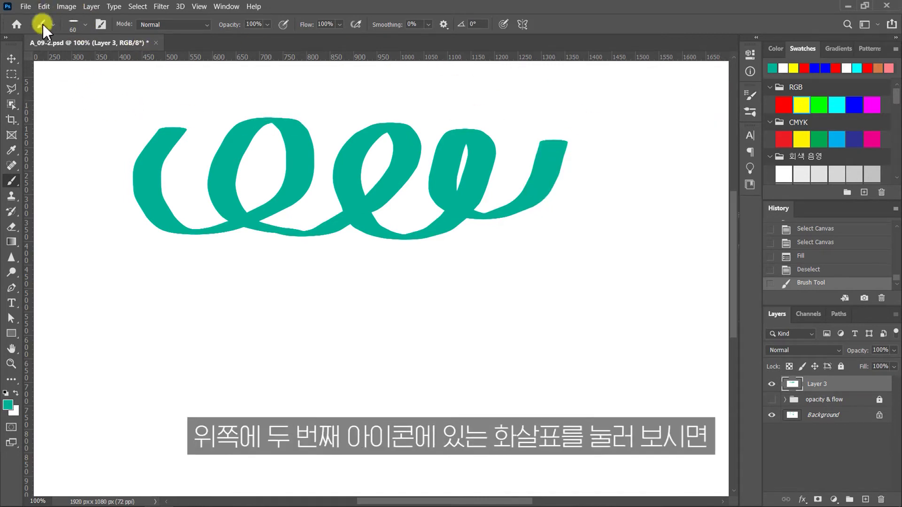
{"action": "left_click", "coordinate": [86, 24]}
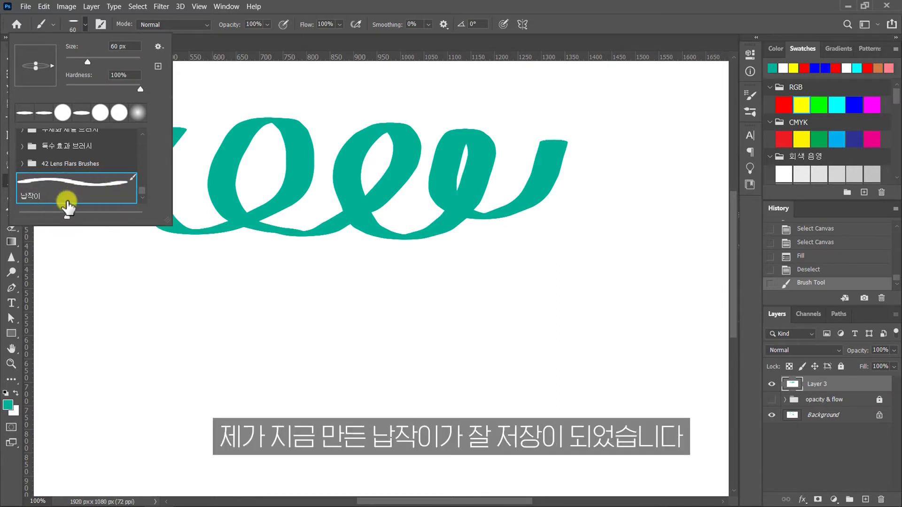
{"action": "scroll", "coordinate": [91, 173], "scroll_direction": "down", "scroll_amount": 5}
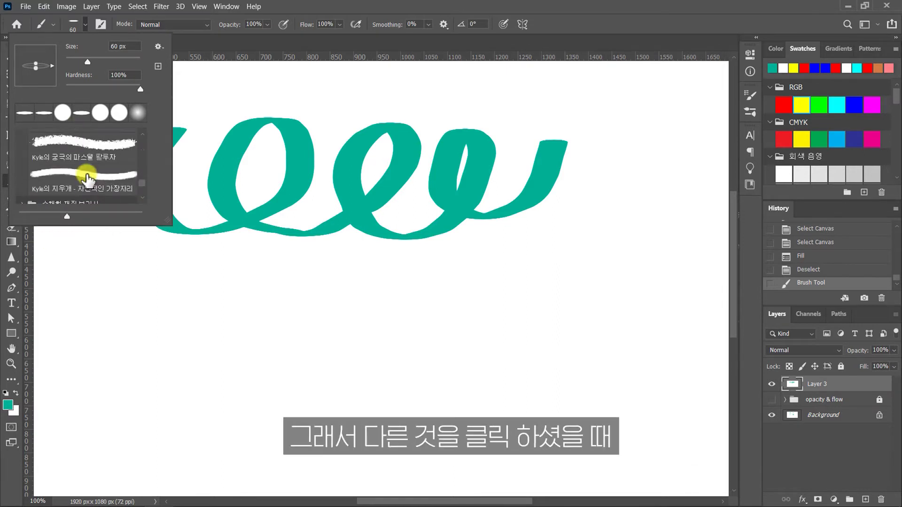
Step: Try a round brush preset with a test stroke below the loops, and undo both that stroke and the loops
{"action": "left_click_drag", "start_coordinate": [139, 175], "coordinate": [144, 132]}
{"action": "left_click", "coordinate": [86, 194]}
{"action": "mouse_move", "coordinate": [222, 281]}
{"action": "left_mouse_down"}
{"action": "mouse_move", "coordinate": [248, 357]}
{"action": "mouse_move", "coordinate": [420, 321]}
{"action": "mouse_move", "coordinate": [590, 258]}
{"action": "left_mouse_up"}
{"action": "key", "text": "ctrl+z"}
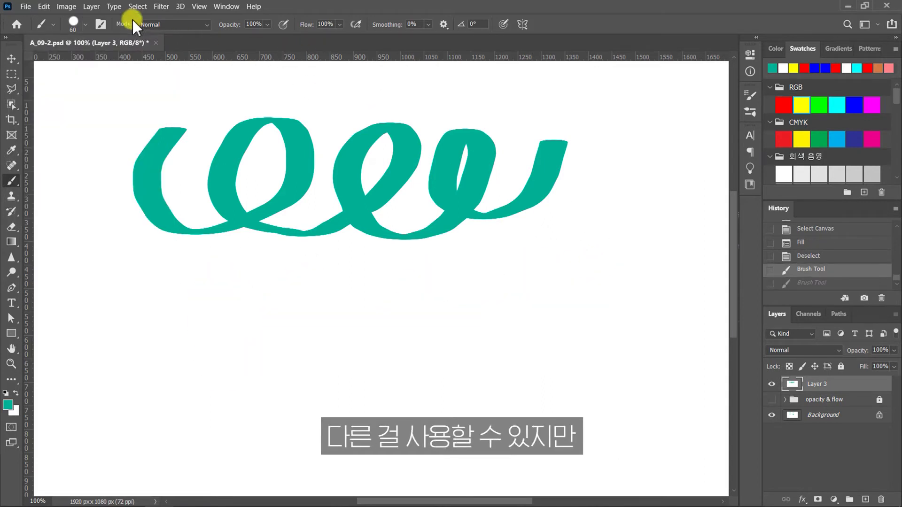
{"action": "key", "text": "ctrl+z"}
Step: Choose the saved 납작이 brush preset and paint a looping stroke across the upper canvas with it
{"action": "left_click", "coordinate": [83, 25]}
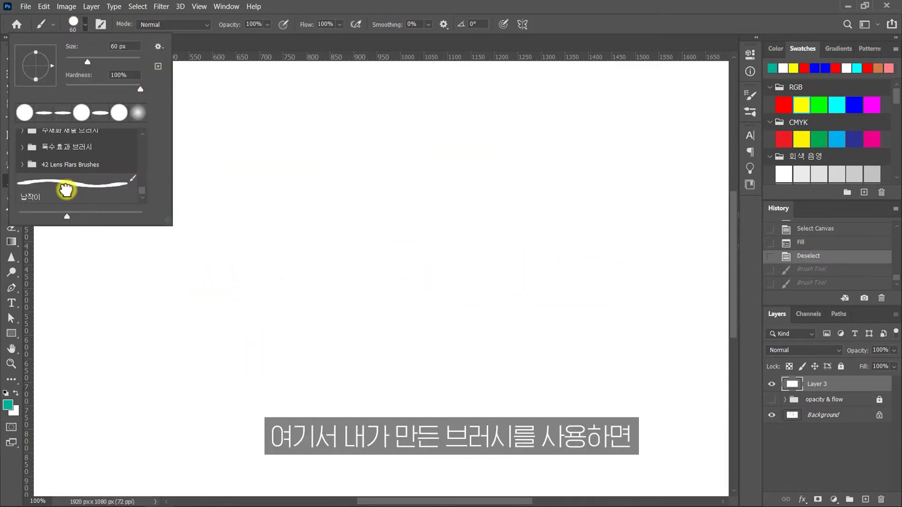
{"action": "left_click", "coordinate": [66, 191]}
{"action": "left_click", "coordinate": [230, 133]}
{"action": "mouse_move", "coordinate": [230, 133]}
{"action": "left_mouse_down"}
{"action": "mouse_move", "coordinate": [323, 148]}
{"action": "mouse_move", "coordinate": [281, 168]}
{"action": "mouse_move", "coordinate": [402, 137]}
{"action": "mouse_move", "coordinate": [410, 202]}
{"action": "mouse_move", "coordinate": [478, 141]}
{"action": "mouse_move", "coordinate": [578, 147]}
{"action": "left_mouse_up"}
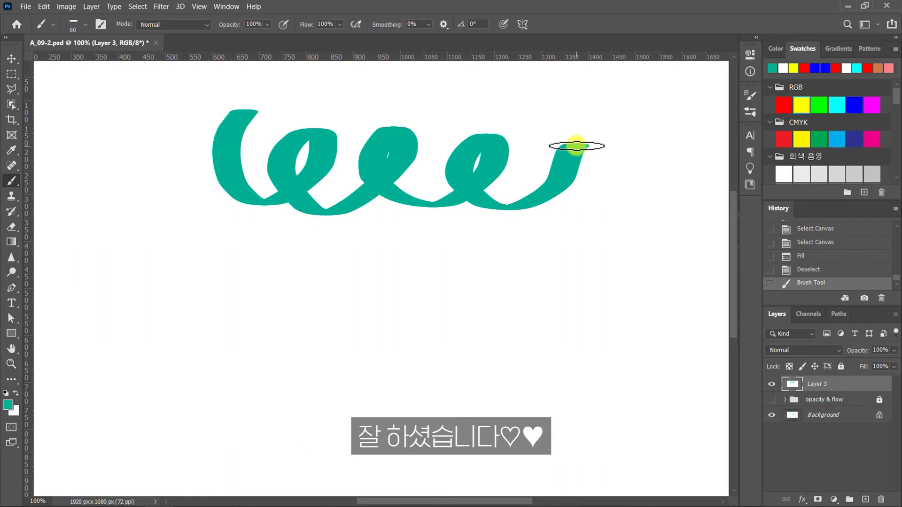
Step: Start saving another new brush from the brush preset picker instead of the brush settings, and cancel it
{"action": "key", "text": "F5"}
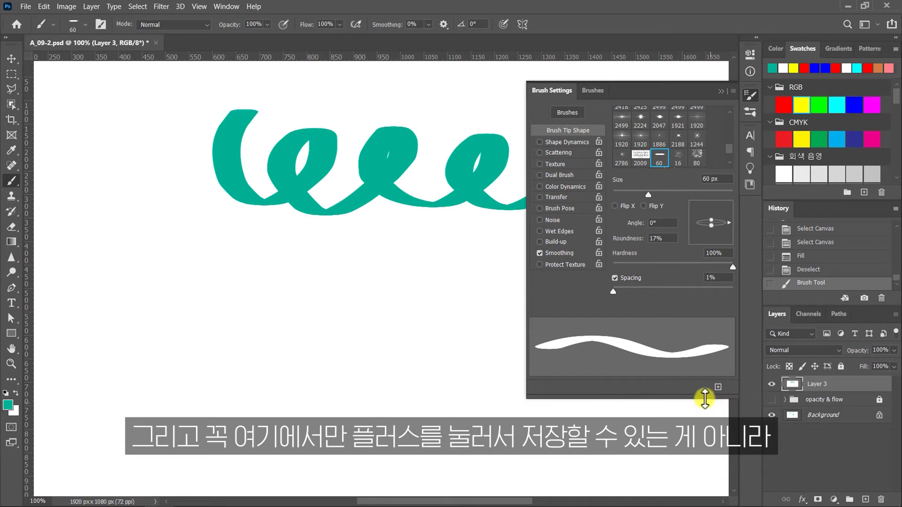
{"action": "left_click", "coordinate": [721, 91]}
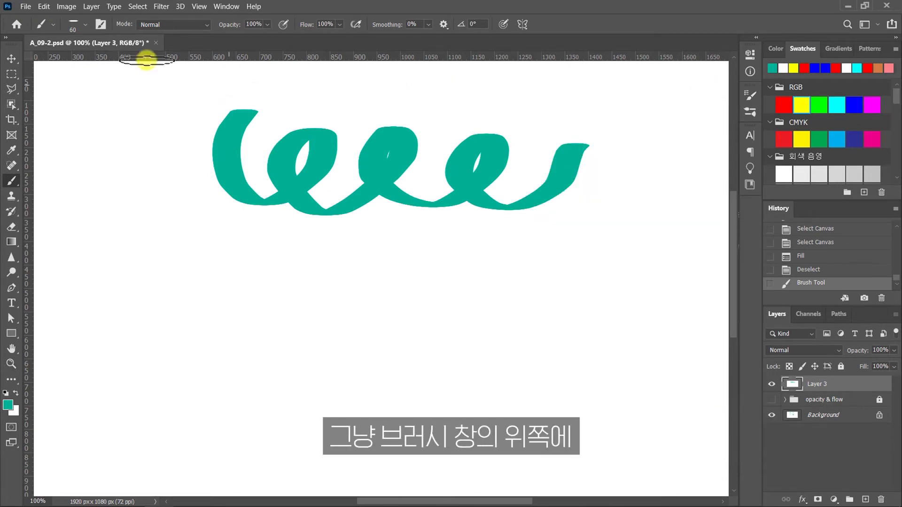
{"action": "left_click", "coordinate": [86, 24]}
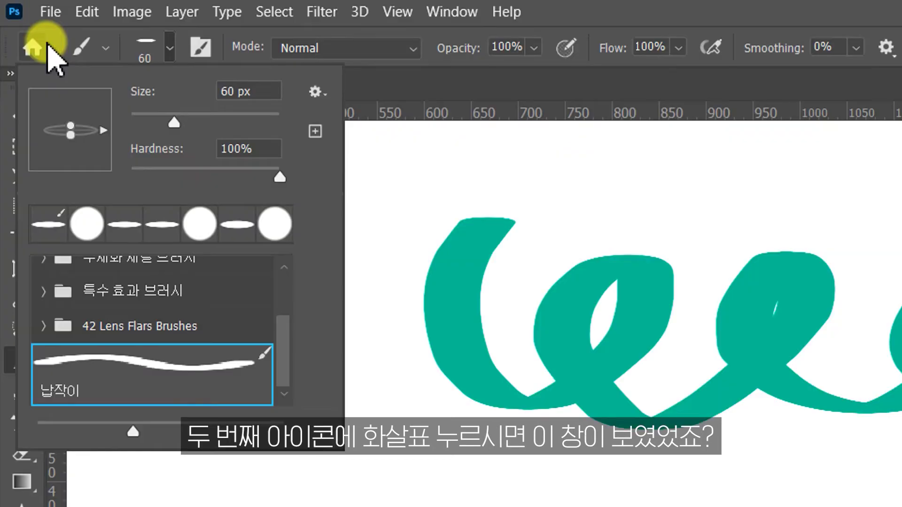
{"action": "left_click", "coordinate": [324, 139]}
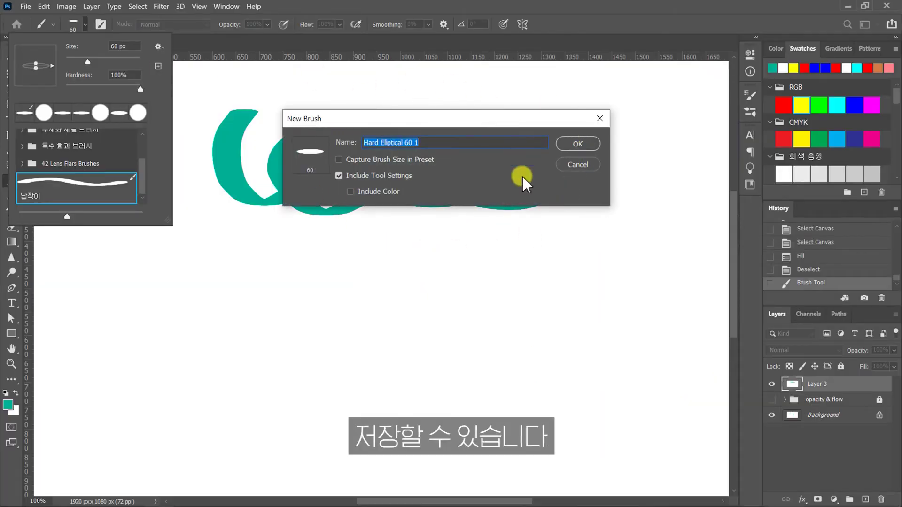
{"action": "key", "text": "Escape"}
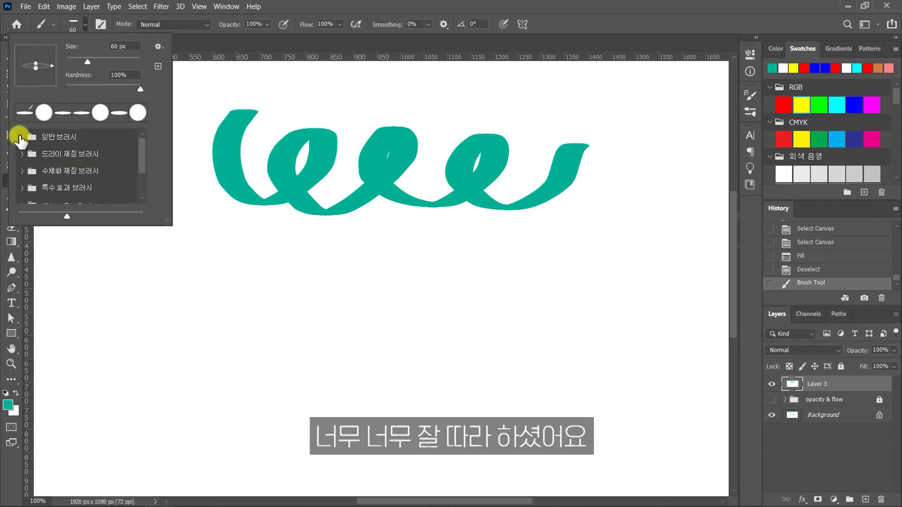
Step: Examine how the brush presets are organised in groups and where the 납작이 brush sits, and collapse the opened groups
{"action": "left_click", "coordinate": [22, 137]}
{"action": "scroll", "coordinate": [103, 175], "scroll_direction": "down", "scroll_amount": 2}
{"action": "scroll", "coordinate": [103, 178], "scroll_direction": "down", "scroll_amount": 10}
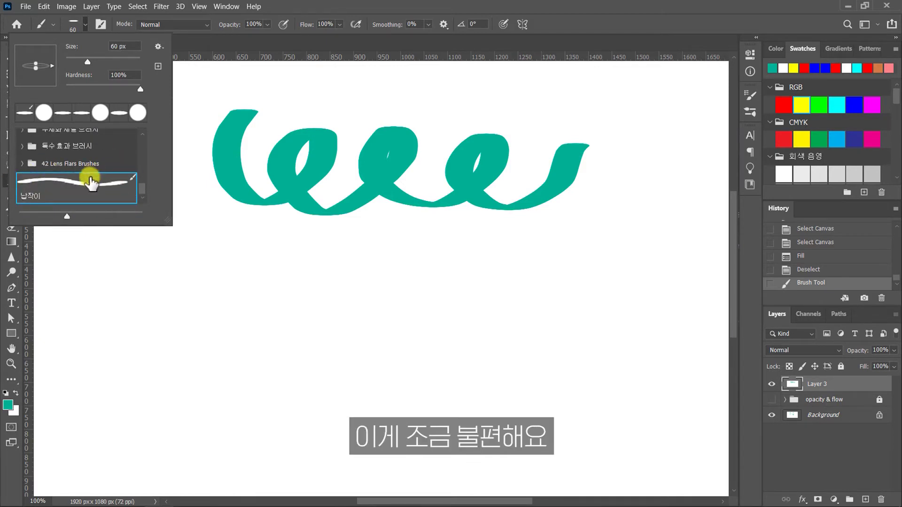
{"action": "scroll", "coordinate": [91, 178], "scroll_direction": "up", "scroll_amount": 3}
{"action": "left_click", "coordinate": [23, 169]}
{"action": "scroll", "coordinate": [29, 179], "scroll_direction": "down", "scroll_amount": 3}
{"action": "scroll", "coordinate": [29, 179], "scroll_direction": "up", "scroll_amount": 4}
{"action": "left_click", "coordinate": [22, 183]}
{"action": "scroll", "coordinate": [24, 174], "scroll_direction": "up", "scroll_amount": 5}
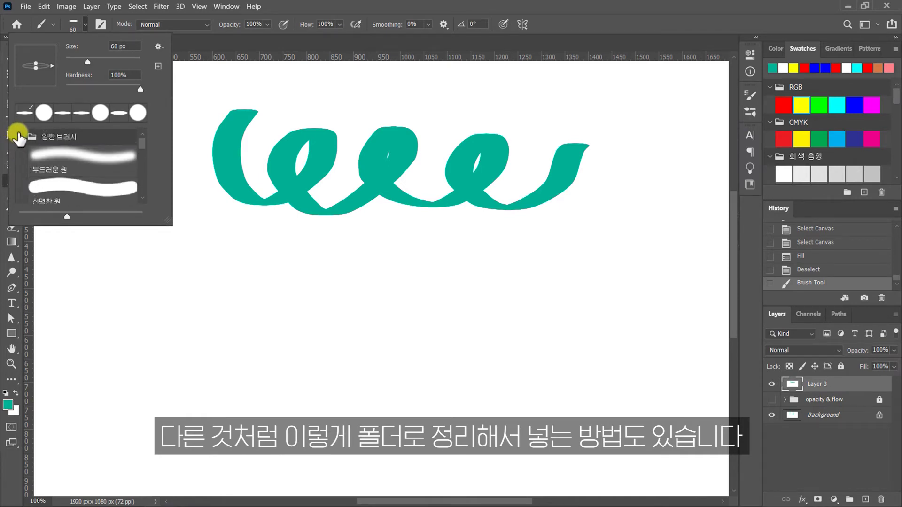
{"action": "left_click", "coordinate": [22, 137]}
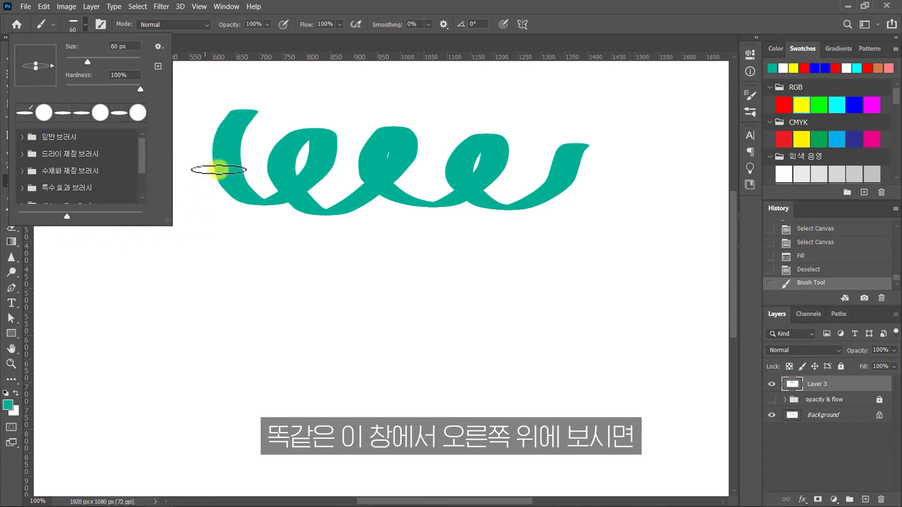
Step: Create a new brush preset group named 내가 만든 브러시
{"action": "left_click", "coordinate": [159, 47]}
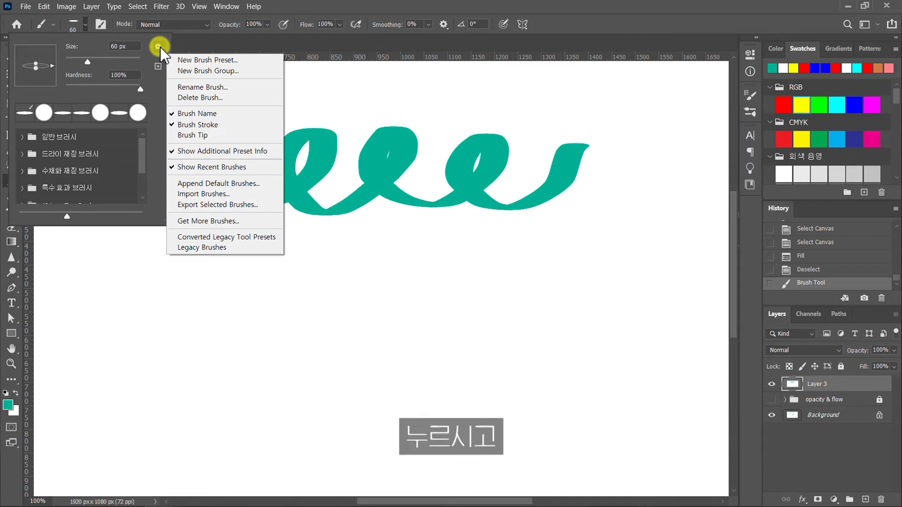
{"action": "left_click", "coordinate": [276, 72]}
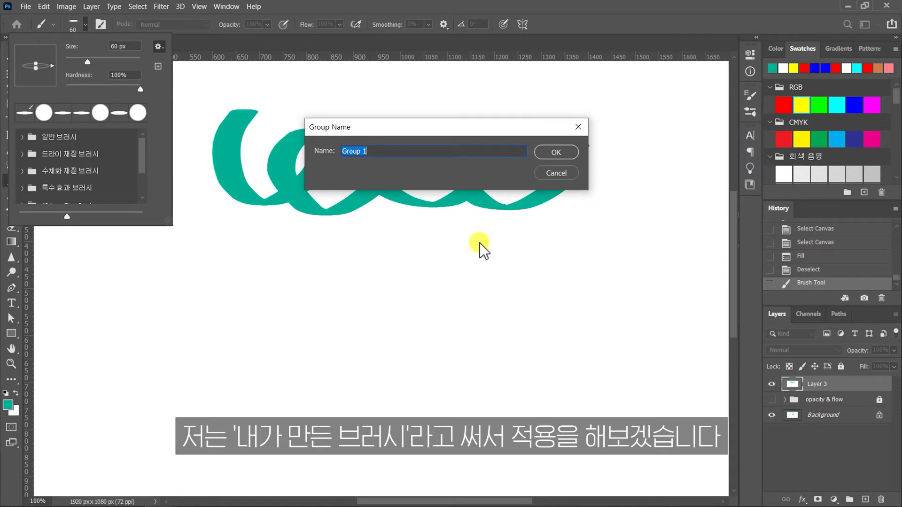
{"action": "type", "text": "내가 만든 브러시"}
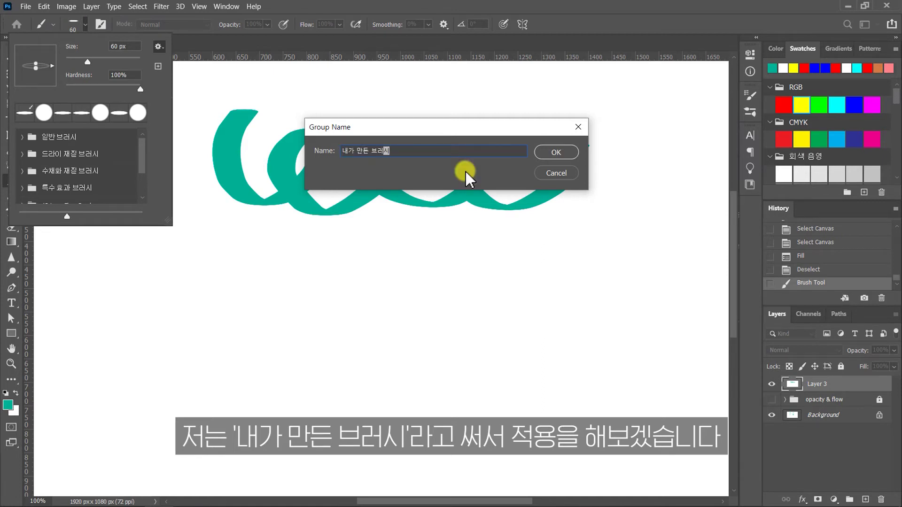
{"action": "key", "text": "Return"}
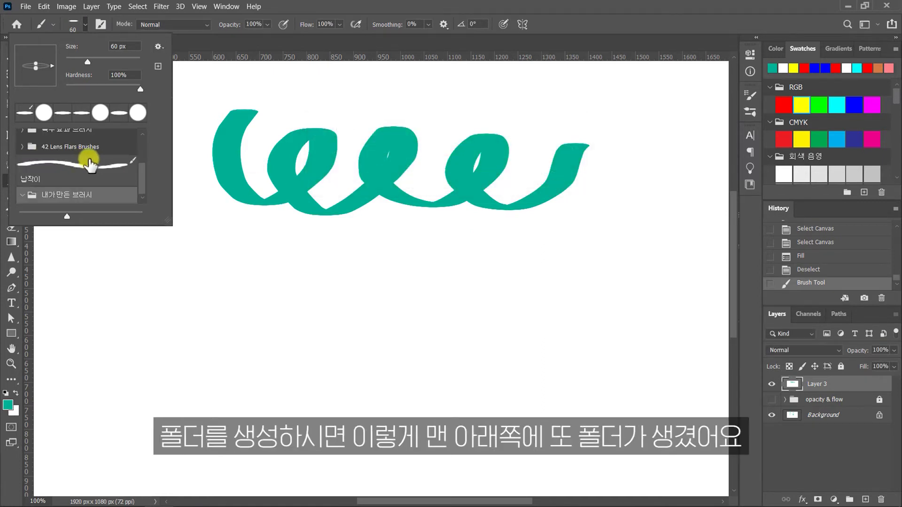
{"action": "left_click", "coordinate": [21, 196]}
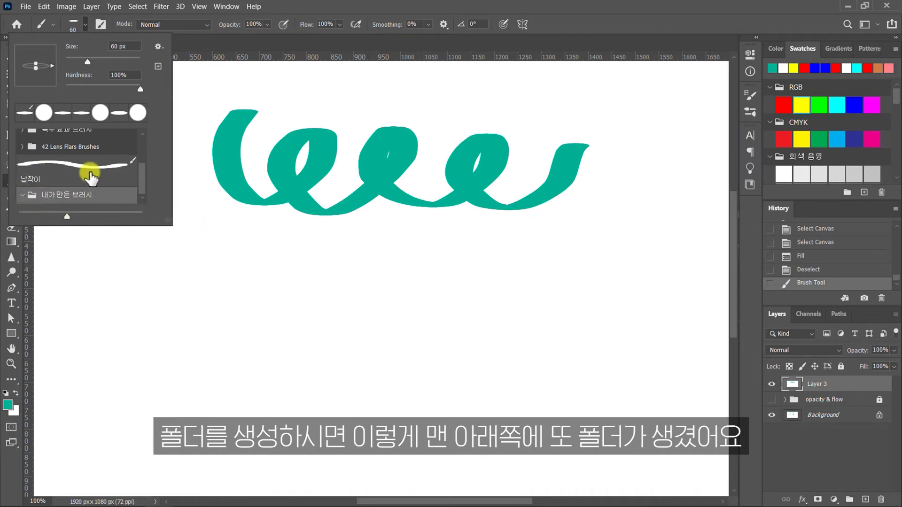
Step: Move the 납작이 brush into the 내가 만든 브러시 group, collapse the group and move it to the top of the preset list
{"action": "left_click", "coordinate": [108, 161]}
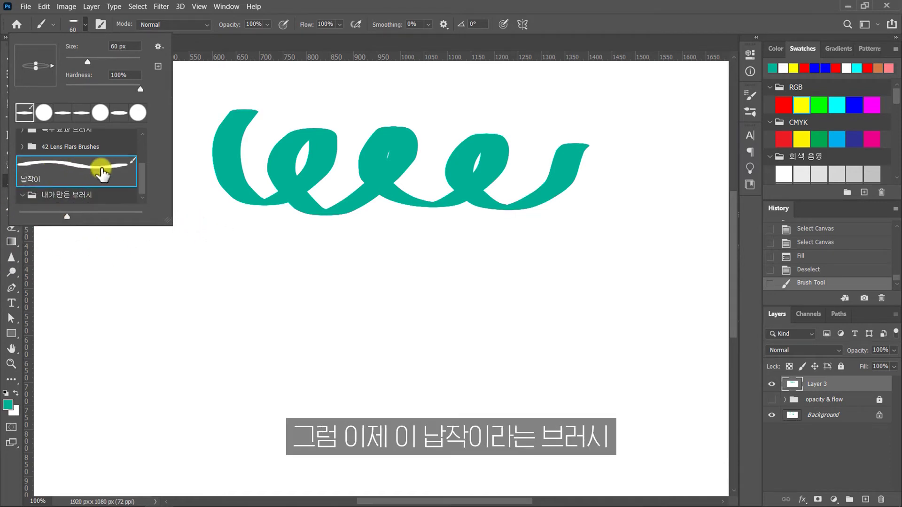
{"action": "left_click_drag", "start_coordinate": [111, 172], "coordinate": [92, 202]}
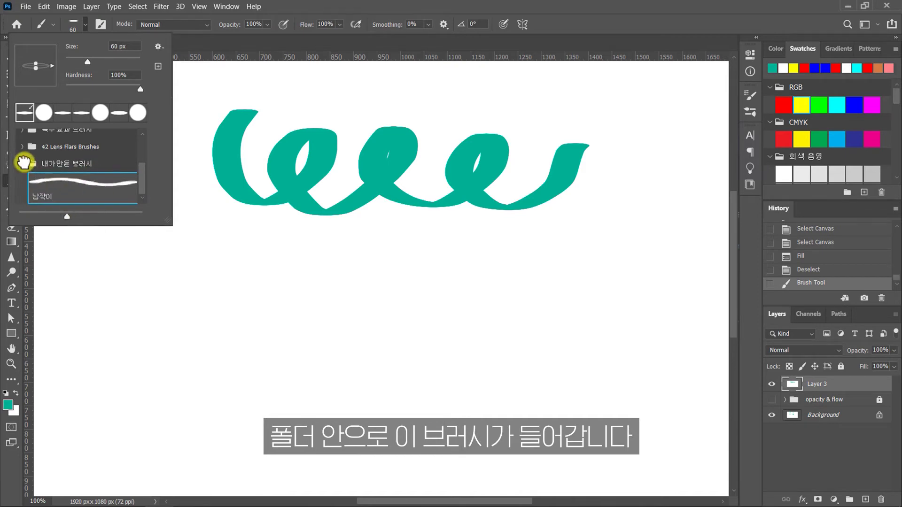
{"action": "left_click", "coordinate": [23, 163]}
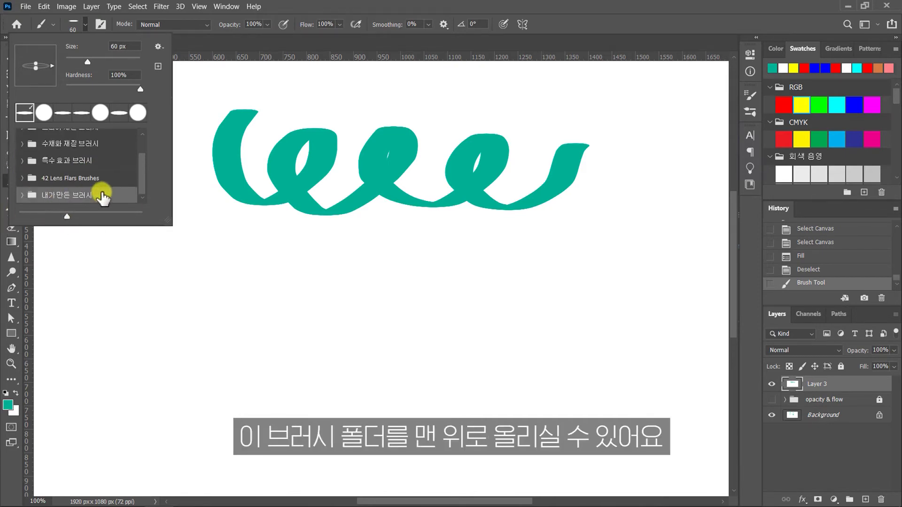
{"action": "left_click_drag", "start_coordinate": [102, 195], "coordinate": [75, 130]}
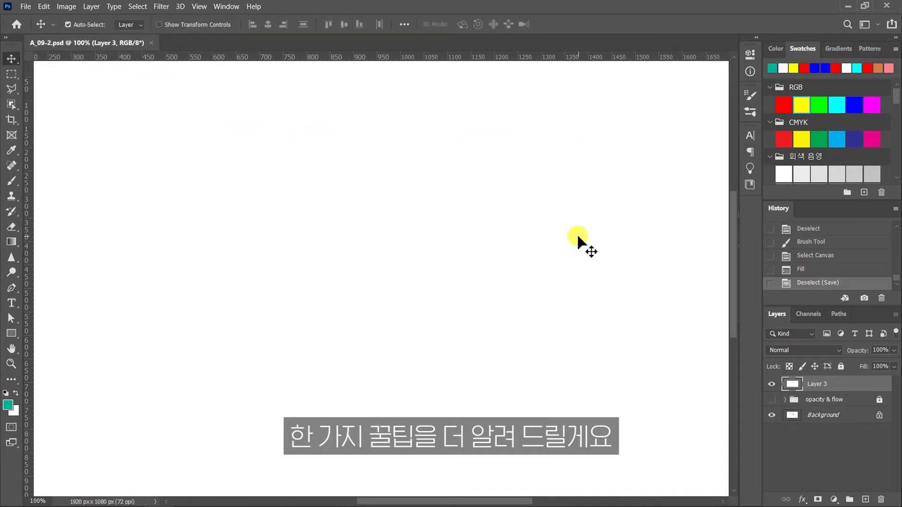
Step: Switch to the Brush tool and choose the 123 px hard round tip in the brush settings
{"action": "key", "text": "b"}
{"action": "key", "text": "F5"}
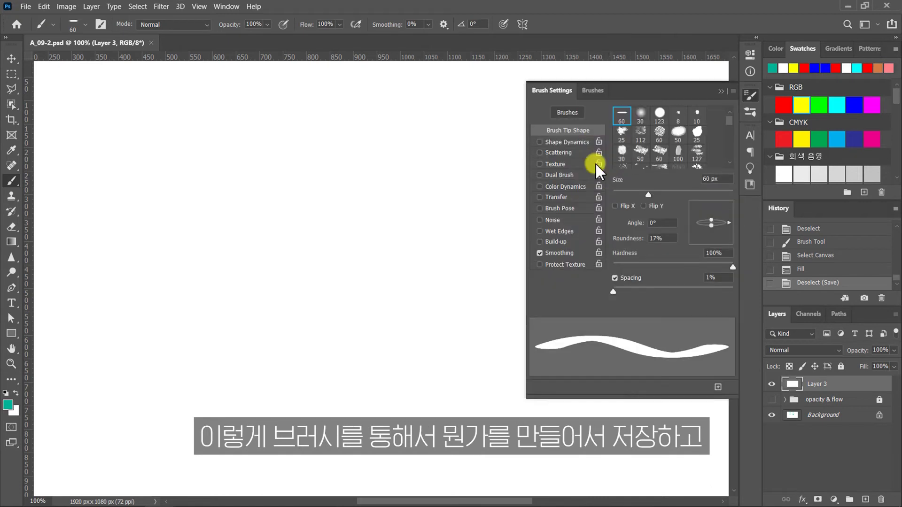
{"action": "left_click", "coordinate": [660, 118]}
{"action": "mouse_move", "coordinate": [614, 292]}
{"action": "left_mouse_down"}
{"action": "mouse_move", "coordinate": [711, 290]}
{"action": "mouse_move", "coordinate": [560, 314]}
{"action": "left_mouse_up"}
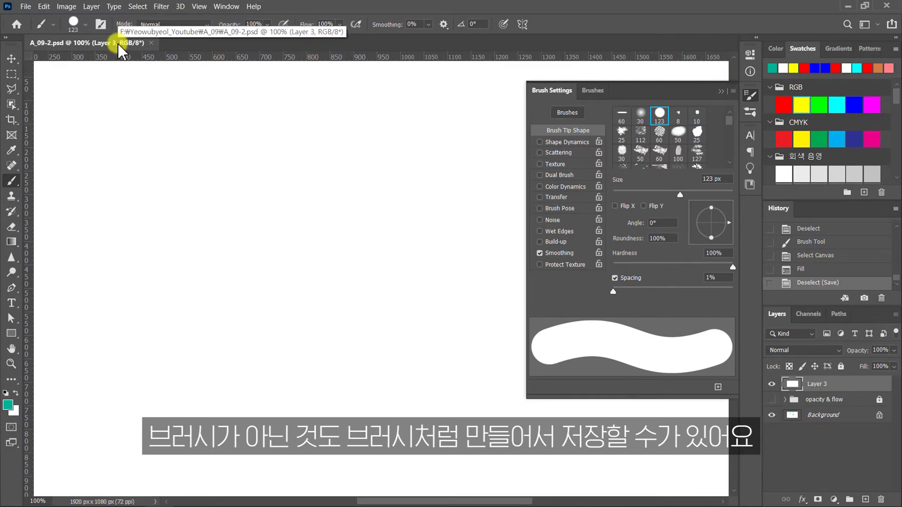
{"action": "key", "text": "F5"}
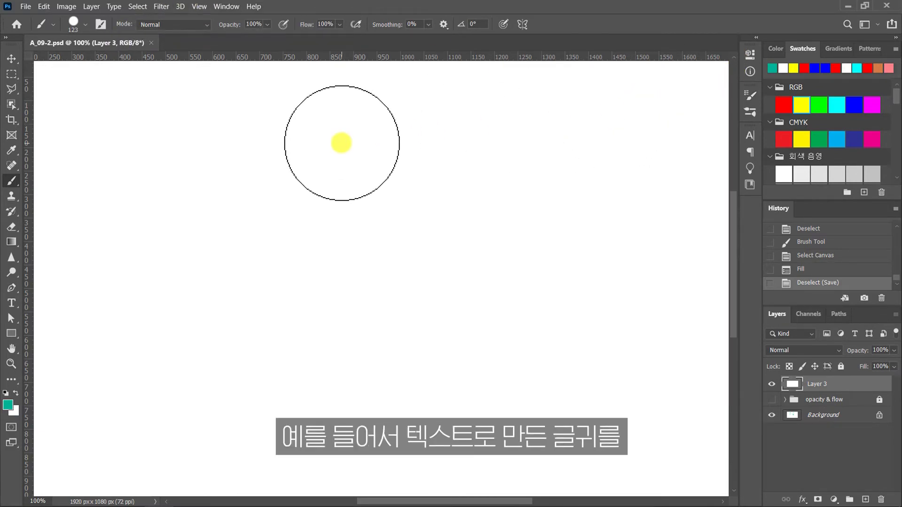
Step: Create a centred text on the upper canvas reading 디자이너 여우별 with 생애 첫 포토샵 on a second line
{"action": "key", "text": "t"}
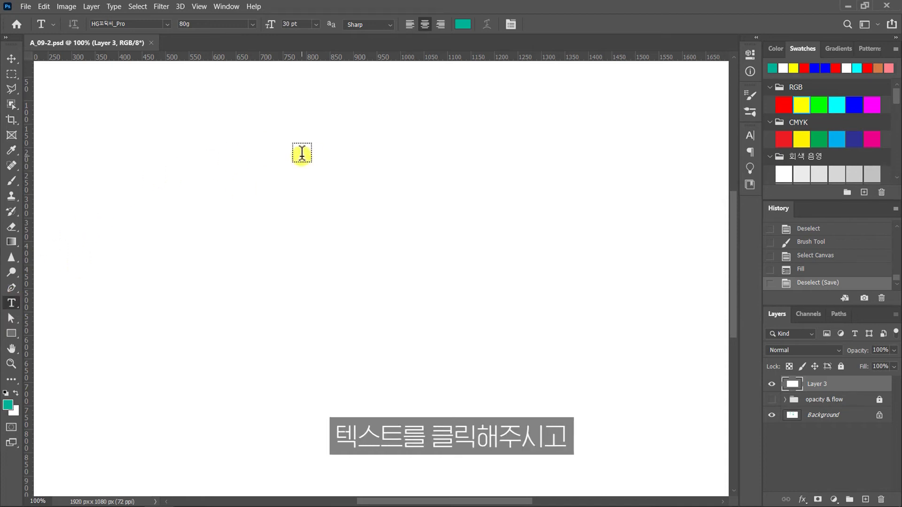
{"action": "left_click", "coordinate": [318, 164]}
{"action": "left_click", "coordinate": [751, 135]}
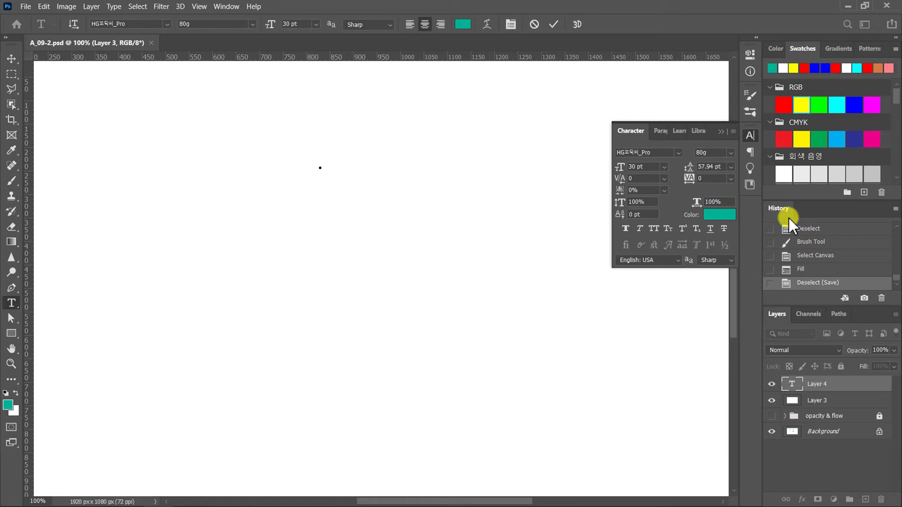
{"action": "type", "text": "디자이너 여우벼"}
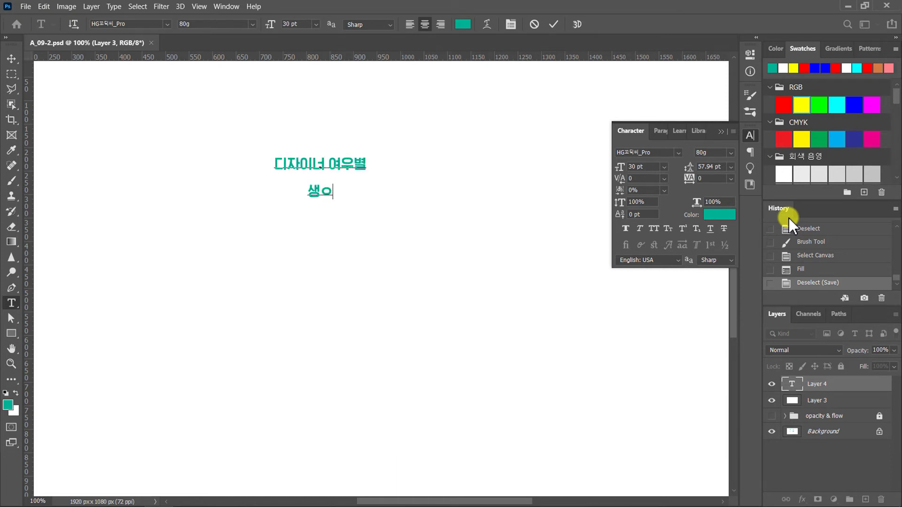
{"action": "type", "text": "포토샵"}
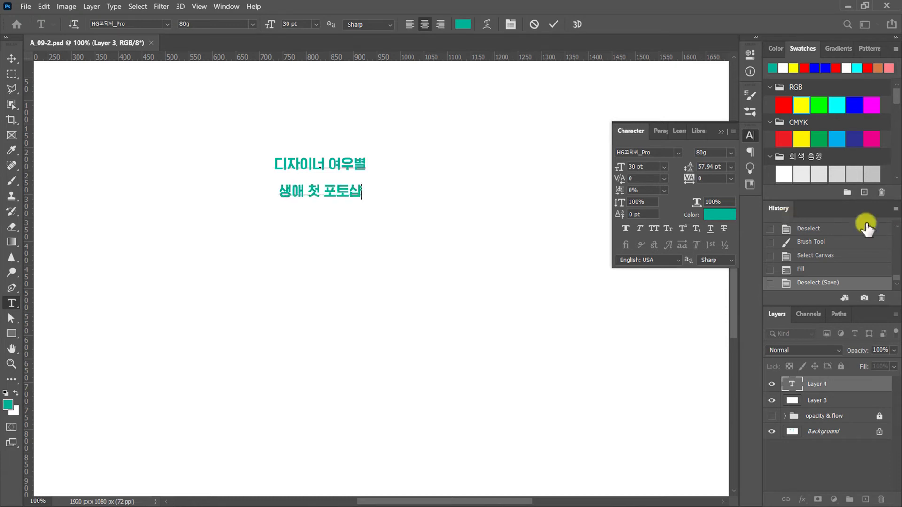
Step: Set the font size of the second line to 20 pt and the leading of the whole text to 30 pt
{"action": "triple_click", "coordinate": [344, 191]}
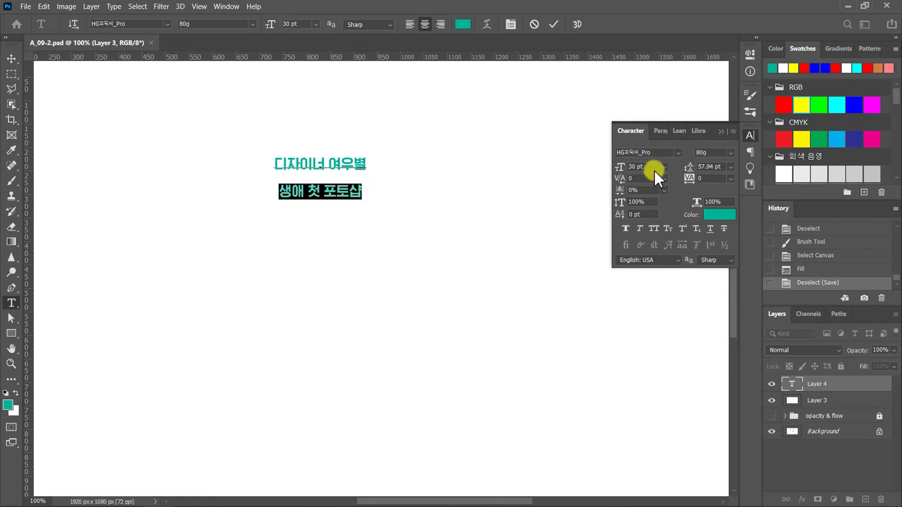
{"action": "left_click", "coordinate": [637, 167]}
{"action": "type", "text": "15"}
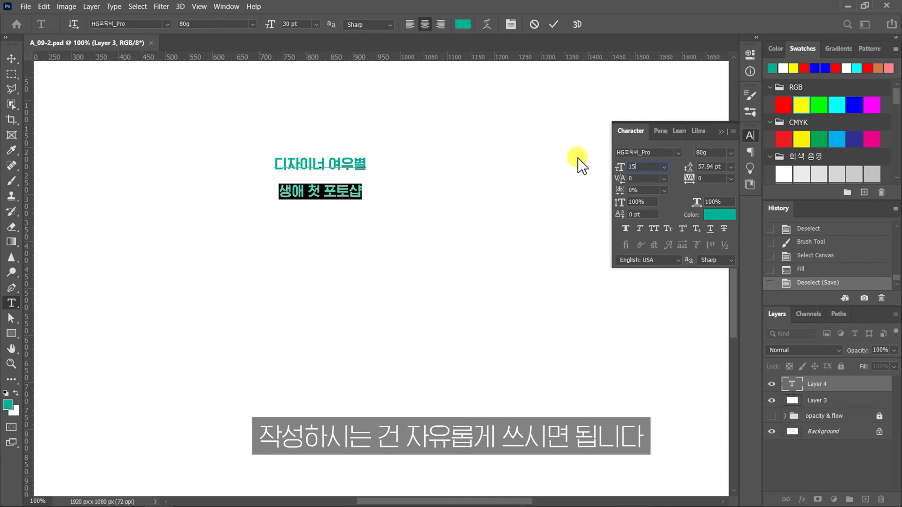
{"action": "key", "text": "Return"}
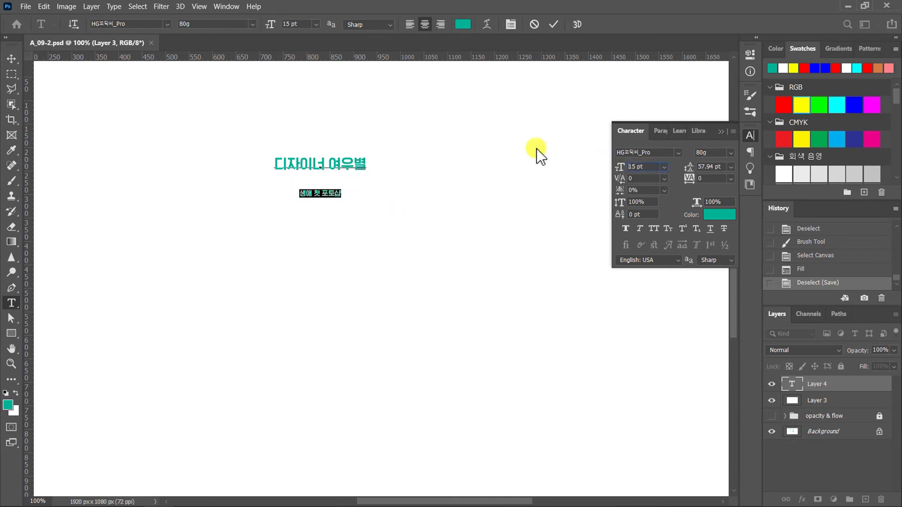
{"action": "type", "text": "20"}
{"action": "key", "text": "Return"}
{"action": "key", "text": "ctrl+a"}
{"action": "left_click", "coordinate": [705, 168]}
{"action": "type", "text": "30"}
{"action": "key", "text": "Return"}
Step: Give the second line 생애 첫 포토샵 a lighter font weight and commit the text
{"action": "left_click", "coordinate": [292, 179]}
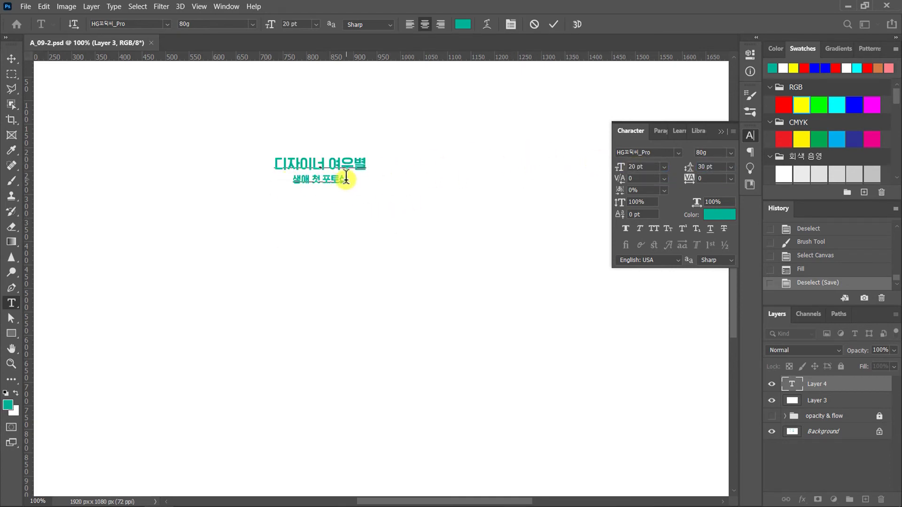
{"action": "left_click", "coordinate": [728, 153]}
{"action": "left_click", "coordinate": [717, 174]}
{"action": "key", "text": "ctrl+Return"}
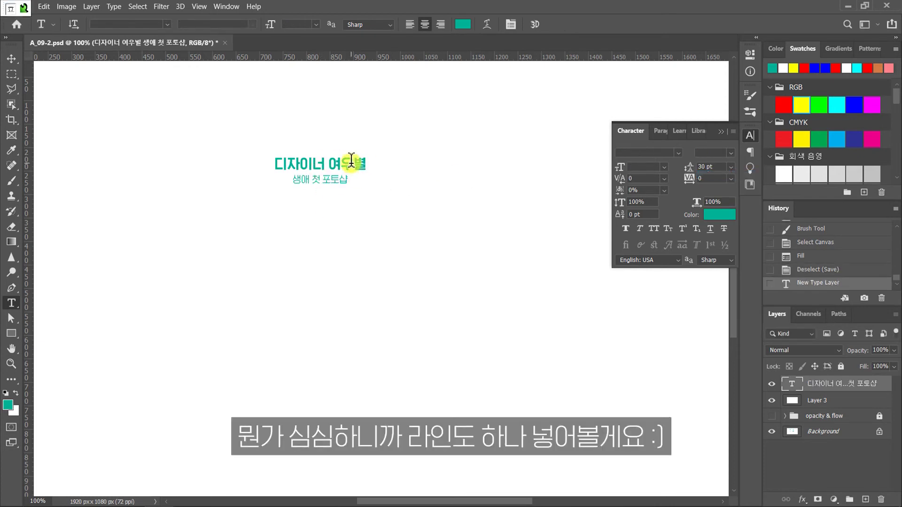
Step: Shift the text down and right, and frame it with a 239 × 105 px rectangle that has no fill and a 1 px green stroke
{"action": "key", "text": "v"}
{"action": "left_click_drag", "start_coordinate": [357, 166], "coordinate": [408, 189]}
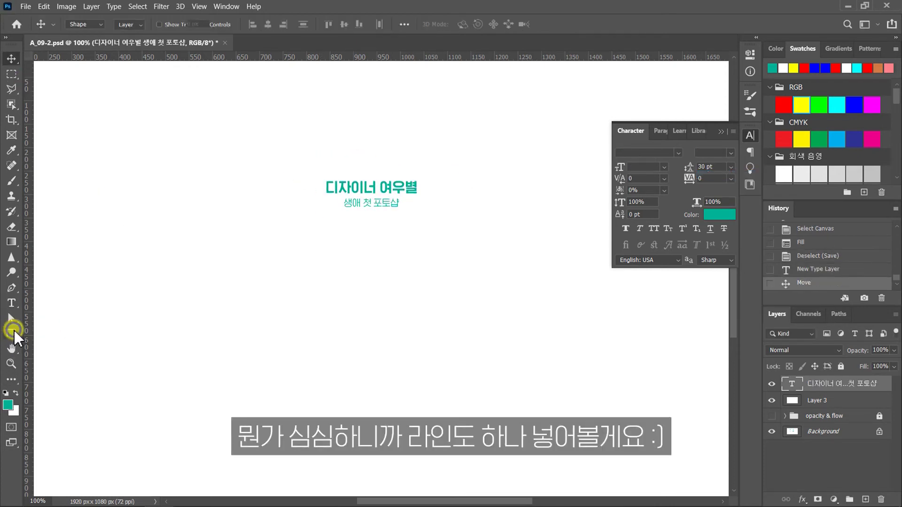
{"action": "left_click", "coordinate": [11, 333]}
{"action": "left_click_drag", "start_coordinate": [317, 167], "coordinate": [430, 217]}
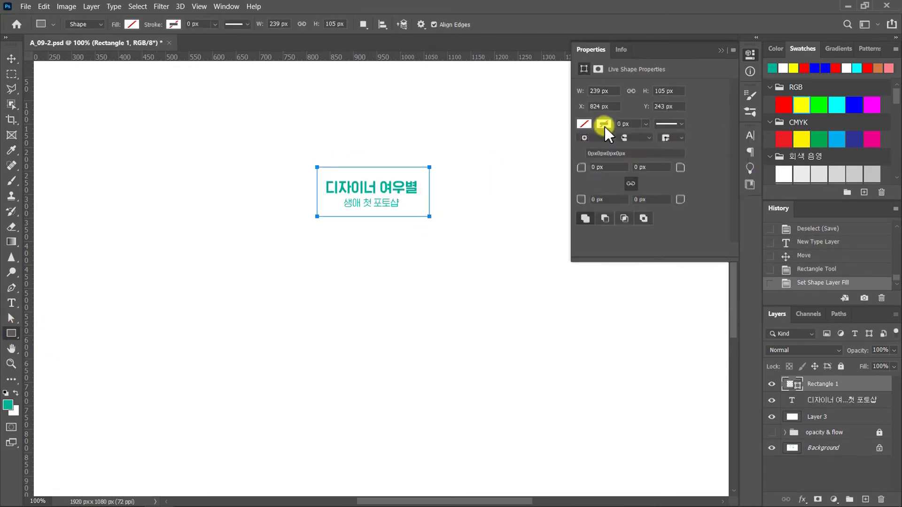
{"action": "key", "text": "v"}
{"action": "left_click", "coordinate": [520, 184]}
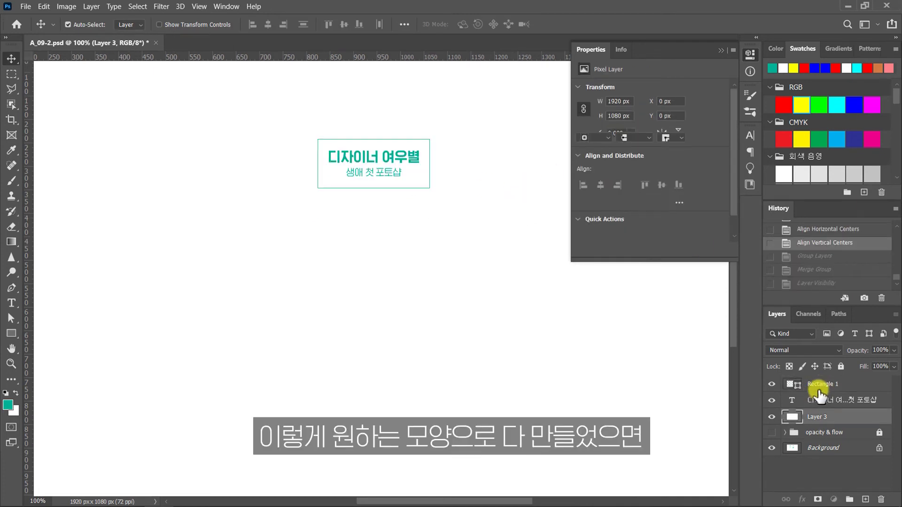
Step: Align the Rectangle 1 and text layers by their vertical and horizontal centers
{"action": "left_click", "coordinate": [820, 384]}
{"action": "left_click", "coordinate": [818, 400], "text": "ctrl"}
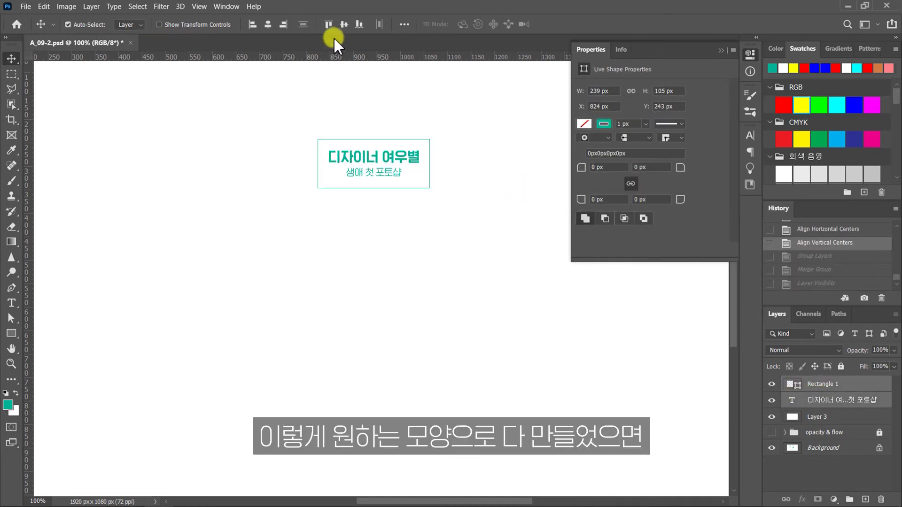
{"action": "left_click", "coordinate": [344, 24]}
{"action": "left_click", "coordinate": [268, 25]}
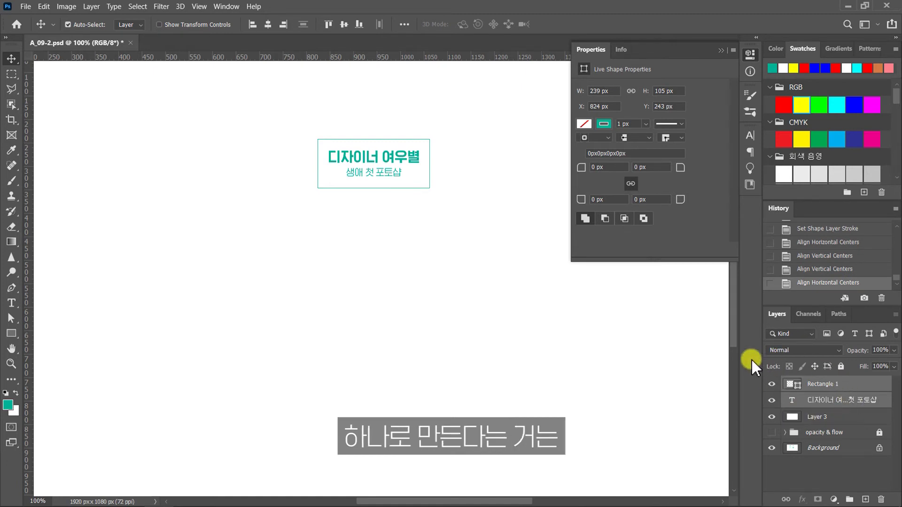
Step: Hide and show the text layer and the Rectangle 1 layer in turn to check they are separate
{"action": "left_click", "coordinate": [771, 400]}
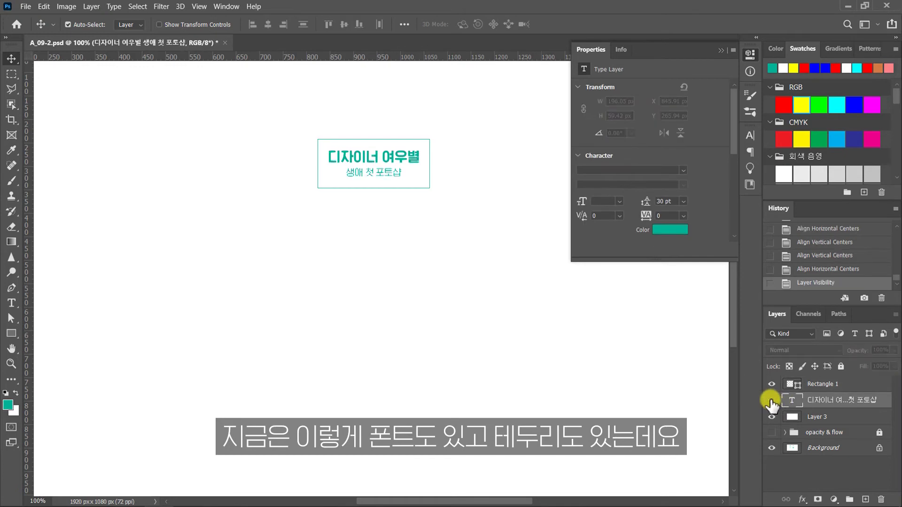
{"action": "left_click", "coordinate": [771, 401]}
{"action": "left_click", "coordinate": [772, 384]}
{"action": "left_click", "coordinate": [772, 385]}
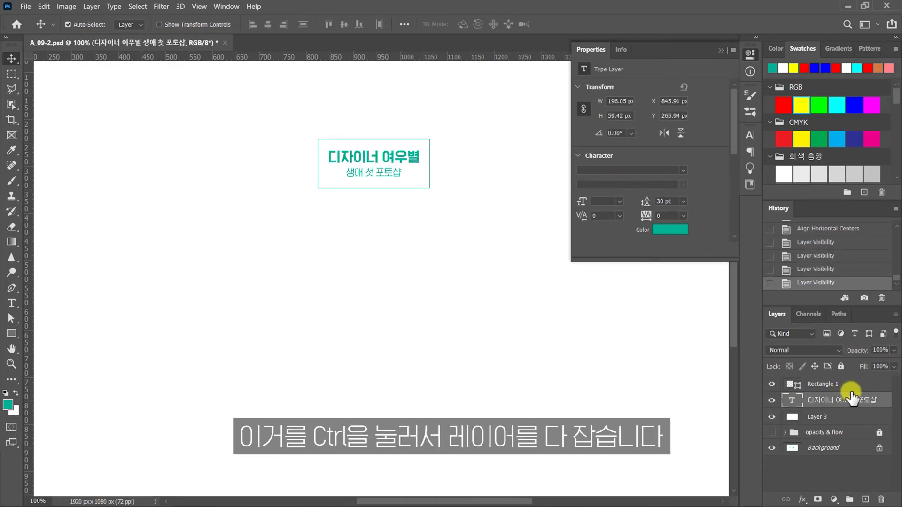
Step: Practise selecting several layers, and merge only the Rectangle 1 and text layers into one
{"action": "left_click", "coordinate": [823, 386]}
{"action": "left_click", "coordinate": [827, 400], "text": "ctrl"}
{"action": "left_click", "coordinate": [830, 417], "text": "ctrl"}
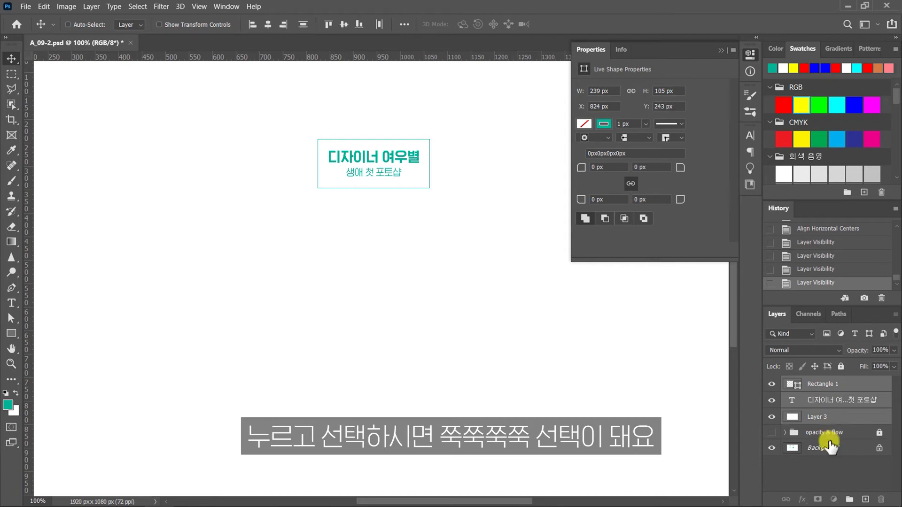
{"action": "left_click", "coordinate": [828, 436], "text": "ctrl"}
{"action": "left_click", "coordinate": [826, 417], "text": "ctrl"}
{"action": "left_click", "coordinate": [826, 433], "text": "ctrl"}
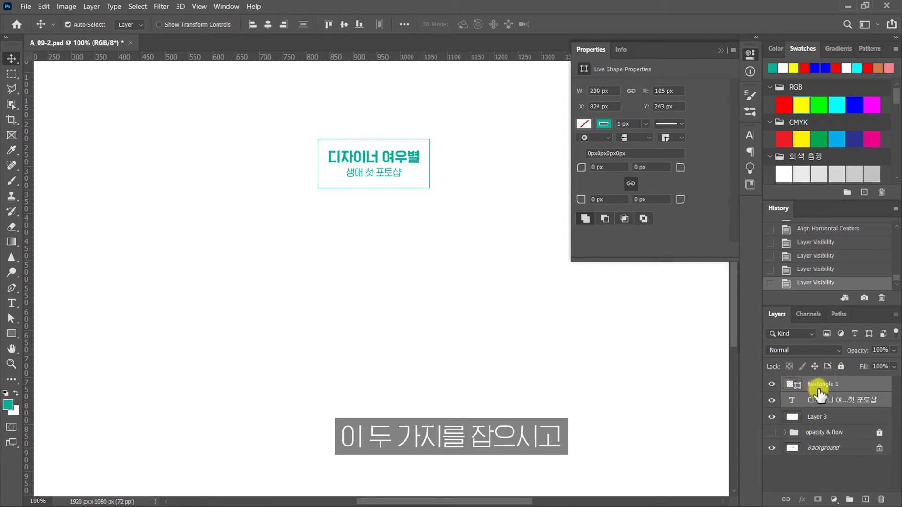
{"action": "right_click", "coordinate": [855, 388]}
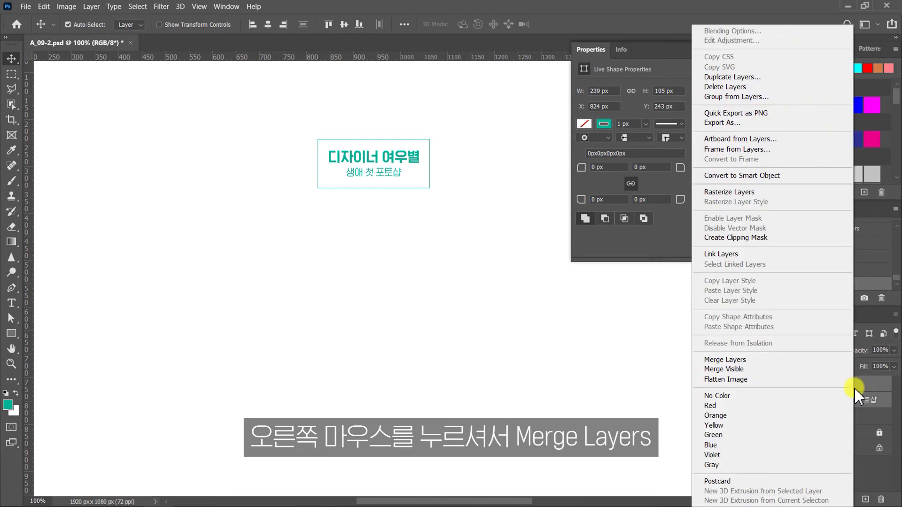
{"action": "left_click", "coordinate": [763, 360]}
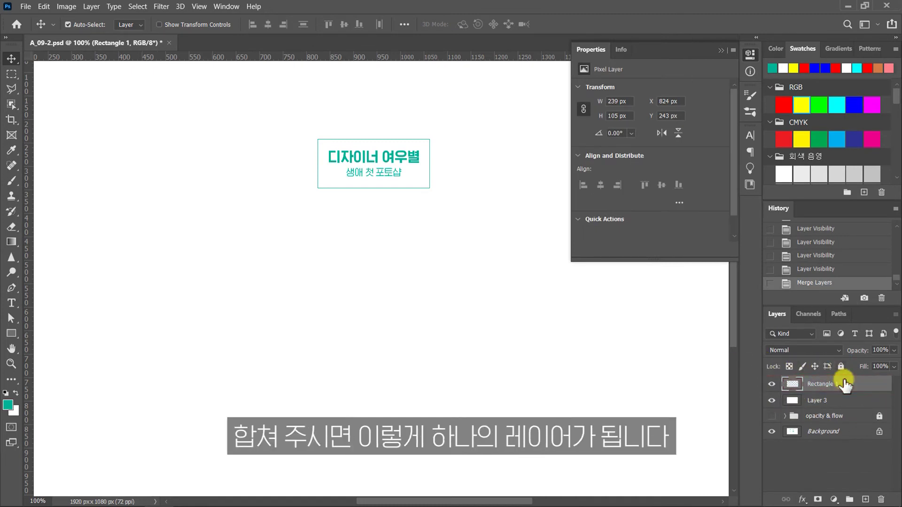
Step: Toggle the merged layer's visibility to check that text and frame act as one layer
{"action": "left_click", "coordinate": [772, 386]}
{"action": "left_click", "coordinate": [772, 386]}
{"action": "left_click", "coordinate": [772, 385]}
{"action": "left_click", "coordinate": [772, 385]}
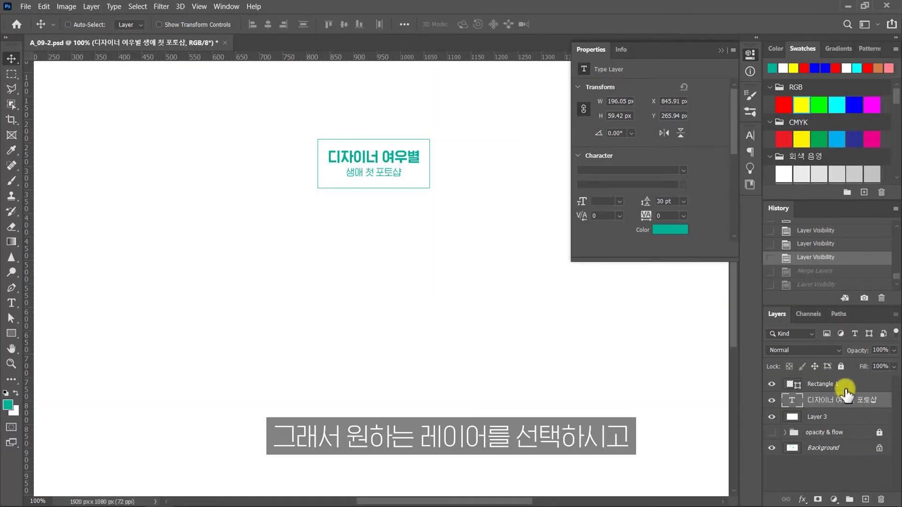
Step: Merge the selected text layer with the Rectangle 1 layer again and check the result by hiding and showing it
{"action": "left_click", "coordinate": [844, 389], "text": "shift"}
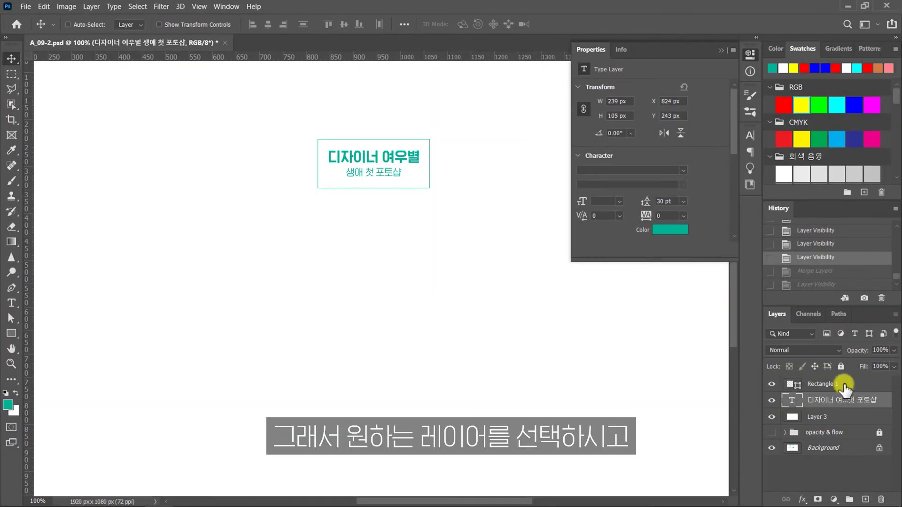
{"action": "key", "text": "ctrl+e"}
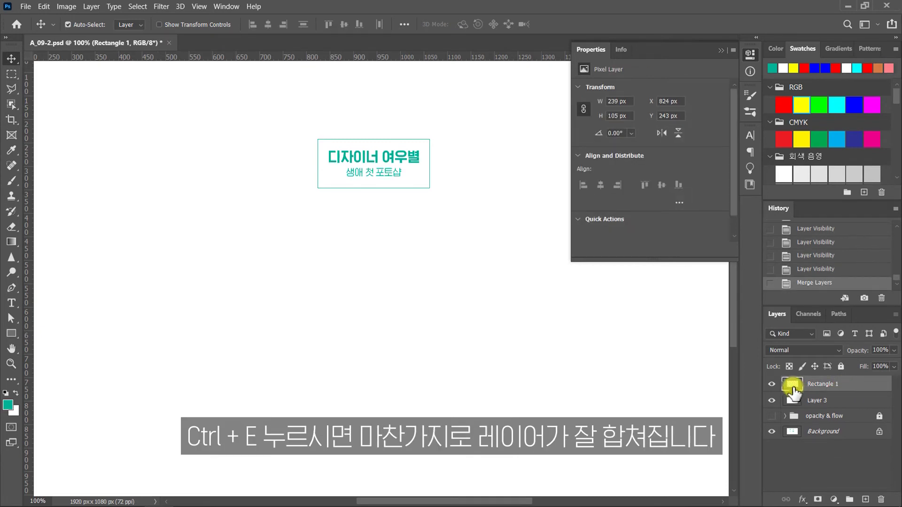
{"action": "left_click", "coordinate": [772, 386]}
{"action": "left_click", "coordinate": [772, 387]}
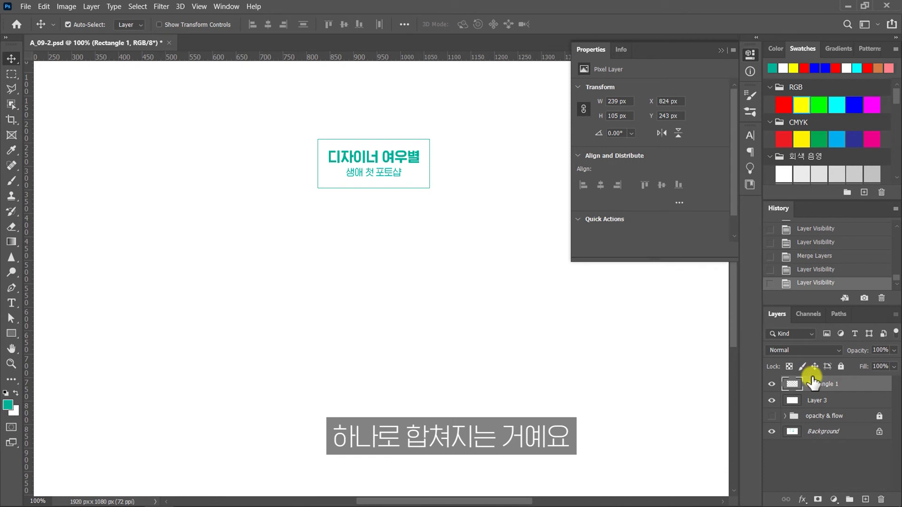
{"action": "left_click", "coordinate": [772, 386]}
{"action": "left_click", "coordinate": [772, 385]}
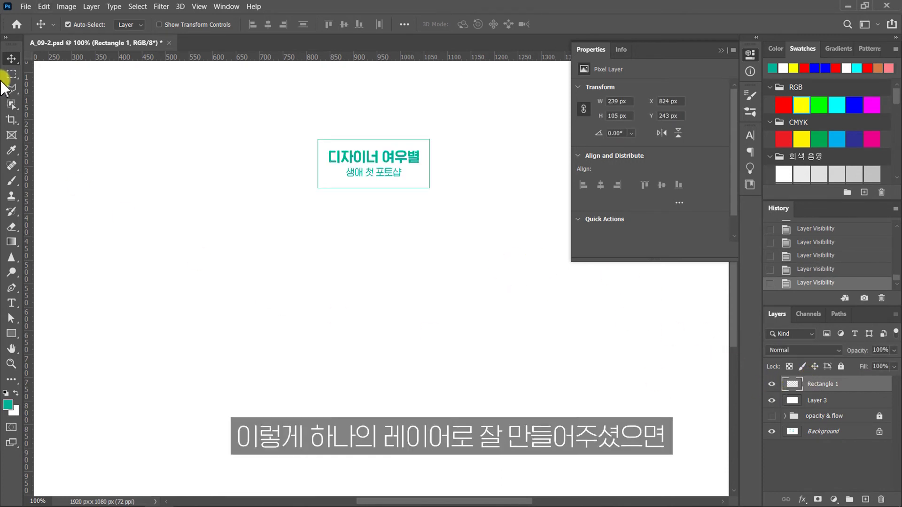
Step: Define the merged text and frame as a new brush preset named 워터마크
{"action": "left_click", "coordinate": [45, 7]}
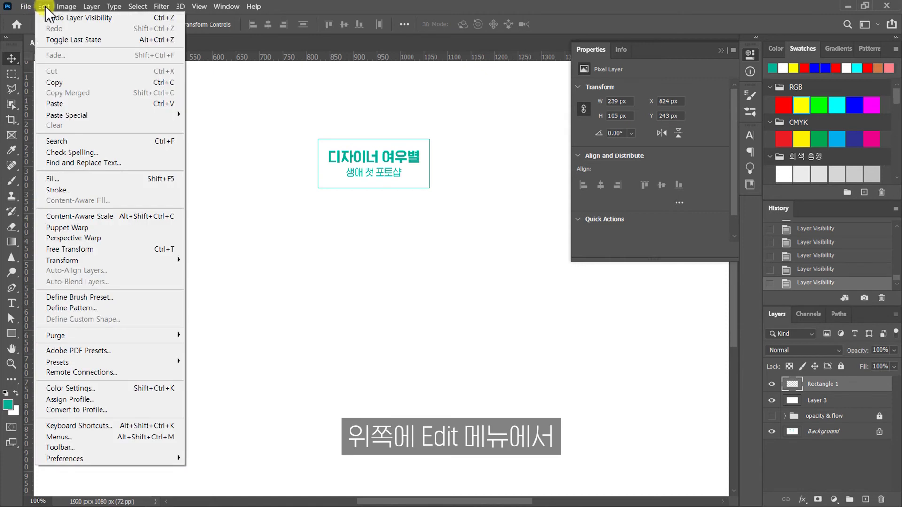
{"action": "left_click", "coordinate": [178, 297]}
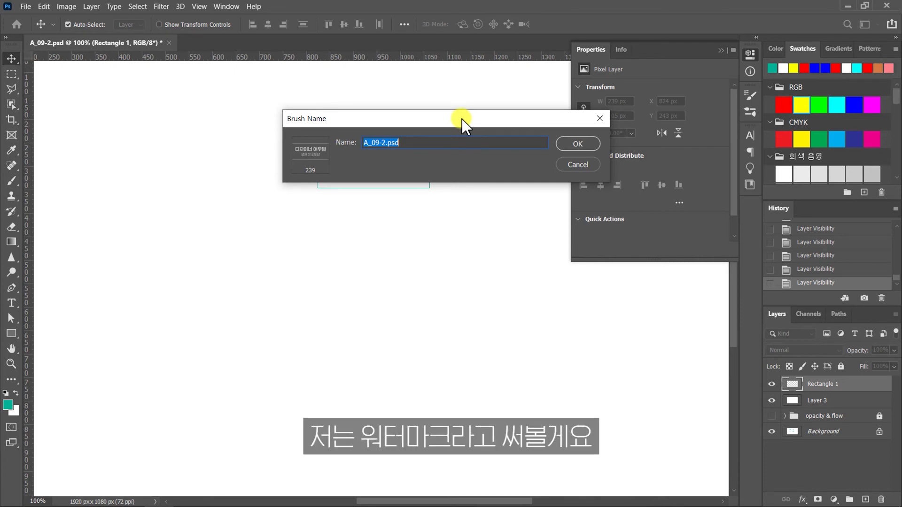
{"action": "key", "text": "BackSpace"}
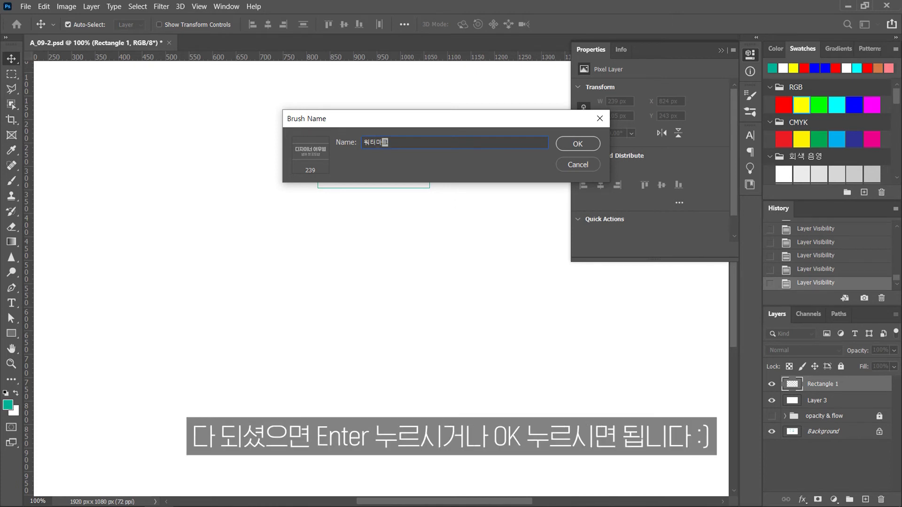
{"action": "key", "text": "Return"}
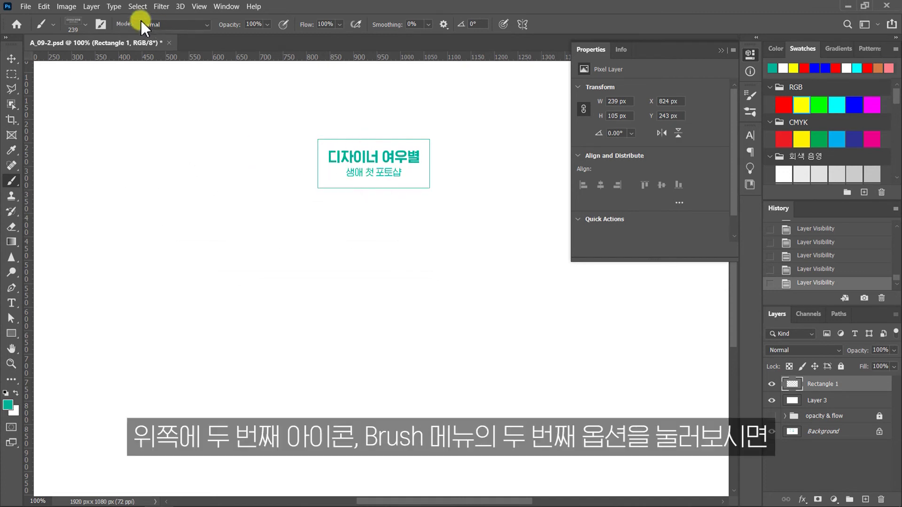
Step: Find the 워터마크 preset at the end of the brush list and select it for painting
{"action": "left_click", "coordinate": [86, 24]}
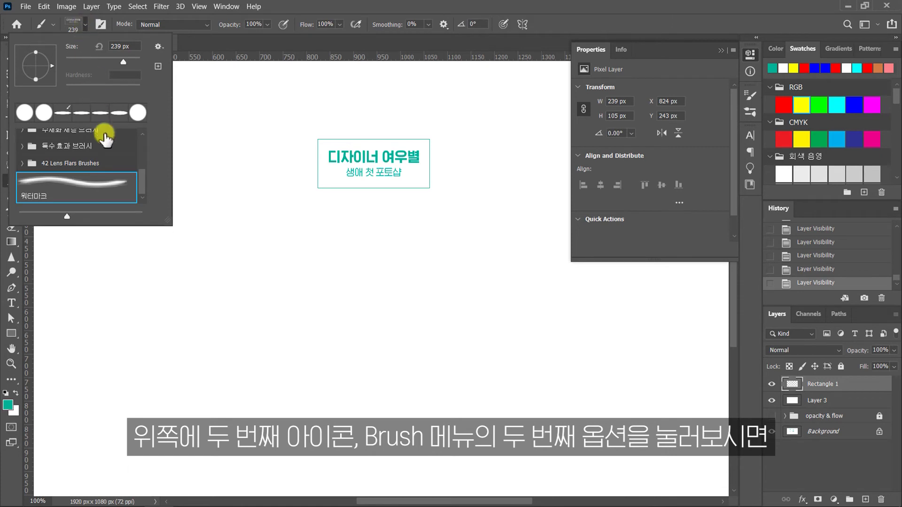
{"action": "scroll", "coordinate": [144, 153], "scroll_direction": "up", "scroll_amount": 5}
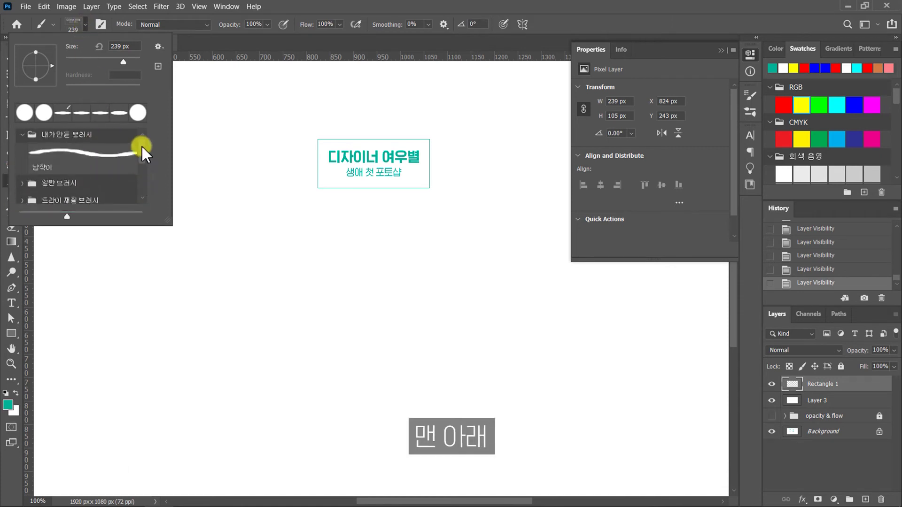
{"action": "scroll", "coordinate": [142, 155], "scroll_direction": "down", "scroll_amount": 5}
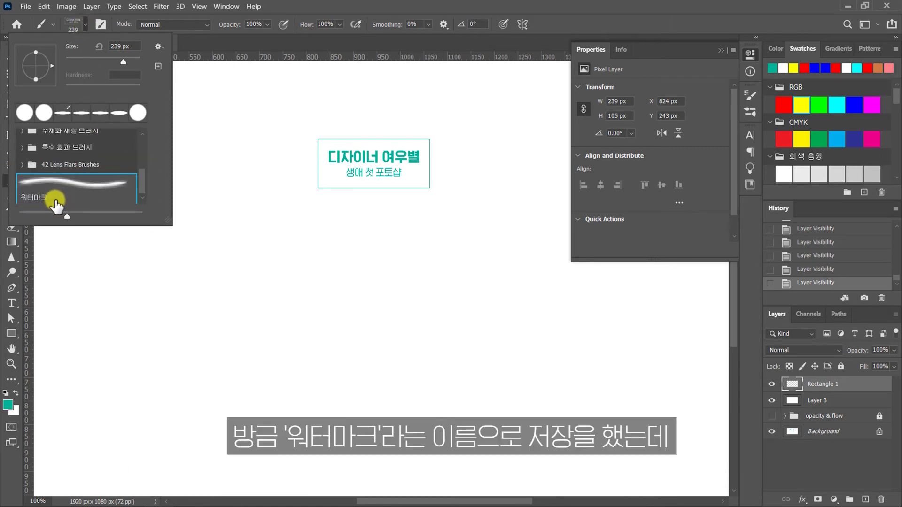
{"action": "left_click", "coordinate": [56, 201]}
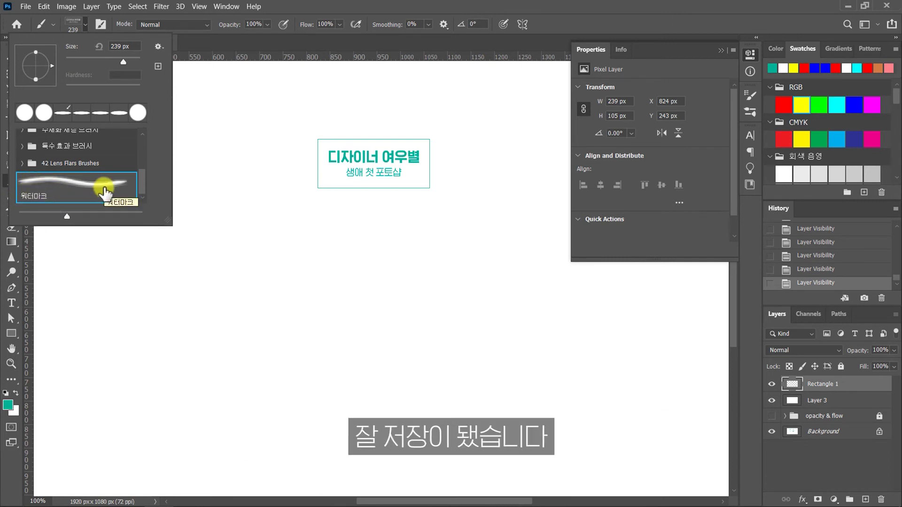
{"action": "left_click", "coordinate": [81, 27]}
{"action": "left_click", "coordinate": [155, 161]}
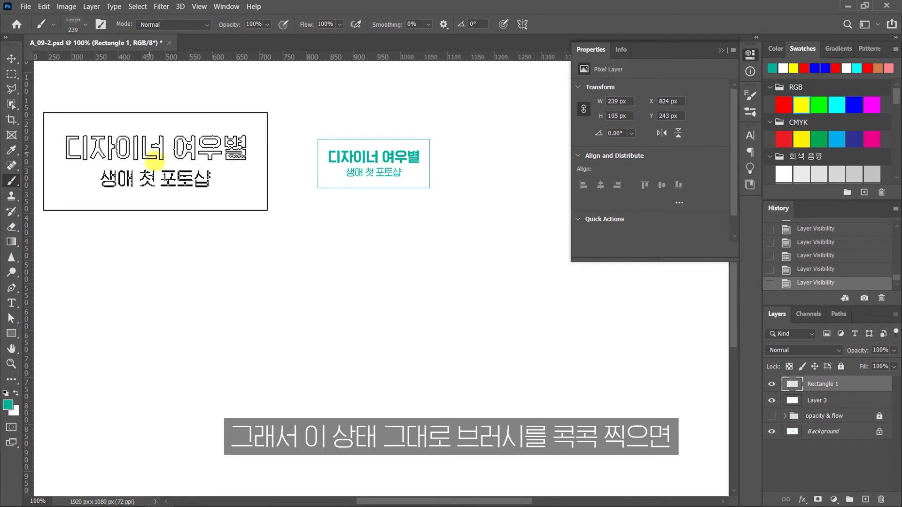
Step: Stamp the watermark brush repeatedly in teal, in three columns around the original framed text
{"action": "left_click", "coordinate": [169, 115]}
{"action": "left_click", "coordinate": [170, 181]}
{"action": "left_click", "coordinate": [171, 249]}
{"action": "left_click", "coordinate": [168, 314]}
{"action": "left_click", "coordinate": [167, 380]}
{"action": "left_click", "coordinate": [306, 382]}
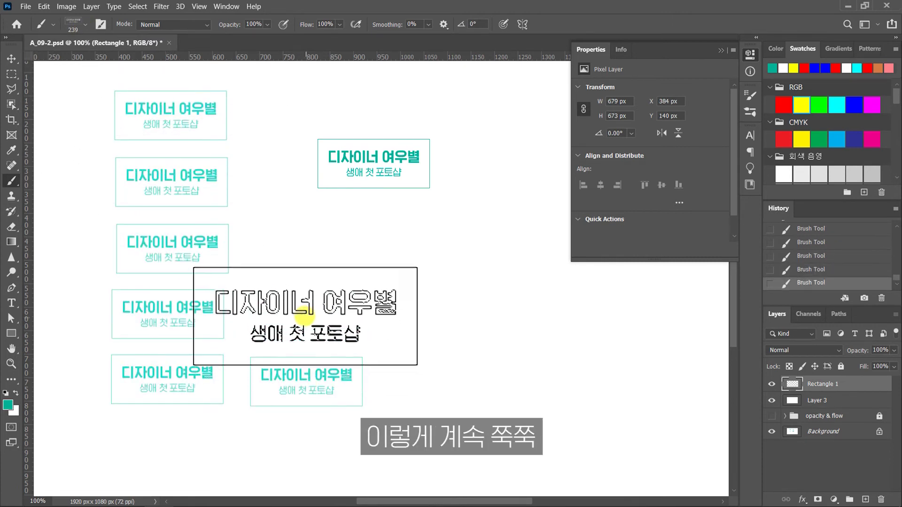
{"action": "left_click", "coordinate": [310, 314]}
{"action": "left_click", "coordinate": [306, 242]}
{"action": "left_click", "coordinate": [445, 238]}
{"action": "left_click", "coordinate": [455, 307]}
{"action": "left_click", "coordinate": [456, 374]}
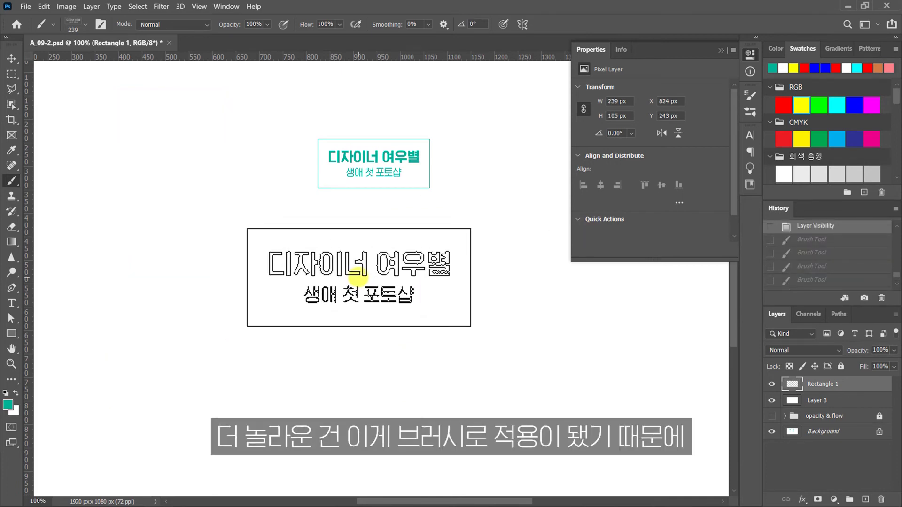
Step: Change the foreground colour to magenta and stamp the watermark in a column left of the original
{"action": "left_click", "coordinate": [7, 404]}
{"action": "left_click_drag", "start_coordinate": [709, 261], "coordinate": [729, 176]}
{"action": "left_click", "coordinate": [716, 219]}
{"action": "left_click", "coordinate": [662, 226]}
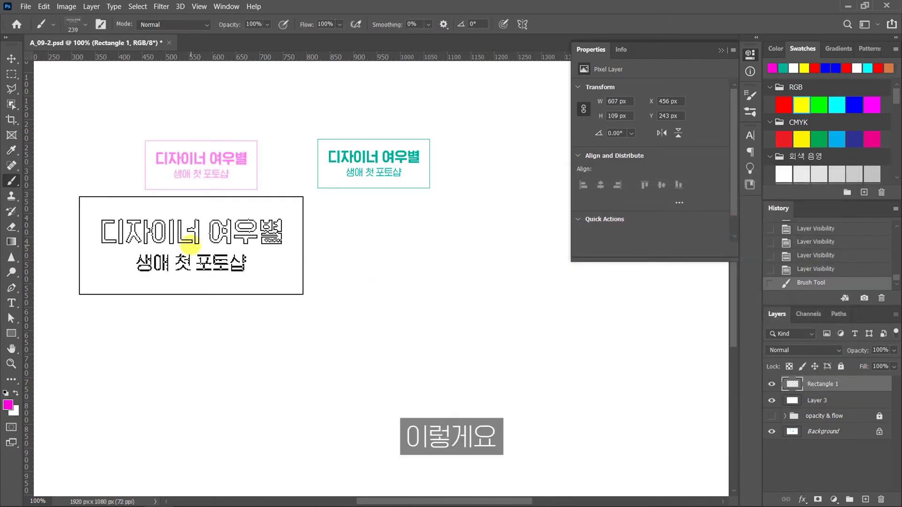
{"action": "left_click", "coordinate": [195, 242]}
{"action": "left_click", "coordinate": [196, 326]}
Step: Stamp one red watermark below the original and another in CMYK cyan beneath it, using the swatch colours
{"action": "left_click", "coordinate": [784, 104]}
{"action": "left_click", "coordinate": [346, 241]}
{"action": "left_click", "coordinate": [820, 141]}
{"action": "left_click", "coordinate": [837, 139]}
{"action": "left_click", "coordinate": [350, 314]}
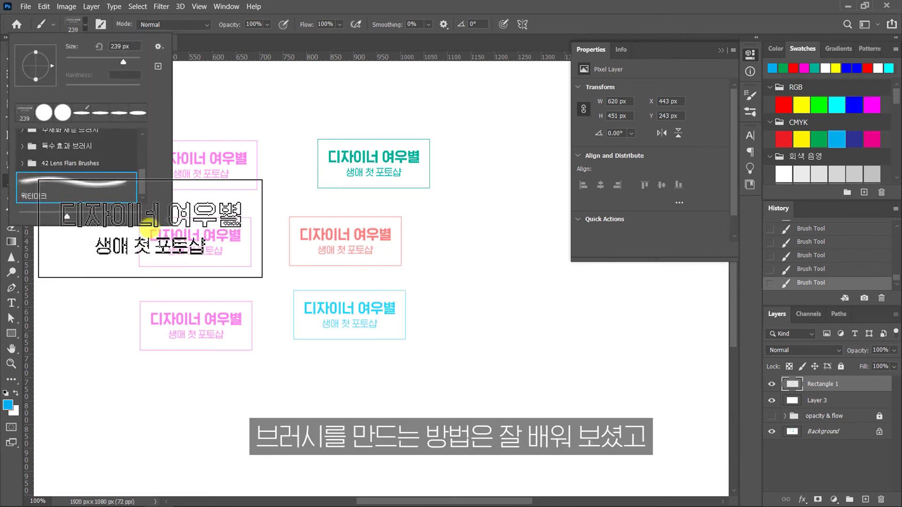
Step: Delete the 워터마크 brush preset and check the brush list for its removal
{"action": "scroll", "coordinate": [118, 178], "scroll_direction": "up", "scroll_amount": 4}
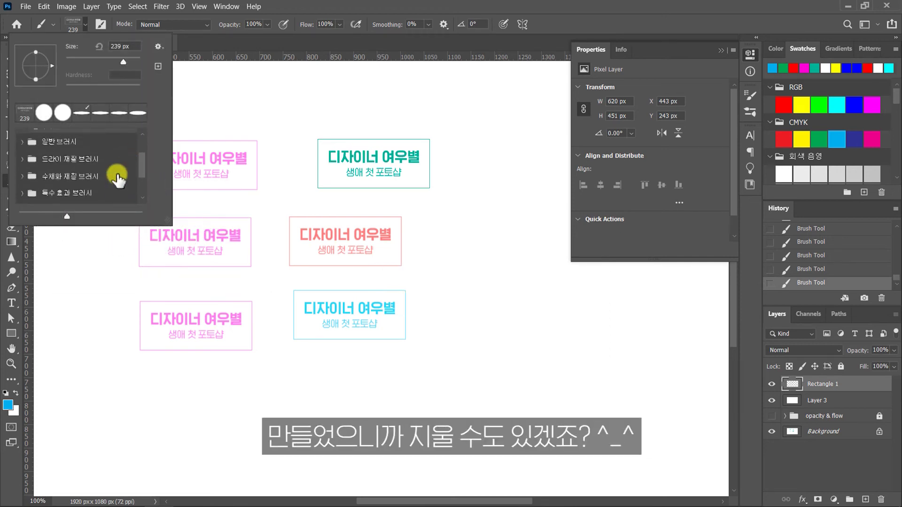
{"action": "scroll", "coordinate": [118, 178], "scroll_direction": "down", "scroll_amount": 3}
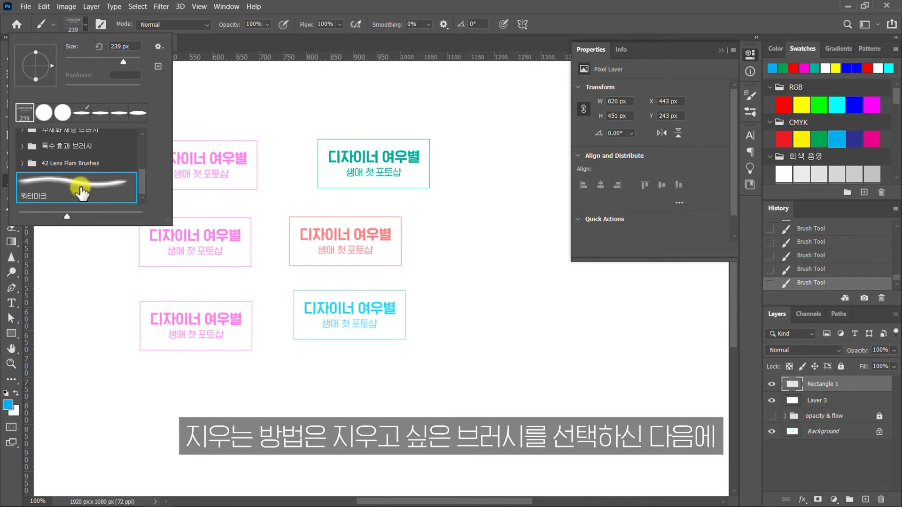
{"action": "right_click", "coordinate": [118, 187]}
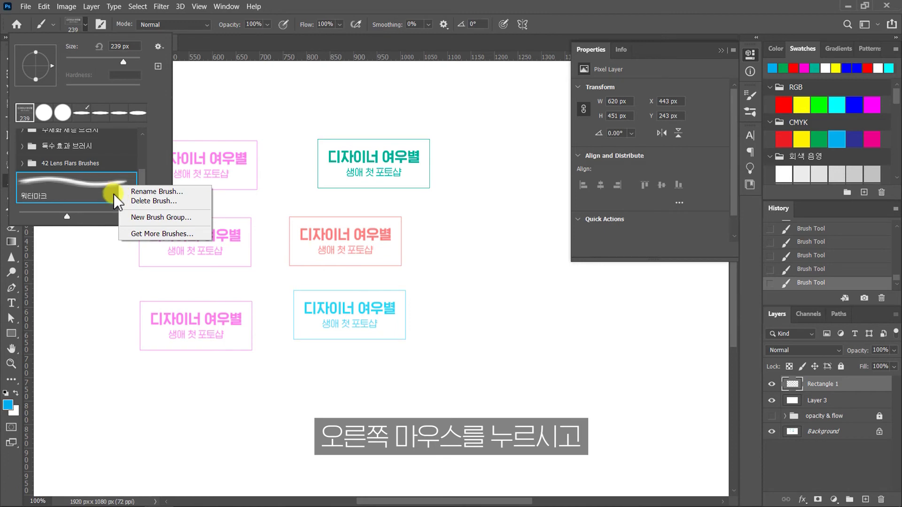
{"action": "left_click", "coordinate": [200, 203]}
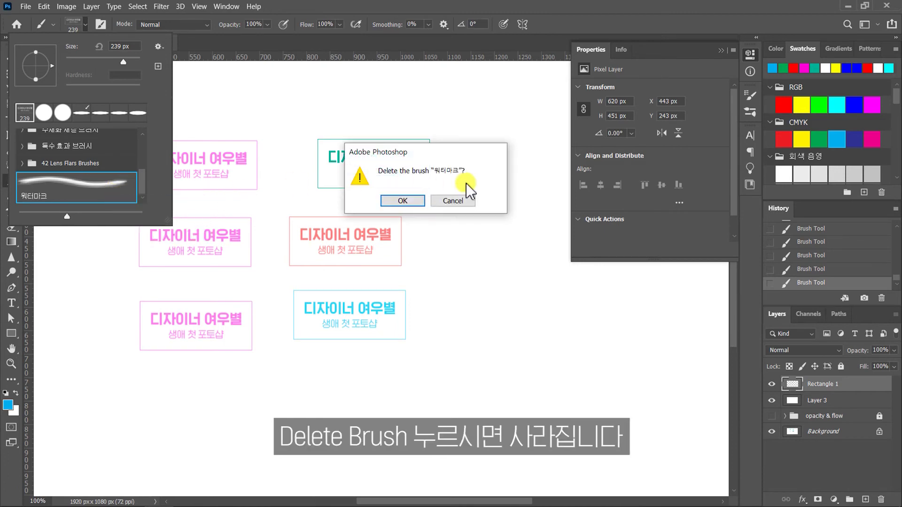
{"action": "left_click", "coordinate": [402, 201]}
{"action": "mouse_move", "coordinate": [147, 192]}
{"action": "left_mouse_down"}
{"action": "mouse_move", "coordinate": [147, 166]}
{"action": "mouse_move", "coordinate": [146, 204]}
{"action": "left_mouse_up"}
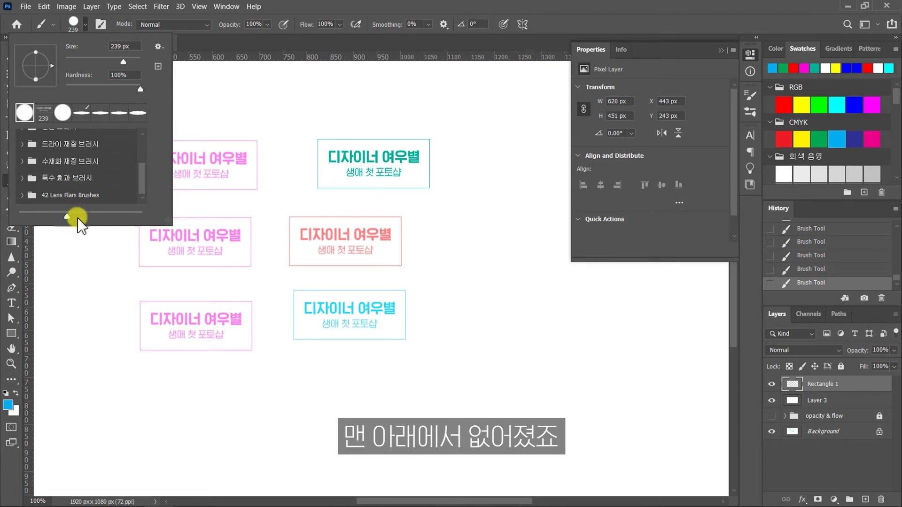
{"action": "scroll", "coordinate": [102, 186], "scroll_direction": "up", "scroll_amount": 3}
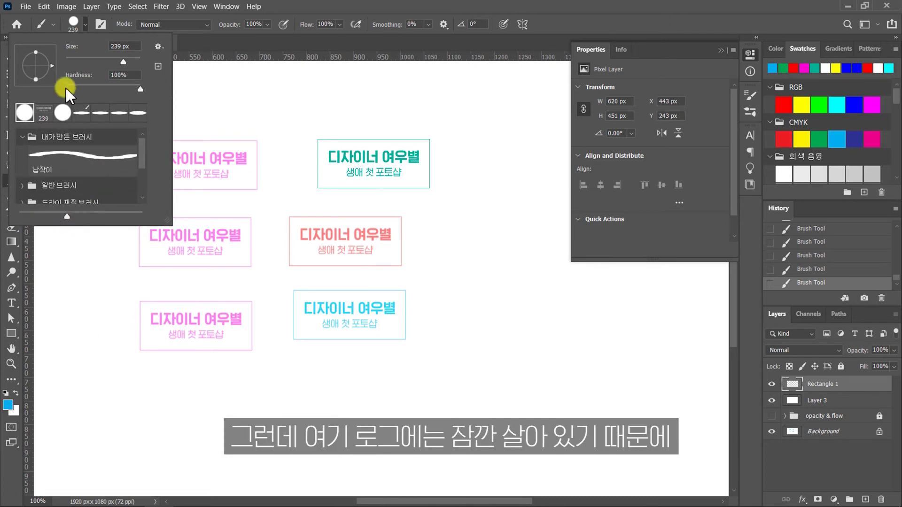
Step: Reselect the deleted watermark brush from the recent brushes and stamp it twice beside the coloured copies
{"action": "left_click", "coordinate": [43, 114]}
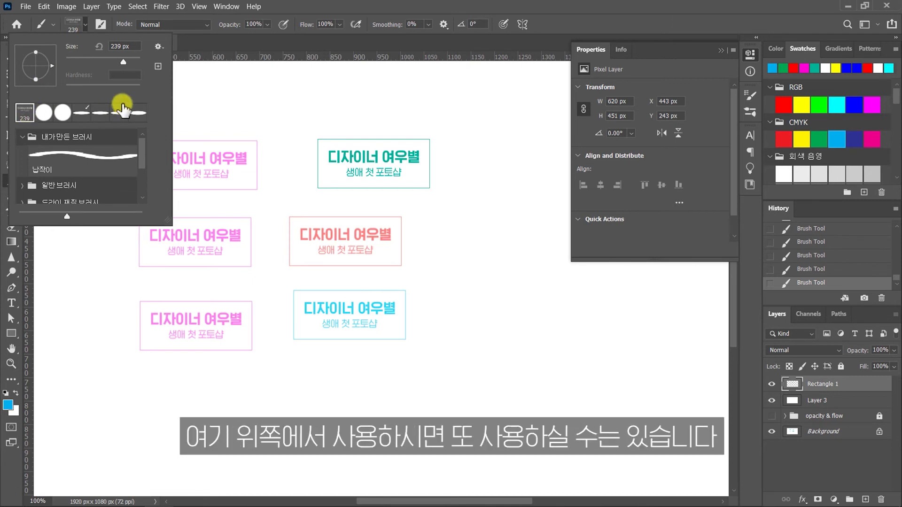
{"action": "left_click", "coordinate": [490, 229]}
{"action": "left_click", "coordinate": [490, 304]}
{"action": "left_click", "coordinate": [85, 24]}
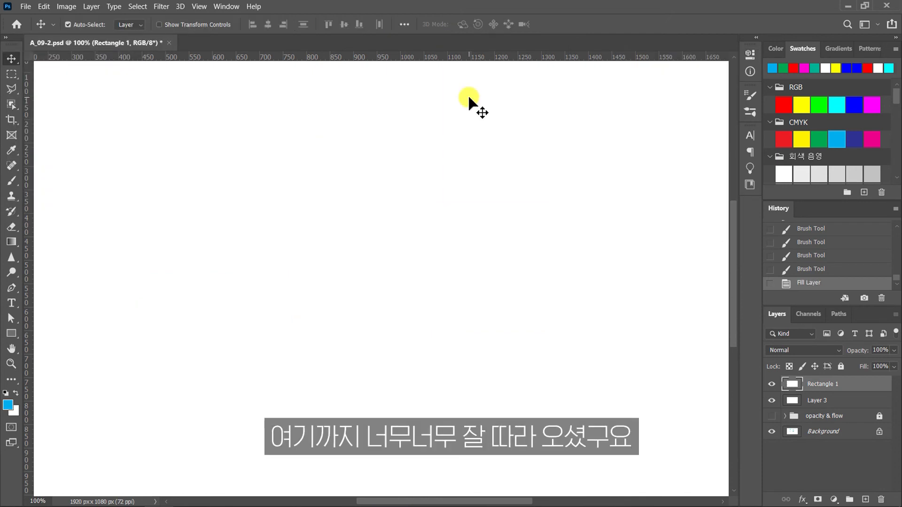
Step: Activate the Brush tool and reduce the brush size to 90 px
{"action": "key", "text": "b"}
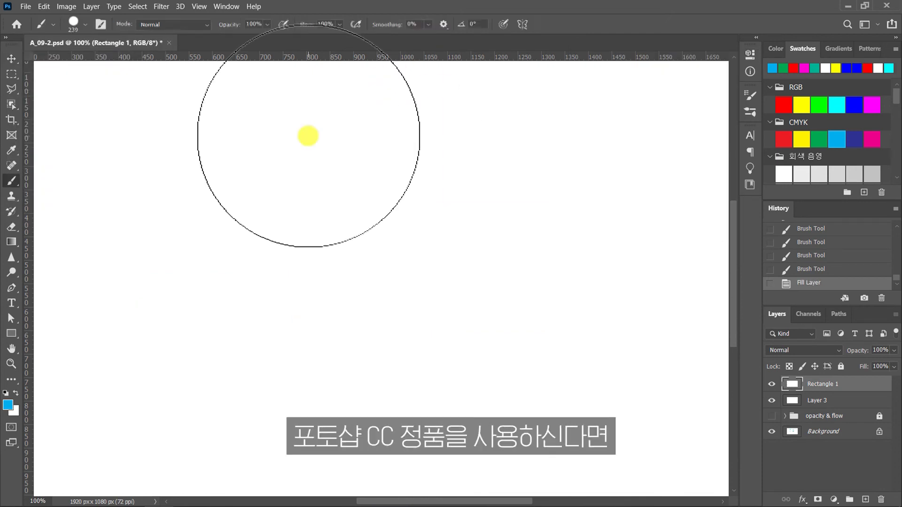
{"action": "key", "text": "bracketleft"}
{"action": "key", "text": "bracketleft"}
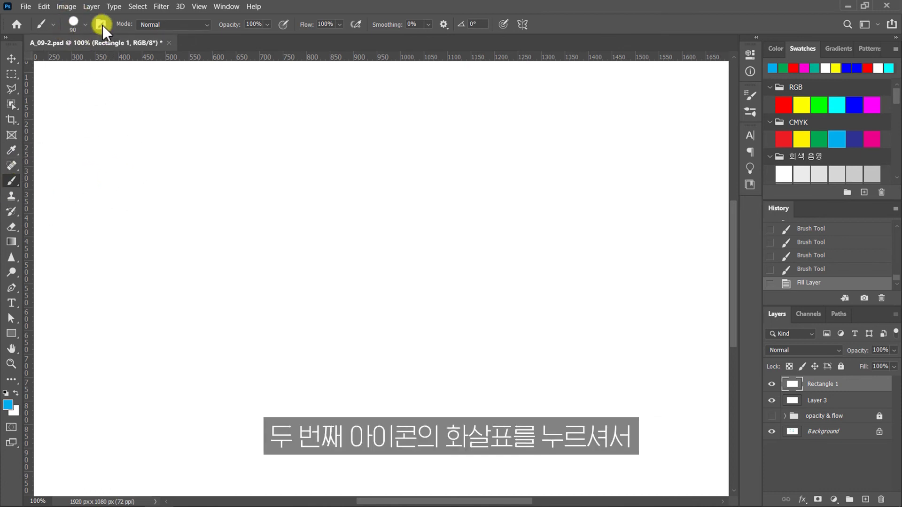
Step: Open Adobe's web page for getting more brushes from the brush preset options
{"action": "left_click", "coordinate": [86, 26]}
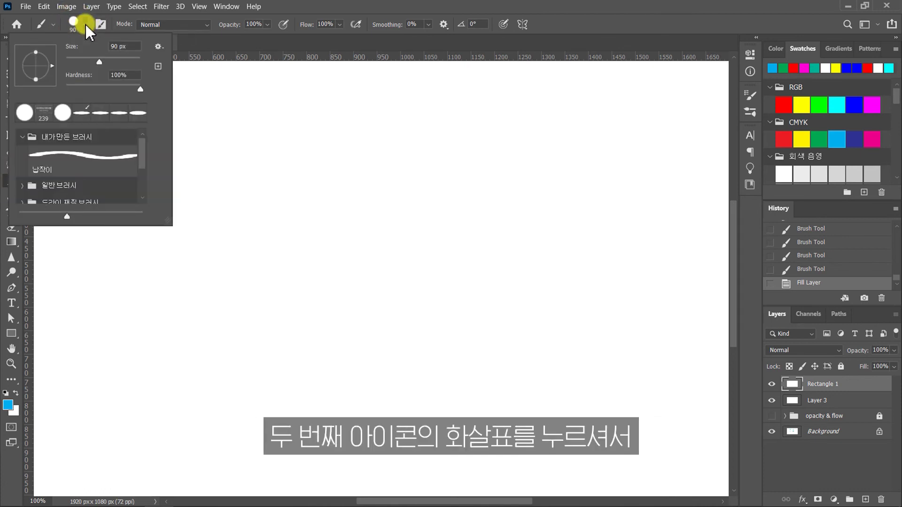
{"action": "left_click", "coordinate": [159, 47]}
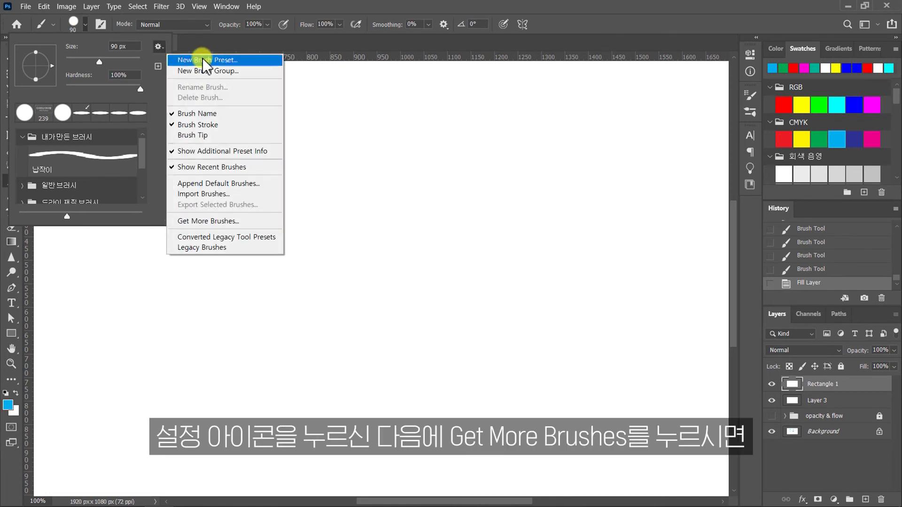
{"action": "left_click", "coordinate": [270, 222]}
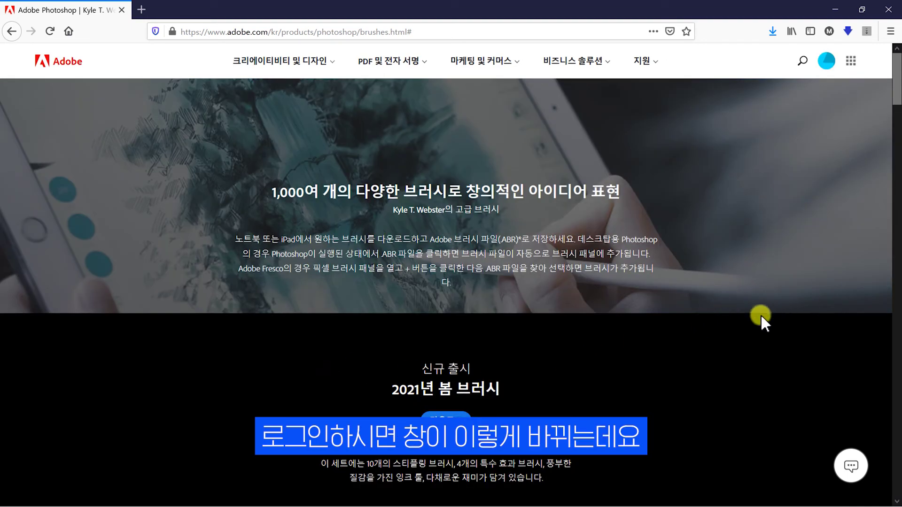
Step: Browse the downloadable brush sets, download the GOUACHE set, and select gouache.abr in the A_09 folder
{"action": "scroll", "coordinate": [761, 310], "scroll_direction": "down", "scroll_amount": 8}
{"action": "scroll", "coordinate": [854, 216], "scroll_direction": "down", "scroll_amount": 2}
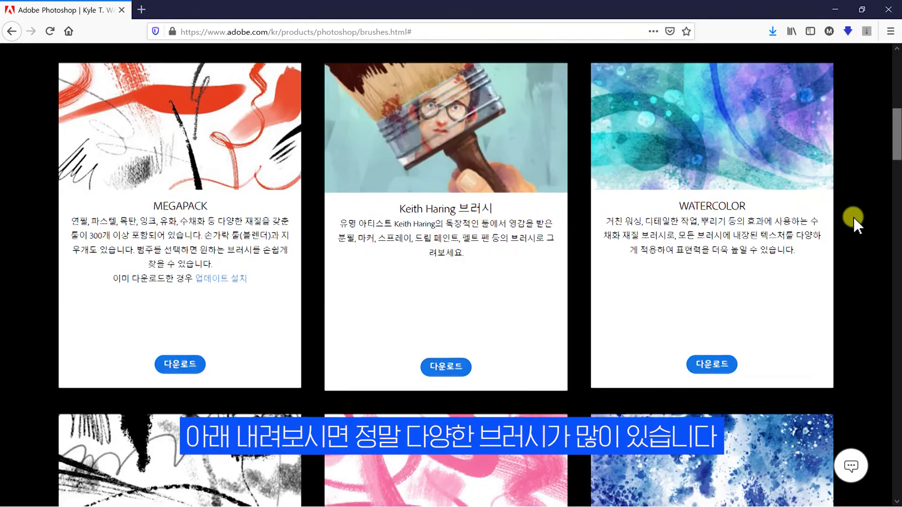
{"action": "scroll", "coordinate": [853, 216], "scroll_direction": "down", "scroll_amount": 9}
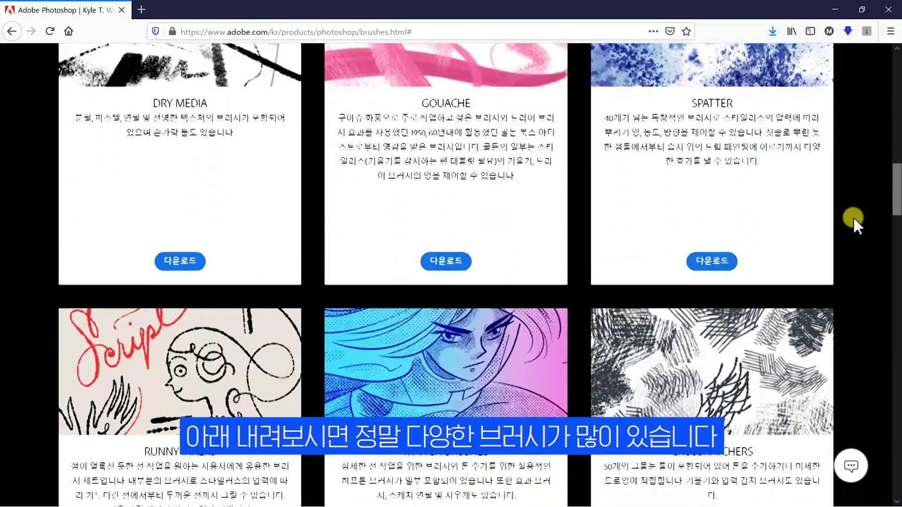
{"action": "scroll", "coordinate": [853, 216], "scroll_direction": "down", "scroll_amount": 6}
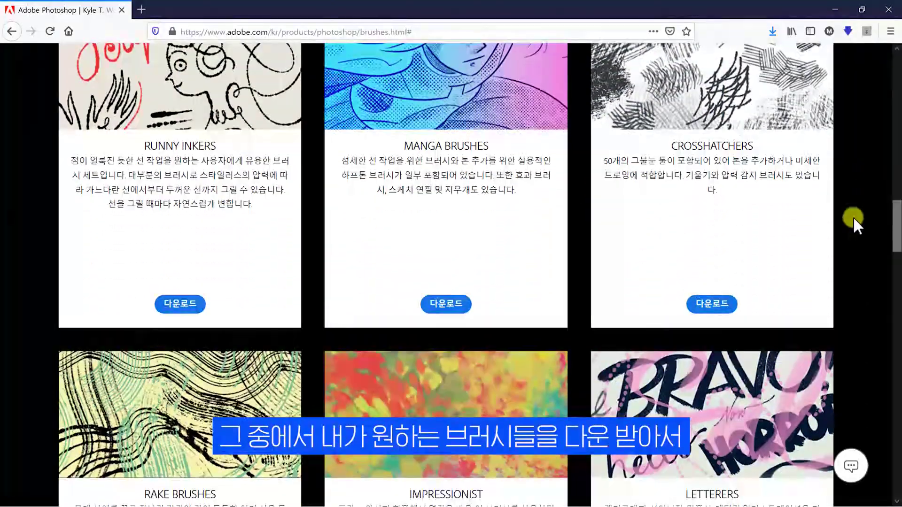
{"action": "scroll", "coordinate": [854, 216], "scroll_direction": "down", "scroll_amount": 7}
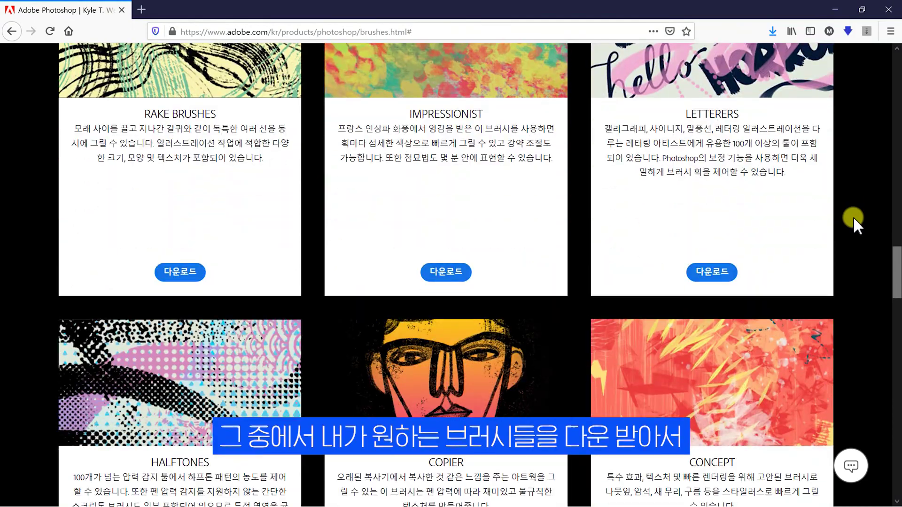
{"action": "scroll", "coordinate": [853, 216], "scroll_direction": "down", "scroll_amount": 12}
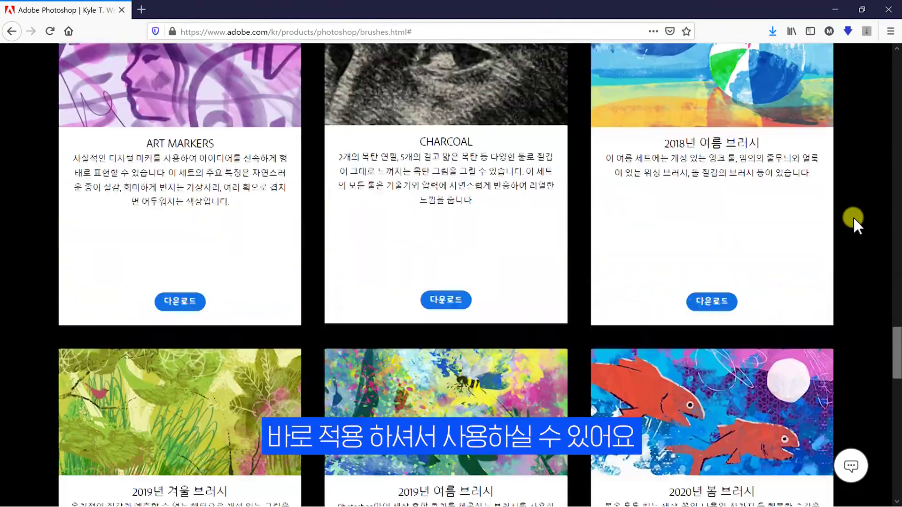
{"action": "scroll", "coordinate": [853, 217], "scroll_direction": "up", "scroll_amount": 18}
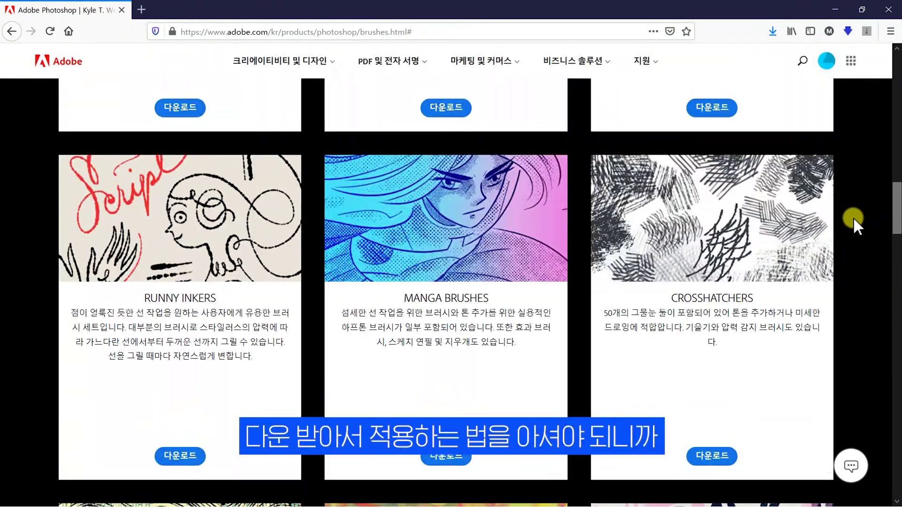
{"action": "scroll", "coordinate": [853, 219], "scroll_direction": "up", "scroll_amount": 6}
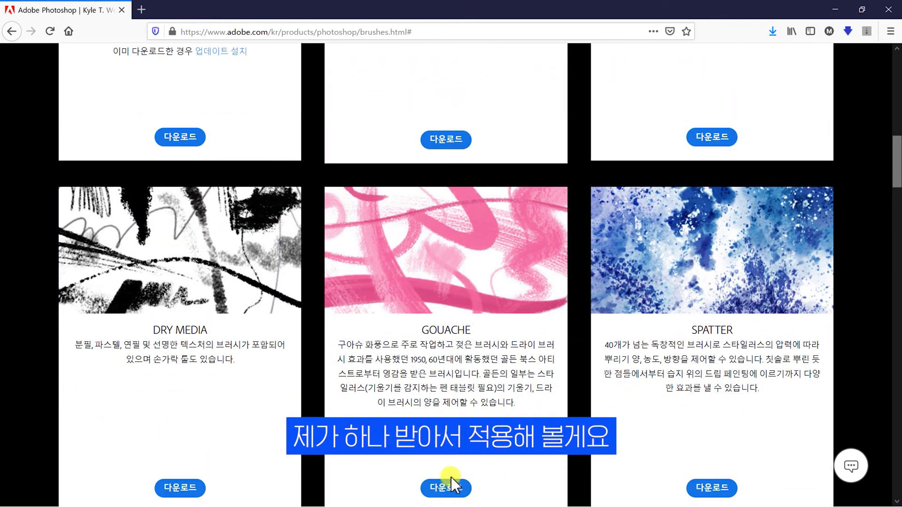
{"action": "left_click", "coordinate": [452, 484]}
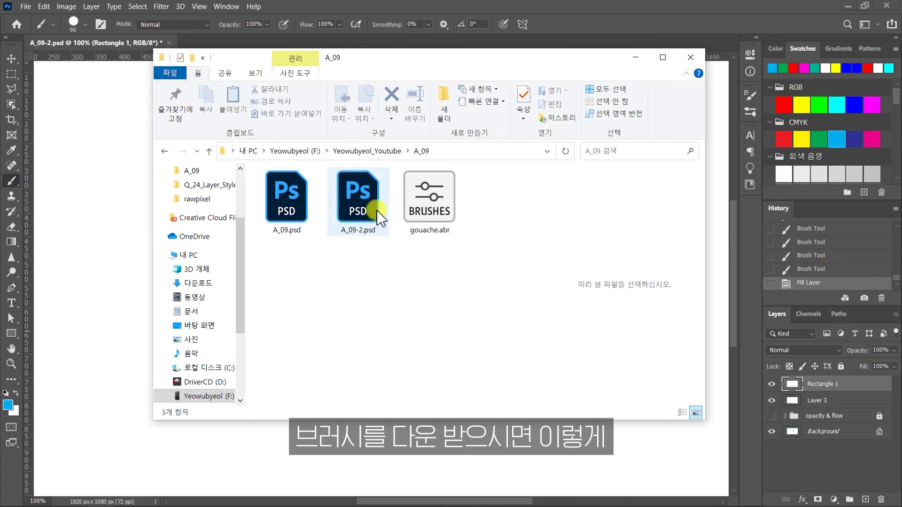
{"action": "left_click", "coordinate": [444, 228]}
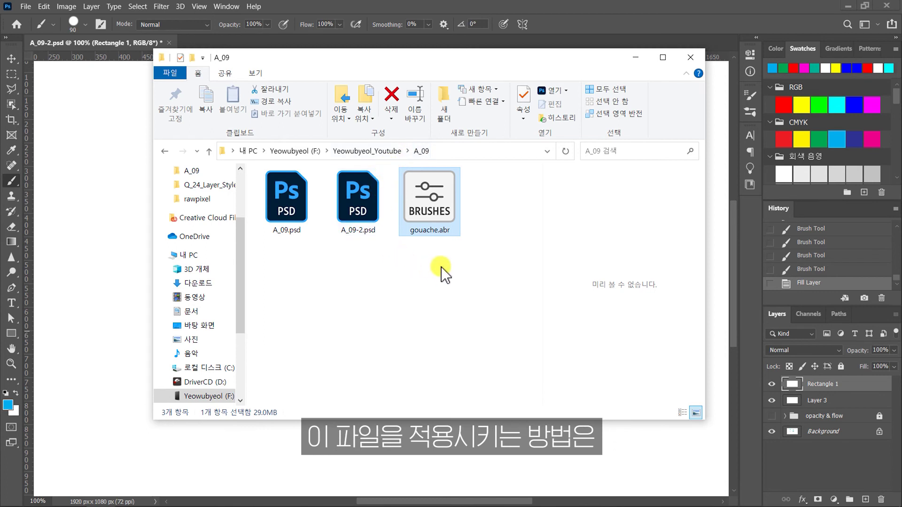
Step: Import the downloaded gouache.abr brush file from the A_09 folder into the brush presets
{"action": "left_click", "coordinate": [399, 7]}
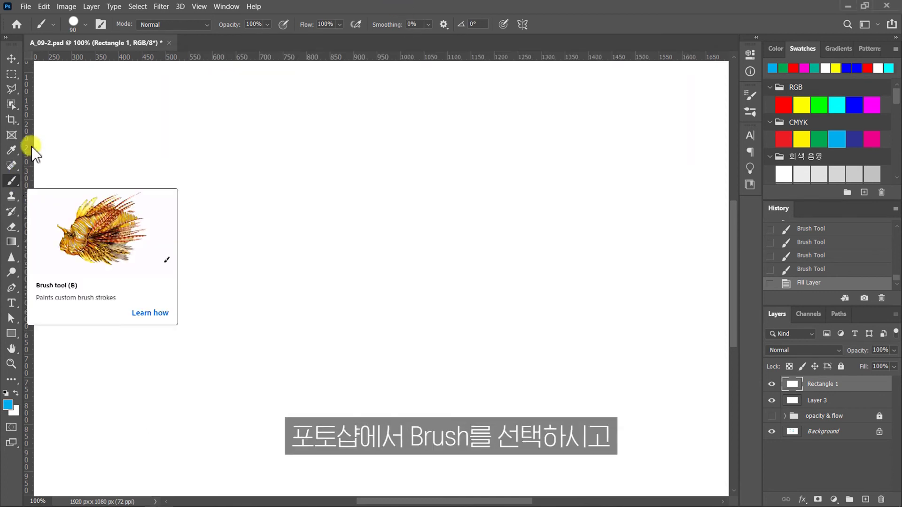
{"action": "left_click", "coordinate": [88, 25]}
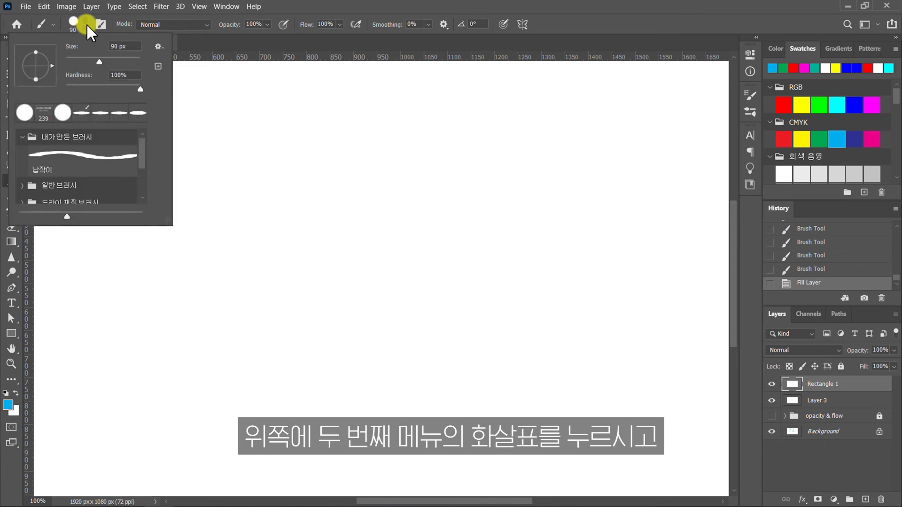
{"action": "left_click", "coordinate": [158, 47]}
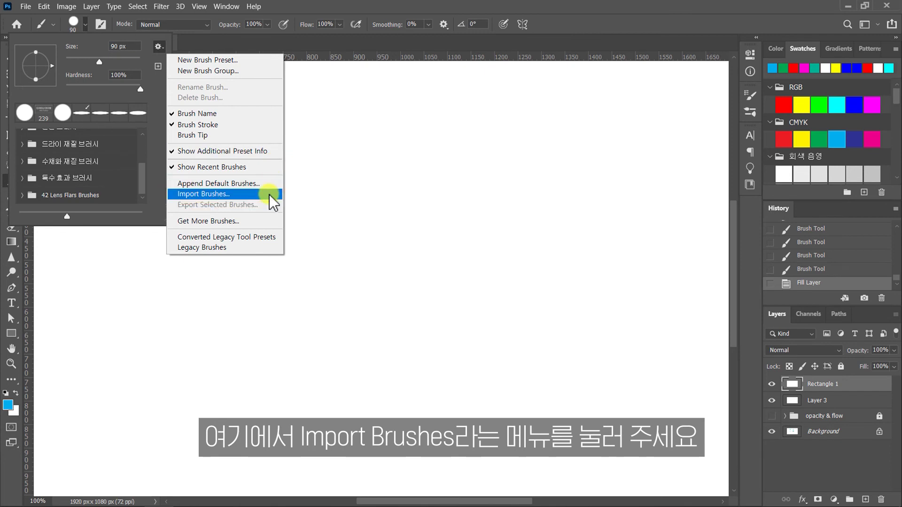
{"action": "left_click", "coordinate": [270, 194]}
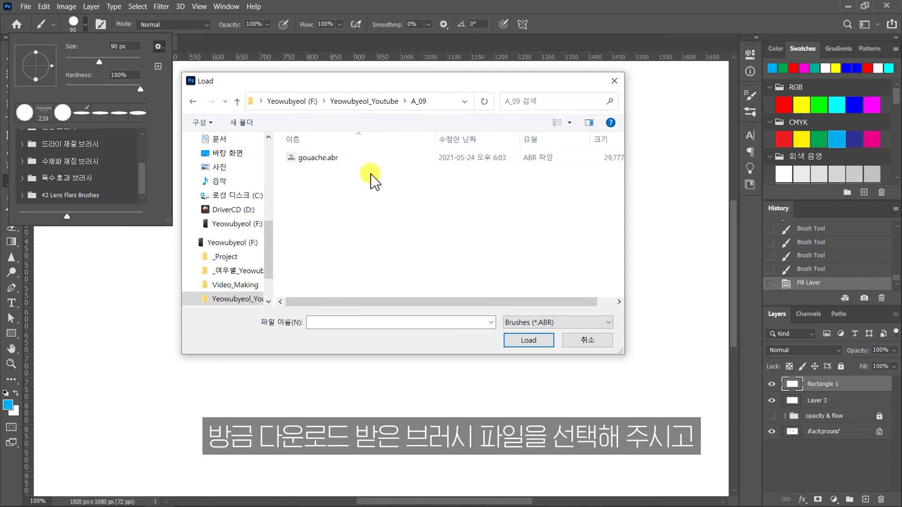
{"action": "left_click", "coordinate": [362, 158]}
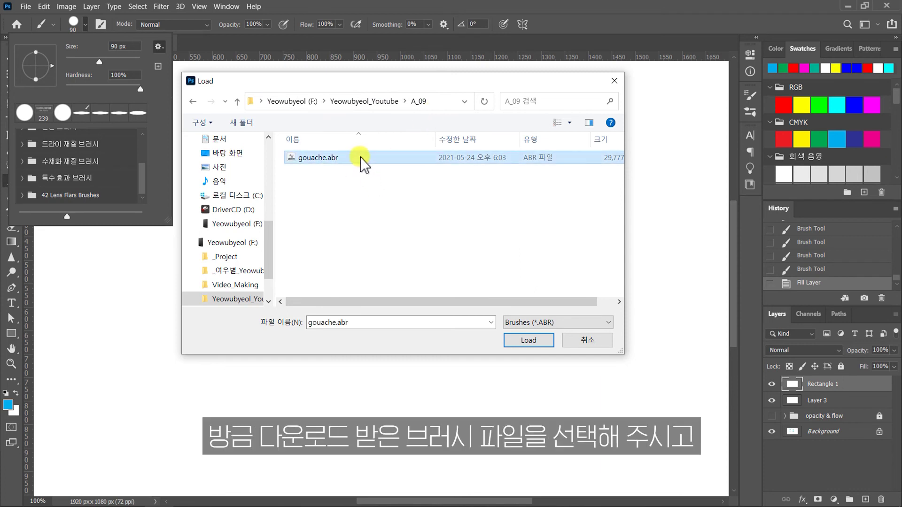
{"action": "left_click", "coordinate": [538, 344]}
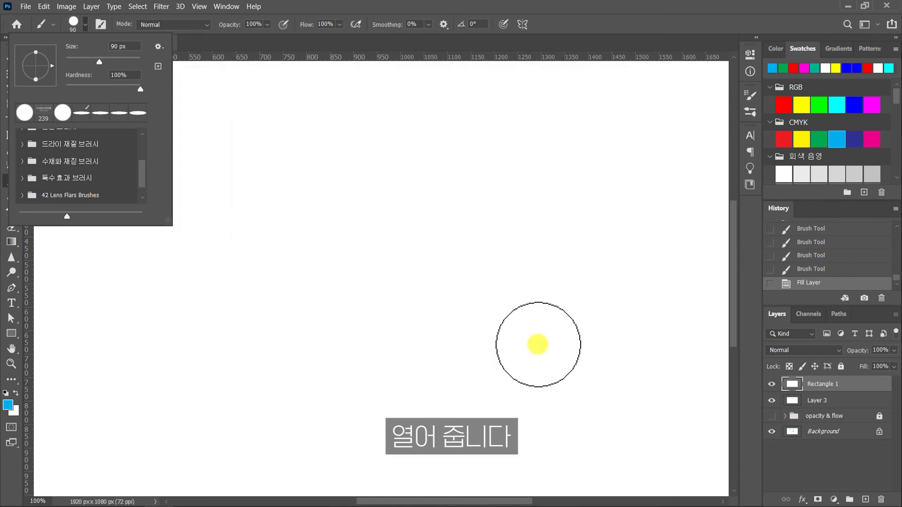
Step: Expand the gouache and Gouache_Master groups, choose the first Gouache Magic brush, and paint a wavy stroke across the upper canvas
{"action": "scroll", "coordinate": [143, 183], "scroll_direction": "down", "scroll_amount": 1}
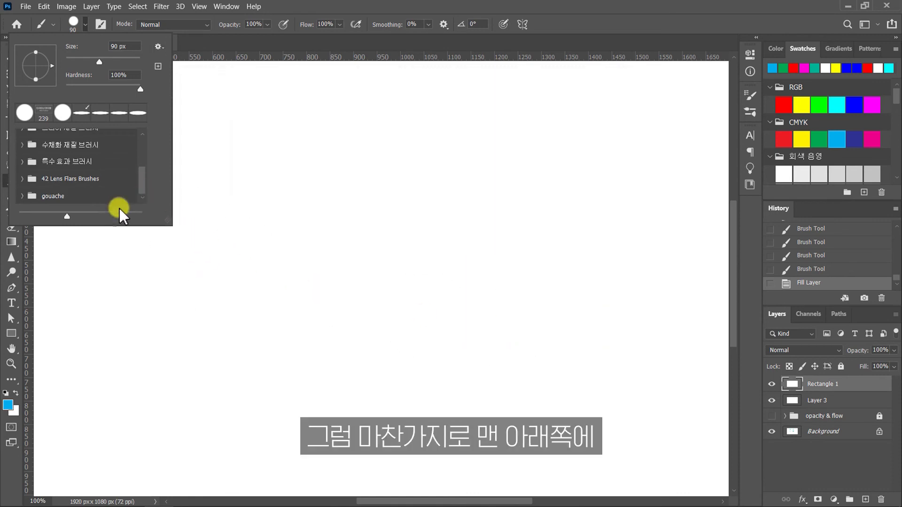
{"action": "left_click", "coordinate": [23, 195]}
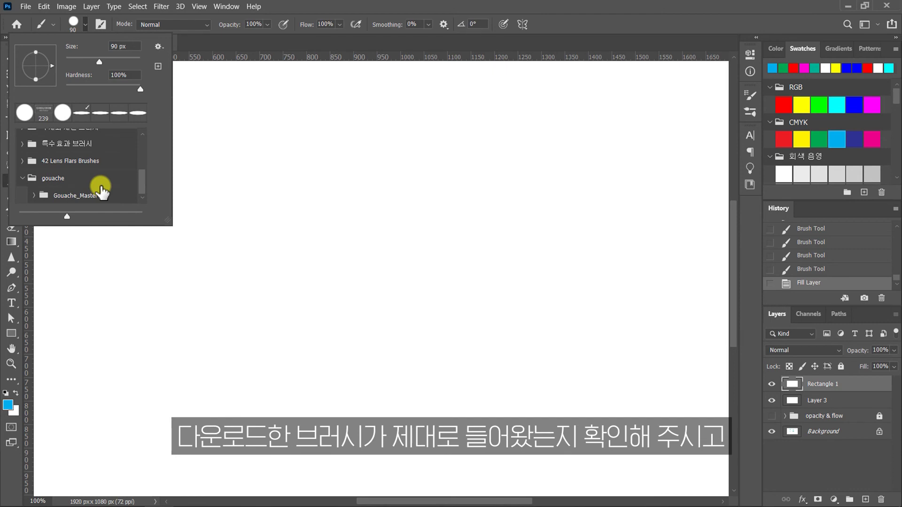
{"action": "left_click", "coordinate": [35, 196]}
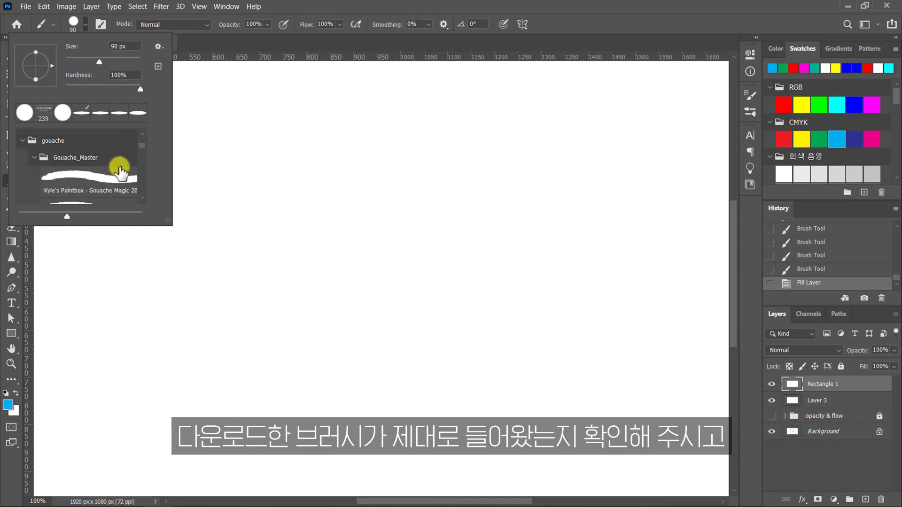
{"action": "left_click", "coordinate": [114, 158]}
{"action": "mouse_move", "coordinate": [225, 190]}
{"action": "left_mouse_down"}
{"action": "mouse_move", "coordinate": [437, 151]}
{"action": "mouse_move", "coordinate": [535, 157]}
{"action": "left_mouse_up"}
Step: Choose another brush from the Gouache_Master group and paint two strokes below the first one
{"action": "left_click", "coordinate": [85, 24]}
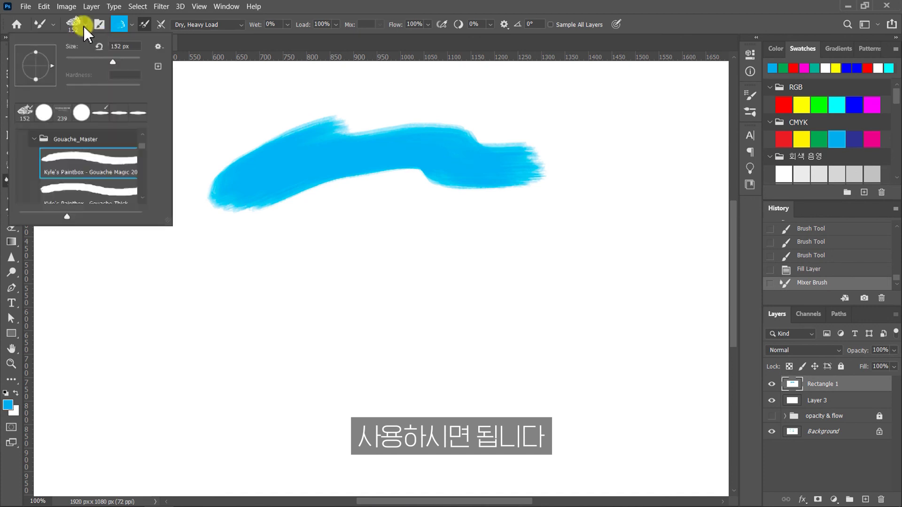
{"action": "left_click", "coordinate": [97, 181]}
{"action": "mouse_move", "coordinate": [124, 324]}
{"action": "left_mouse_down"}
{"action": "mouse_move", "coordinate": [489, 245]}
{"action": "mouse_move", "coordinate": [470, 259]}
{"action": "left_mouse_up"}
{"action": "left_click_drag", "start_coordinate": [346, 369], "coordinate": [505, 325]}
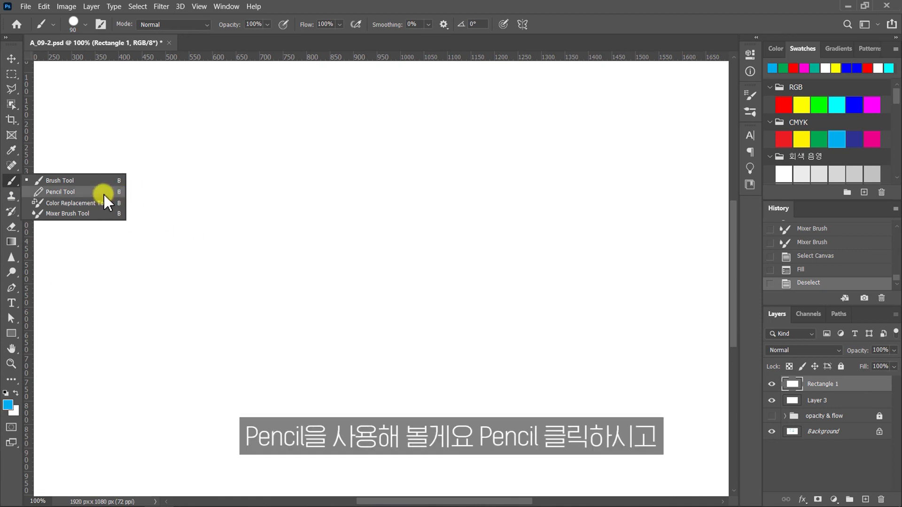
Step: Draw a thin freehand zigzag line across the blank canvas with the Pencil tool, undoing the first two attempts
{"action": "left_click", "coordinate": [104, 195]}
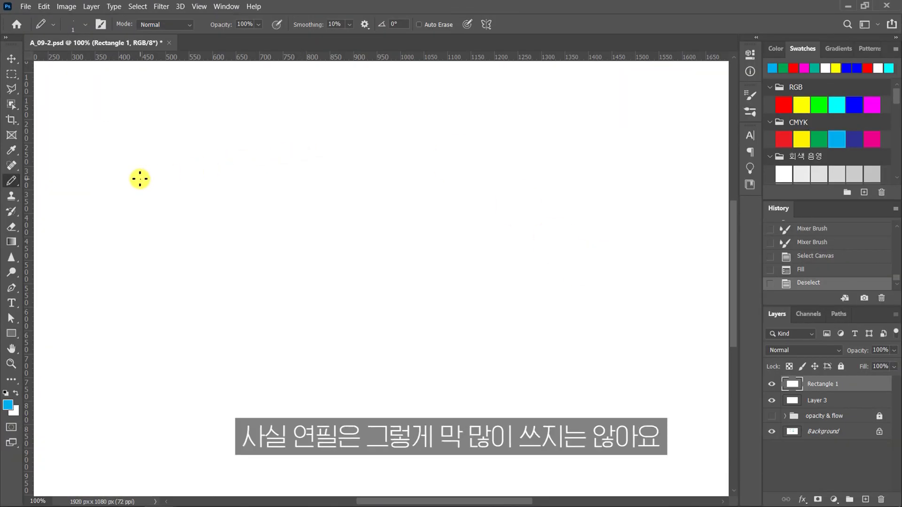
{"action": "mouse_move", "coordinate": [124, 176]}
{"action": "left_mouse_down"}
{"action": "mouse_move", "coordinate": [194, 153]}
{"action": "mouse_move", "coordinate": [220, 172]}
{"action": "mouse_move", "coordinate": [269, 180]}
{"action": "mouse_move", "coordinate": [489, 165]}
{"action": "mouse_move", "coordinate": [638, 178]}
{"action": "left_mouse_up"}
{"action": "key", "text": "ctrl+z"}
{"action": "mouse_move", "coordinate": [116, 147]}
{"action": "left_mouse_down"}
{"action": "mouse_move", "coordinate": [221, 176]}
{"action": "mouse_move", "coordinate": [418, 142]}
{"action": "mouse_move", "coordinate": [596, 130]}
{"action": "mouse_move", "coordinate": [608, 148]}
{"action": "mouse_move", "coordinate": [643, 152]}
{"action": "left_mouse_up"}
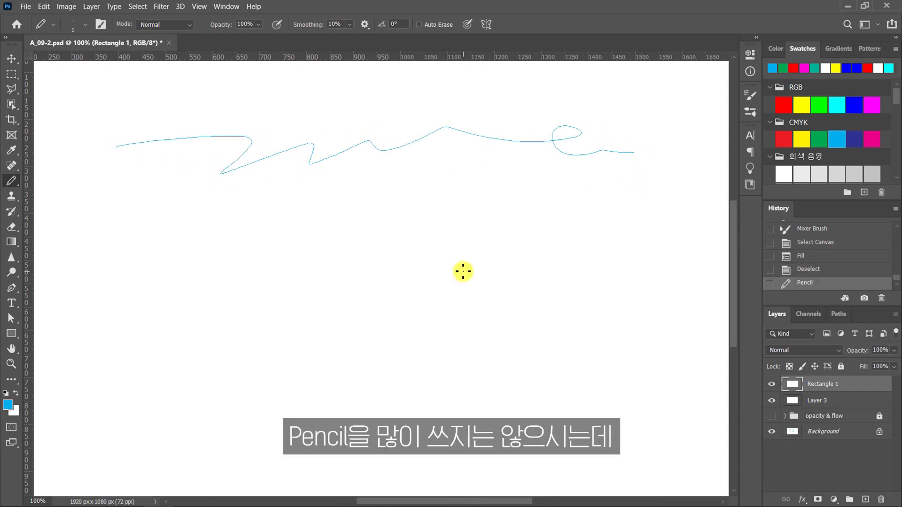
{"action": "key", "text": "ctrl+z"}
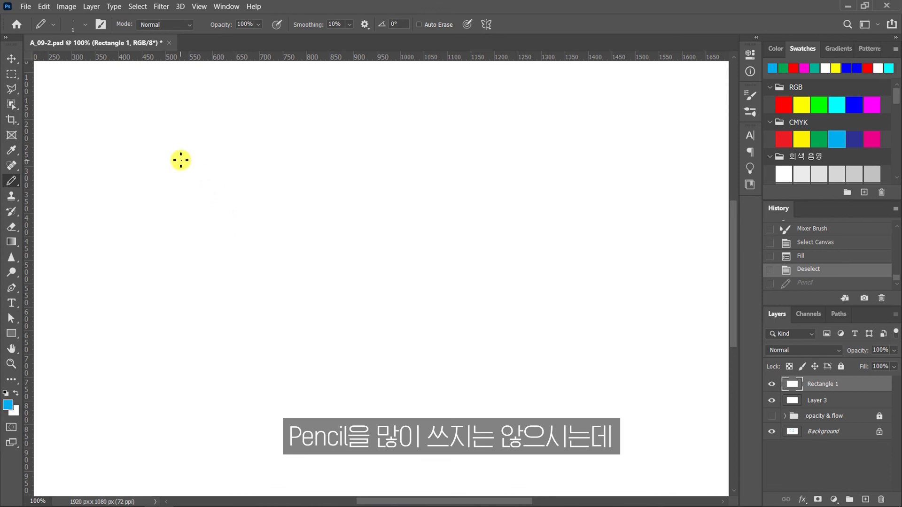
{"action": "mouse_move", "coordinate": [180, 197]}
{"action": "left_mouse_down"}
{"action": "mouse_move", "coordinate": [291, 202]}
{"action": "mouse_move", "coordinate": [372, 182]}
{"action": "mouse_move", "coordinate": [416, 199]}
{"action": "mouse_move", "coordinate": [560, 188]}
{"action": "left_mouse_up"}
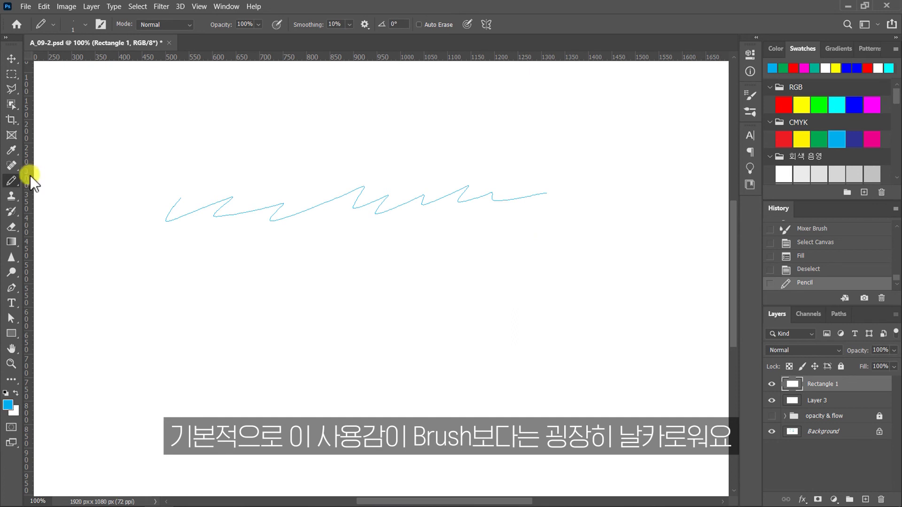
Step: Switch to the Brush tool, reduce its size to 35 px, and paint a zigzag stroke above the pencil line
{"action": "right_click", "coordinate": [13, 182]}
{"action": "left_click", "coordinate": [47, 181]}
{"action": "key", "text": "bracketleft"}
{"action": "key", "text": "bracketleft"}
{"action": "key", "text": "bracketleft"}
{"action": "key", "text": "bracketleft"}
{"action": "key", "text": "bracketleft"}
{"action": "key", "text": "bracketleft"}
{"action": "key", "text": "bracketleft"}
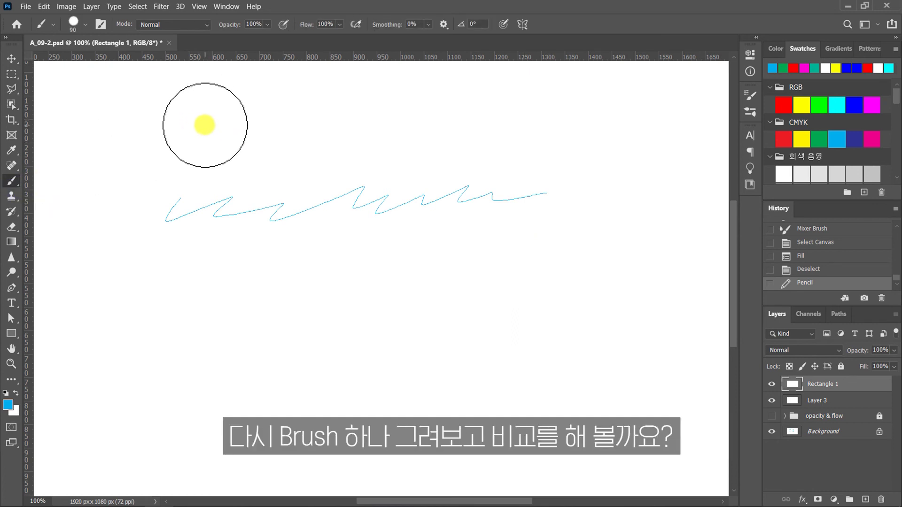
{"action": "left_click", "coordinate": [191, 130]}
{"action": "mouse_move", "coordinate": [184, 141]}
{"action": "left_mouse_down"}
{"action": "mouse_move", "coordinate": [354, 121]}
{"action": "mouse_move", "coordinate": [563, 139]}
{"action": "left_mouse_up"}
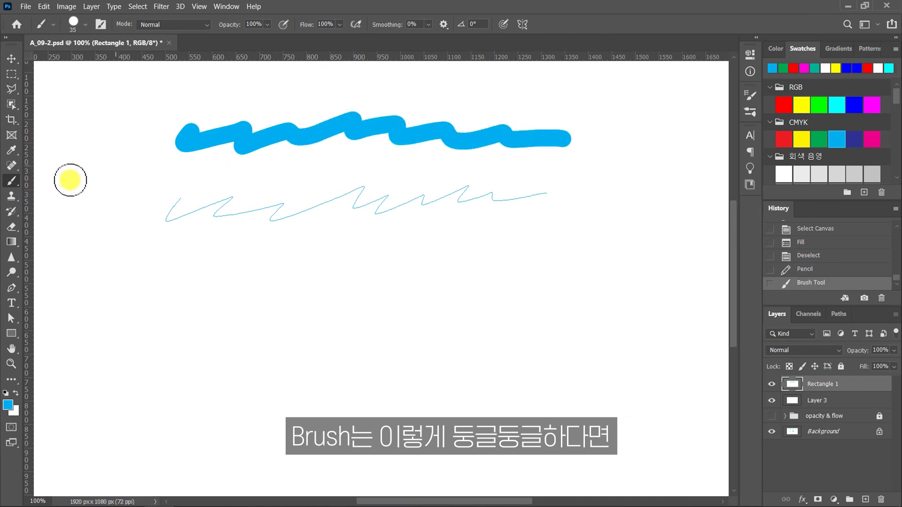
Step: Switch back to the Pencil tool and draw a looping line and a wavy line below the zigzag
{"action": "right_click", "coordinate": [13, 180]}
{"action": "left_click", "coordinate": [33, 190]}
{"action": "mouse_move", "coordinate": [168, 292]}
{"action": "left_mouse_down"}
{"action": "mouse_move", "coordinate": [188, 252]}
{"action": "mouse_move", "coordinate": [244, 278]}
{"action": "mouse_move", "coordinate": [316, 255]}
{"action": "mouse_move", "coordinate": [377, 266]}
{"action": "left_mouse_up"}
{"action": "mouse_move", "coordinate": [435, 264]}
{"action": "left_mouse_down"}
{"action": "mouse_move", "coordinate": [463, 269]}
{"action": "mouse_move", "coordinate": [552, 250]}
{"action": "mouse_move", "coordinate": [633, 265]}
{"action": "mouse_move", "coordinate": [665, 253]}
{"action": "left_mouse_up"}
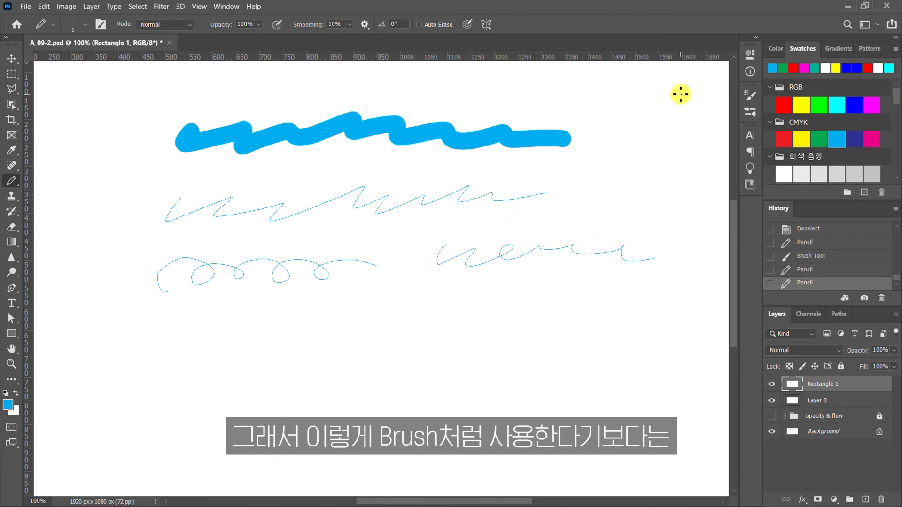
Step: Fill the Rectangle 1 layer with white to clear it and draw straight horizontal pencil lines across the canvas
{"action": "key", "text": "ctrl+BackSpace"}
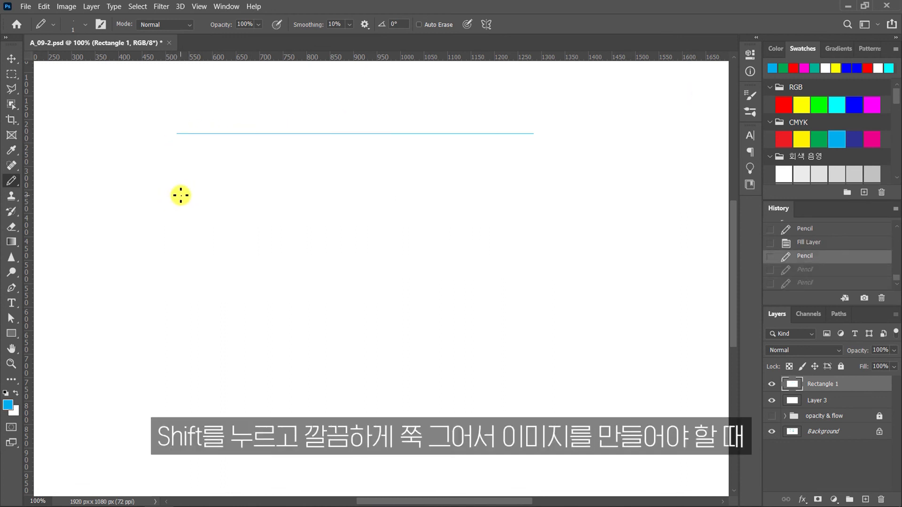
{"action": "left_click_drag", "start_coordinate": [181, 195], "coordinate": [519, 193]}
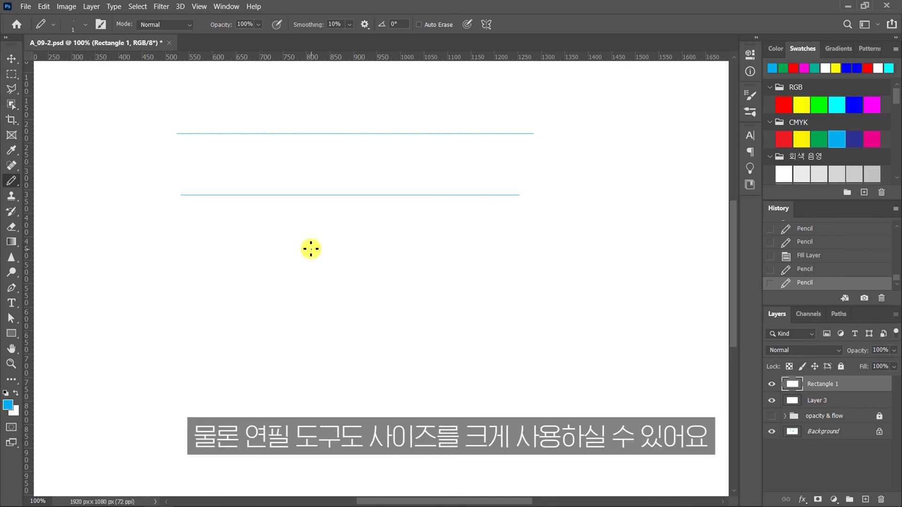
Step: Enlarge the pencil to 175 px and draw a thick straight horizontal stroke below the thin lines
{"action": "key", "text": "bracketright"}
{"action": "key", "text": "bracketright"}
{"action": "key", "text": "bracketright"}
{"action": "key", "text": "bracketright"}
{"action": "key", "text": "bracketright"}
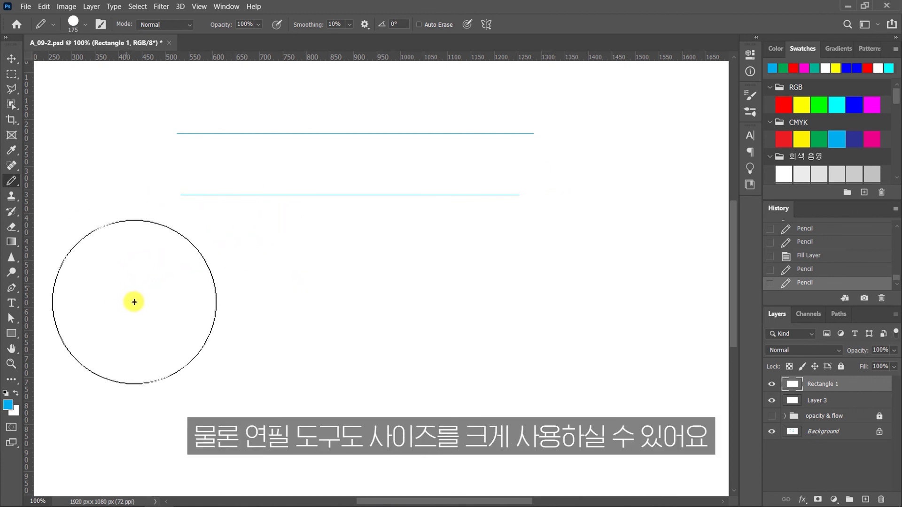
{"action": "left_click_drag", "start_coordinate": [109, 300], "coordinate": [382, 276]}
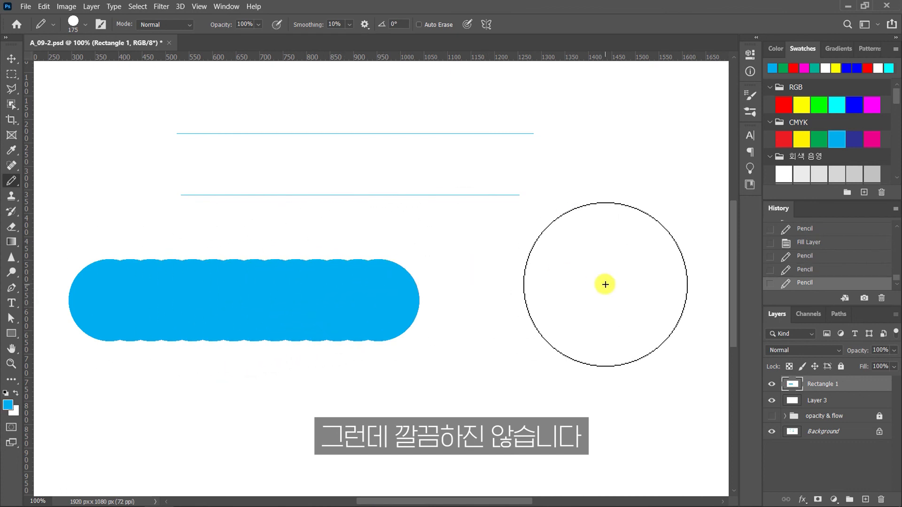
Step: Reduce the pencil size to its thinnest setting, 1 px
{"action": "key", "text": "bracketleft"}
{"action": "key", "text": "bracketleft"}
{"action": "key", "text": "bracketleft"}
{"action": "key", "text": "bracketleft"}
{"action": "key", "text": "bracketleft"}
{"action": "key", "text": "bracketleft"}
{"action": "key", "text": "bracketleft"}
{"action": "key", "text": "bracketleft"}
{"action": "key", "text": "bracketleft"}
{"action": "key", "text": "bracketleft"}
{"action": "key", "text": "bracketleft"}
{"action": "key", "text": "bracketleft"}
{"action": "key", "text": "bracketleft"}
{"action": "key", "text": "bracketleft"}
{"action": "key", "text": "bracketleft"}
{"action": "key", "text": "bracketleft"}
{"action": "key", "text": "bracketleft"}
{"action": "key", "text": "bracketleft"}
{"action": "key", "text": "bracketleft"}
{"action": "key", "text": "bracketleft"}
{"action": "key", "text": "bracketleft"}
{"action": "key", "text": "bracketleft"}
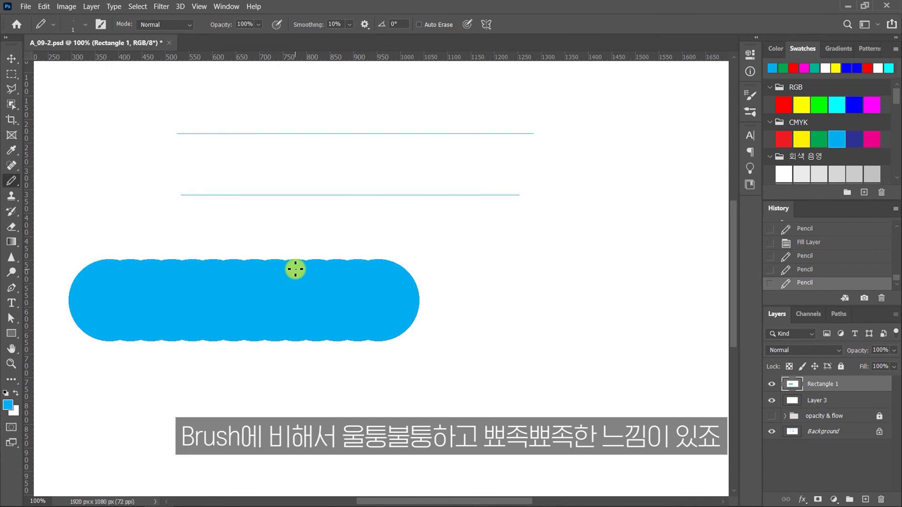
Step: Examine the edge of the thick pencil stroke up close at several magnifications, up to 600%, and return to 100%
{"action": "key", "text": "ctrl+plus"}
{"action": "key", "text": "ctrl+plus"}
{"action": "key", "text": "ctrl+plus"}
{"action": "key", "text": "ctrl+plus"}
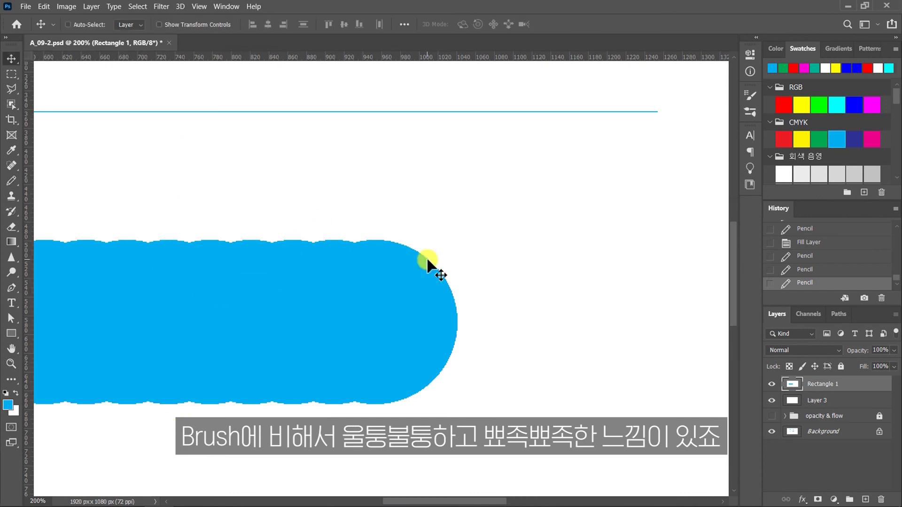
{"action": "key", "text": "ctrl+plus"}
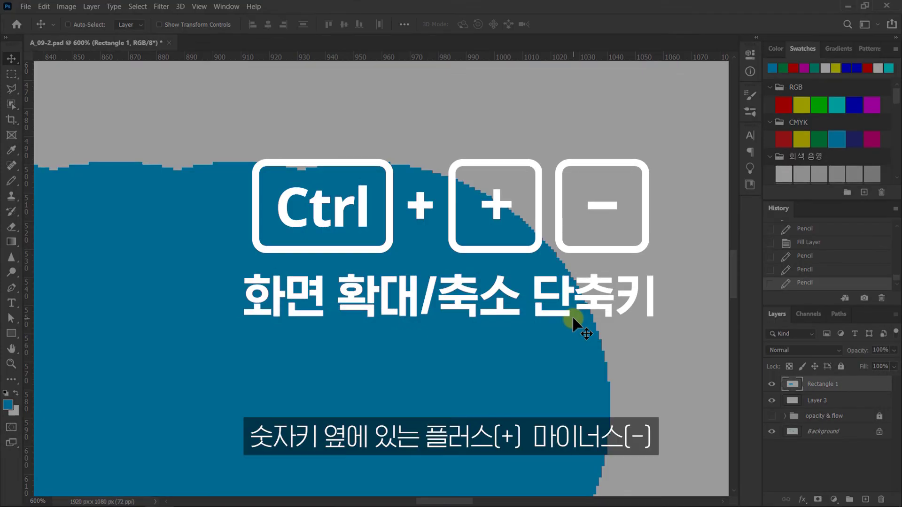
{"action": "key", "text": "ctrl+minus"}
{"action": "key", "text": "ctrl+minus"}
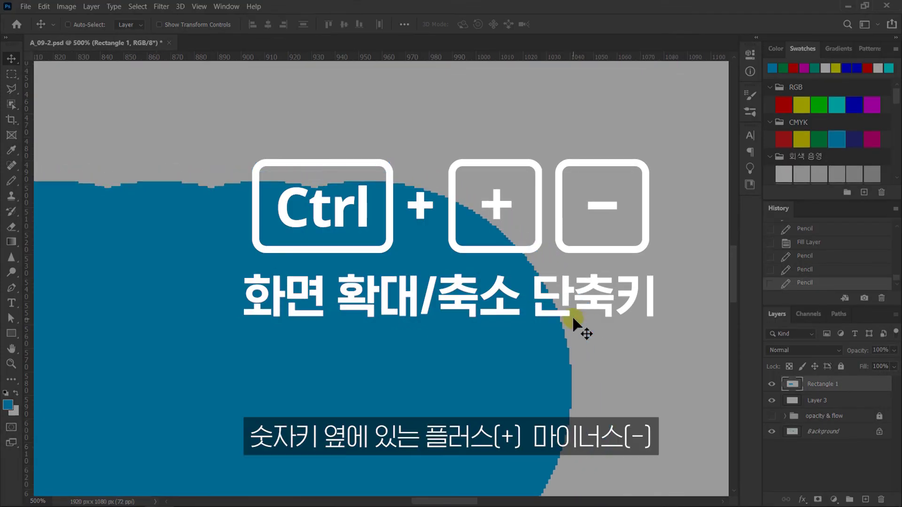
{"action": "key", "text": "ctrl+plus"}
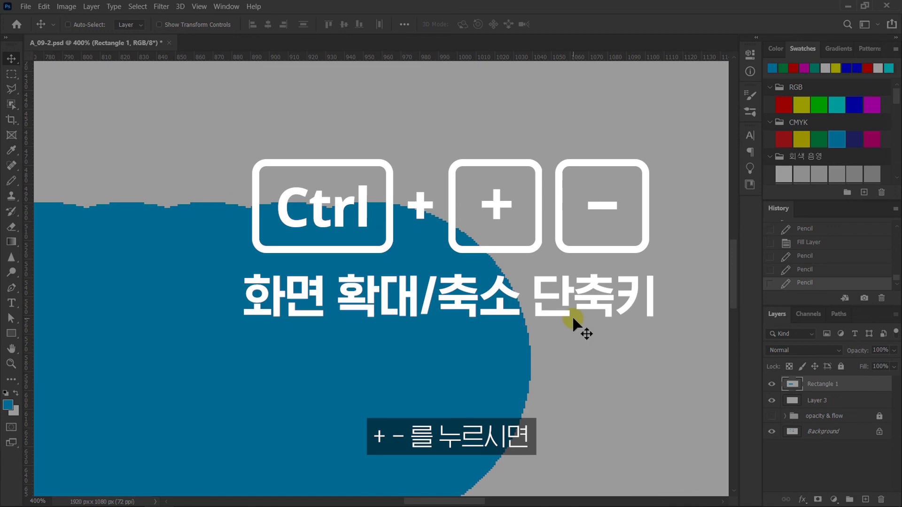
{"action": "key", "text": "ctrl+minus"}
{"action": "key", "text": "ctrl+minus"}
{"action": "key", "text": "ctrl+minus"}
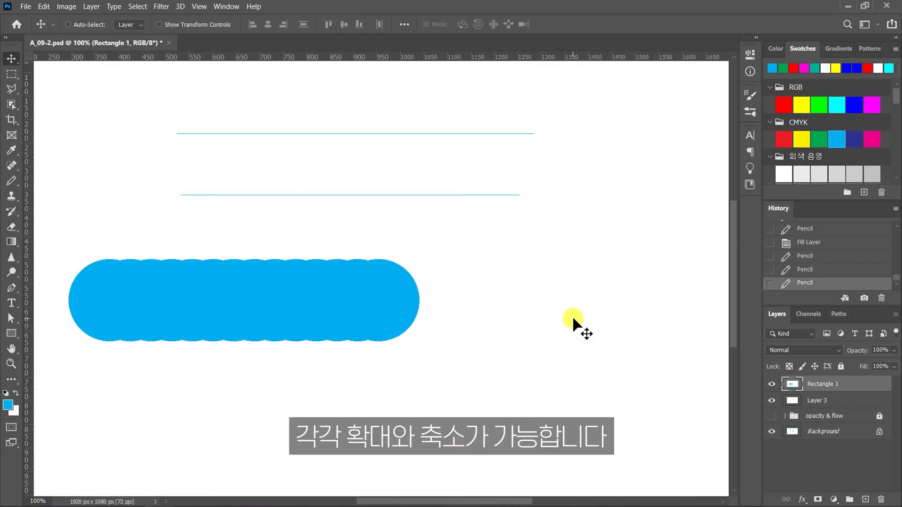
{"action": "key", "text": "ctrl+plus"}
{"action": "key", "text": "ctrl+minus"}
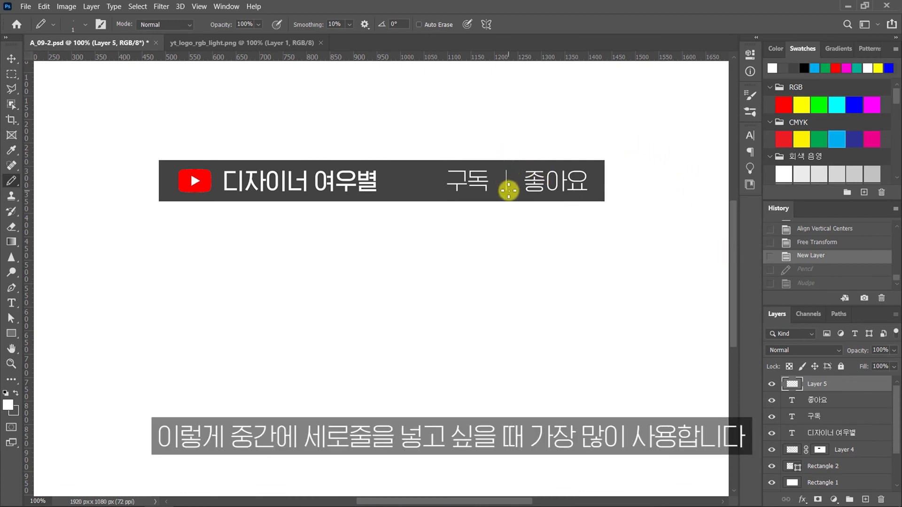
Step: Draw a thin white vertical divider between 구독 and 좋아요 on Layer 5, nudged slightly left, and lower the layer's opacity
{"action": "left_click_drag", "start_coordinate": [509, 191], "coordinate": [509, 192]}
{"action": "key", "text": "v"}
{"action": "key", "text": "Left"}
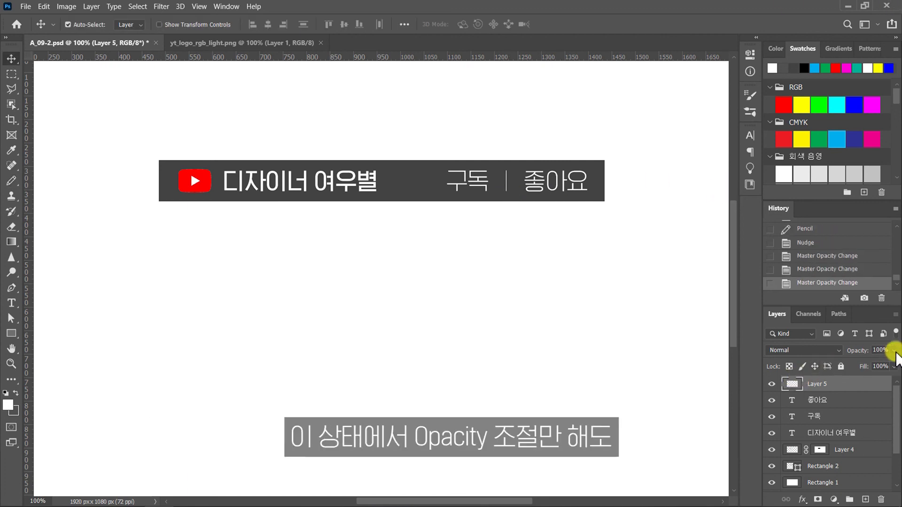
{"action": "left_click", "coordinate": [894, 351]}
{"action": "left_click_drag", "start_coordinate": [861, 367], "coordinate": [846, 366]}
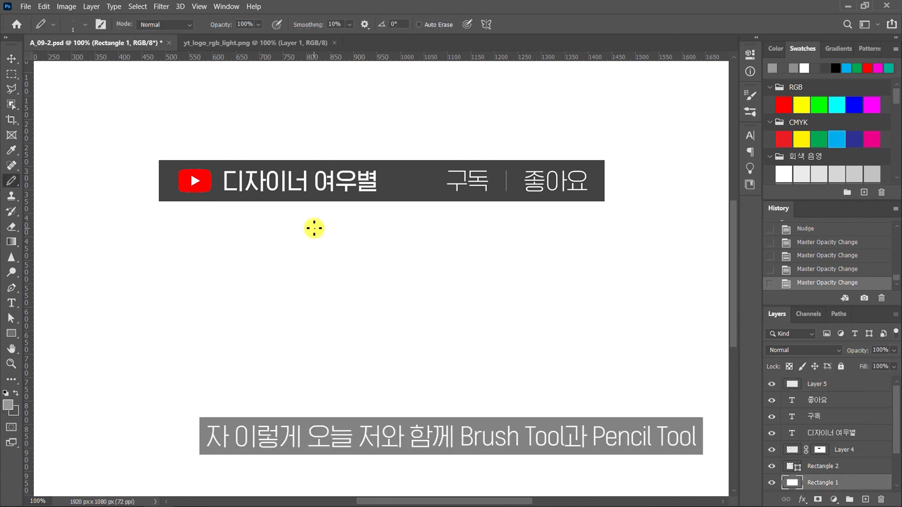
Step: Recolour the selected red drink to magenta with the Color Replacement Tool and clear the selection
{"action": "right_click", "coordinate": [11, 181]}
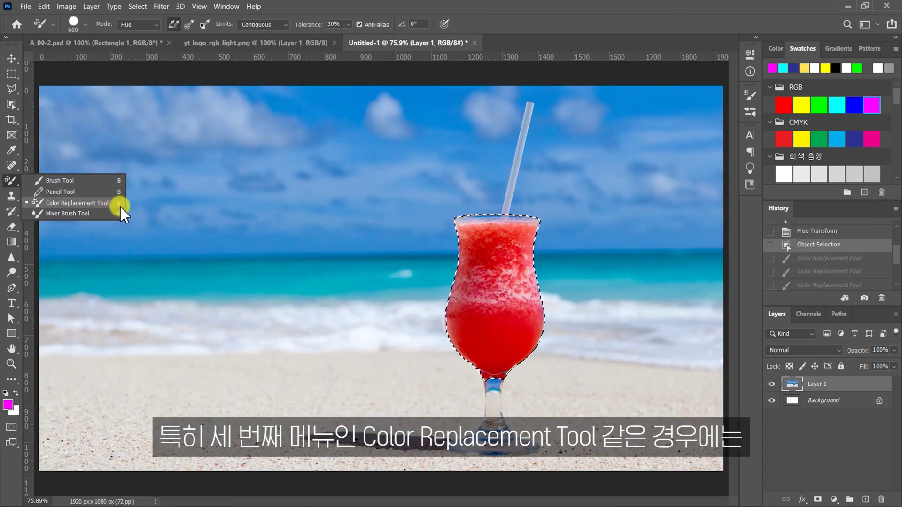
{"action": "left_click", "coordinate": [117, 204]}
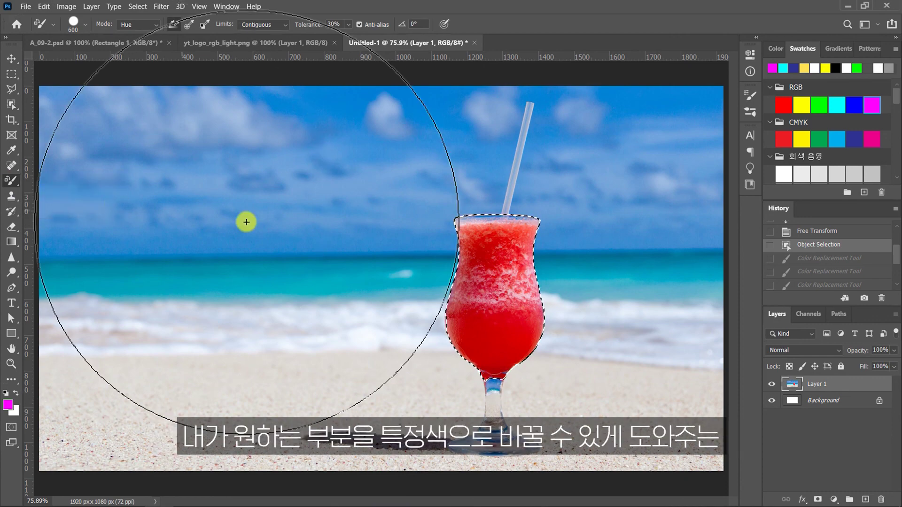
{"action": "left_click", "coordinate": [521, 252]}
{"action": "left_click", "coordinate": [511, 250]}
{"action": "left_click", "coordinate": [496, 244]}
{"action": "left_click", "coordinate": [497, 305]}
{"action": "left_click", "coordinate": [497, 344]}
{"action": "left_click", "coordinate": [495, 316]}
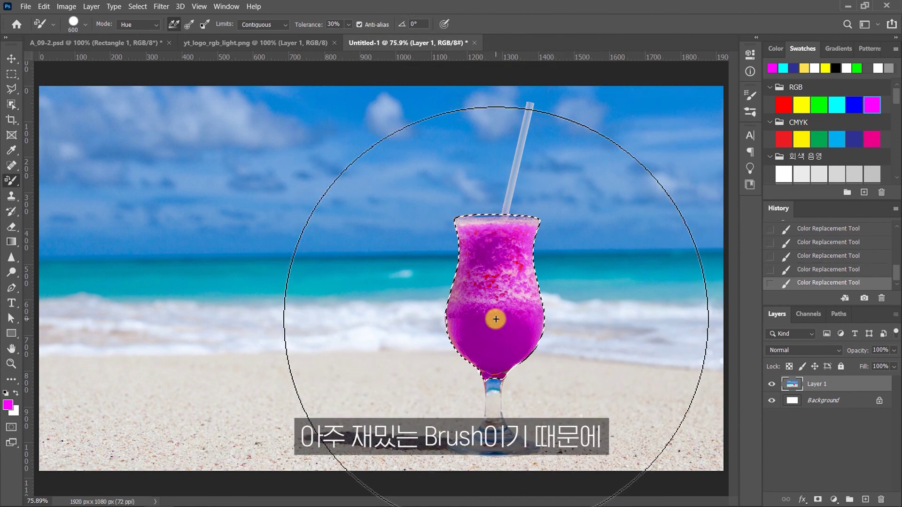
{"action": "key", "text": "ctrl+d"}
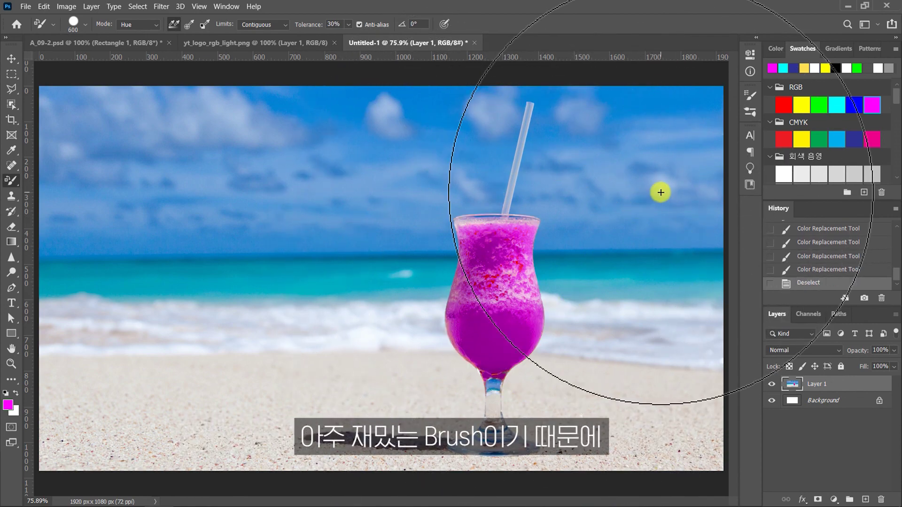
{"action": "key", "text": "v"}
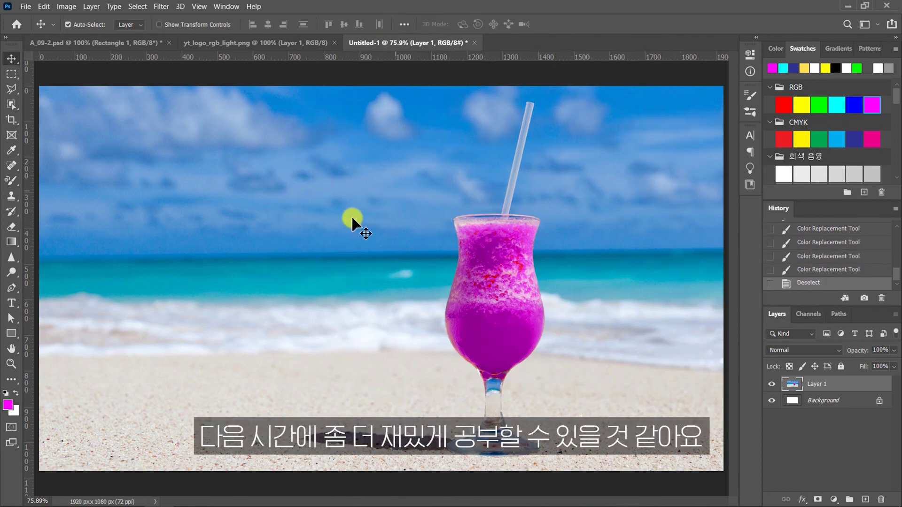